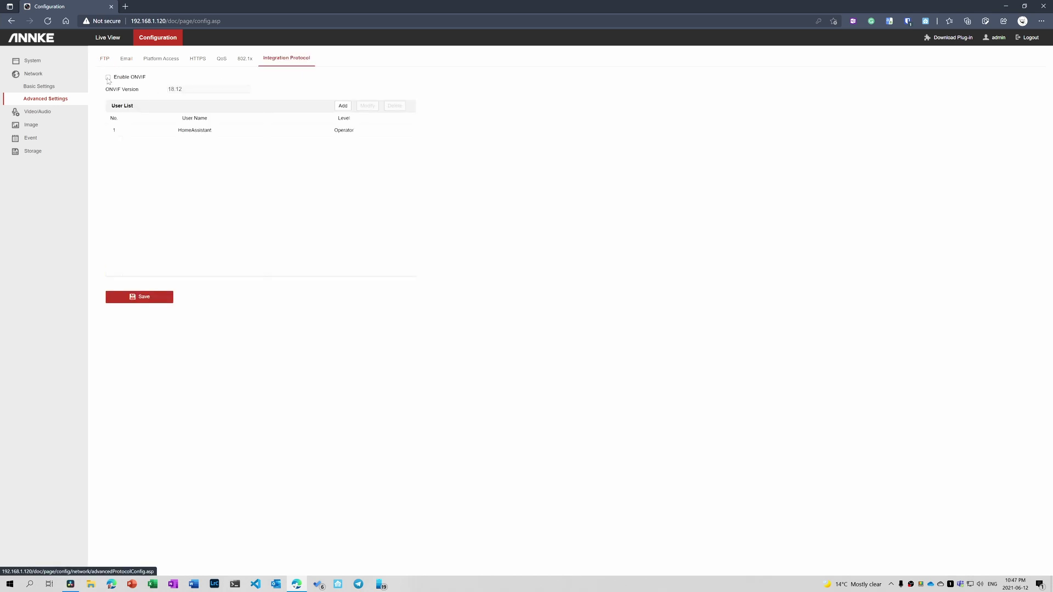
- Enable ONVIF in the camera's integration protocol settings and save the configuration
left_click(108, 78)
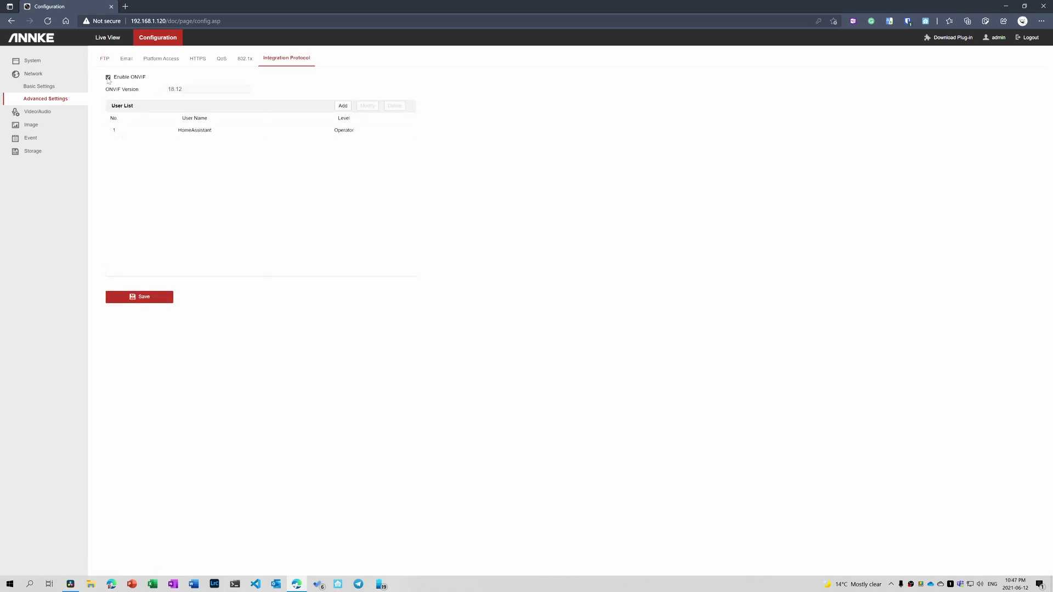
left_click(345, 108)
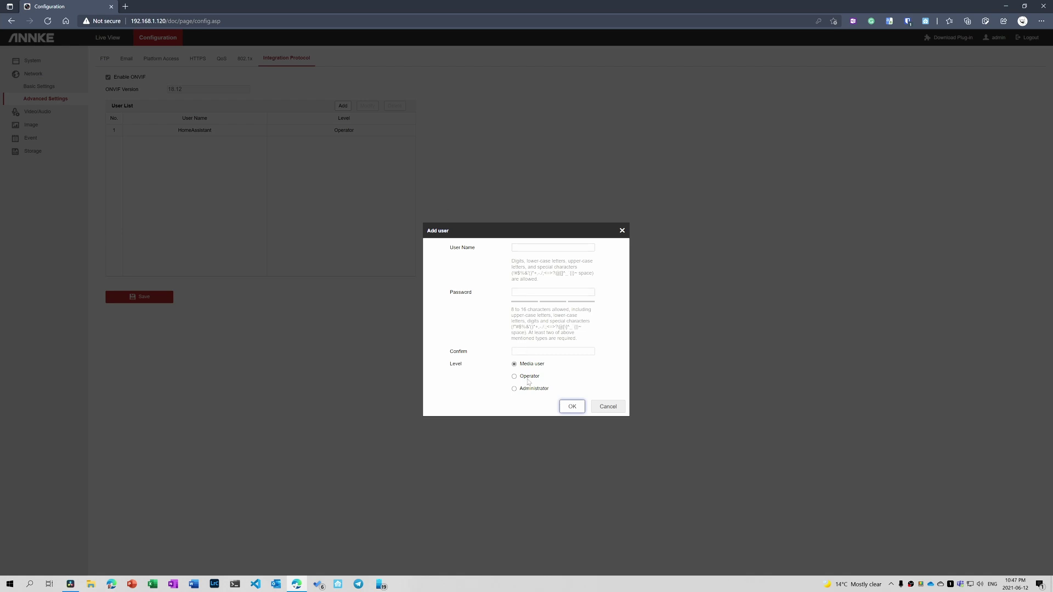
left_click(608, 406)
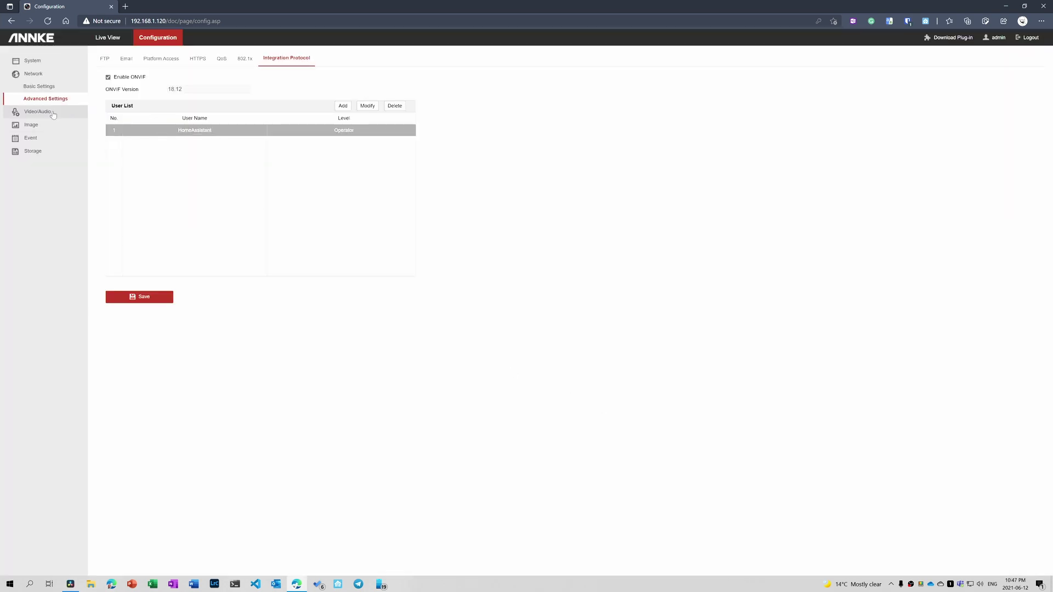
left_click(137, 300)
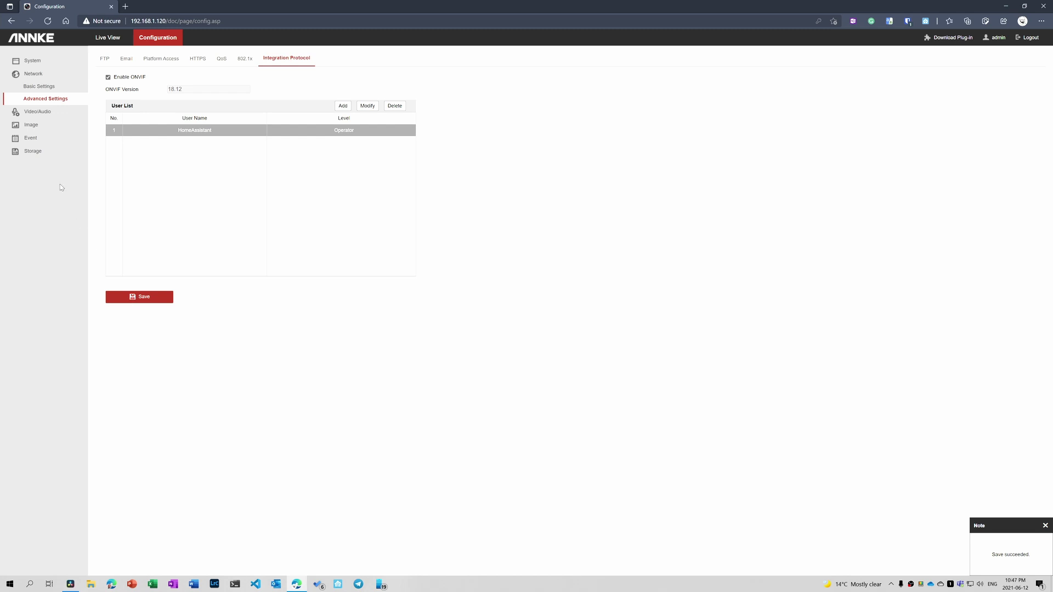
- Enable the dynamic domain name in the camera's basic network settings, register it as front, and save
left_click(39, 86)
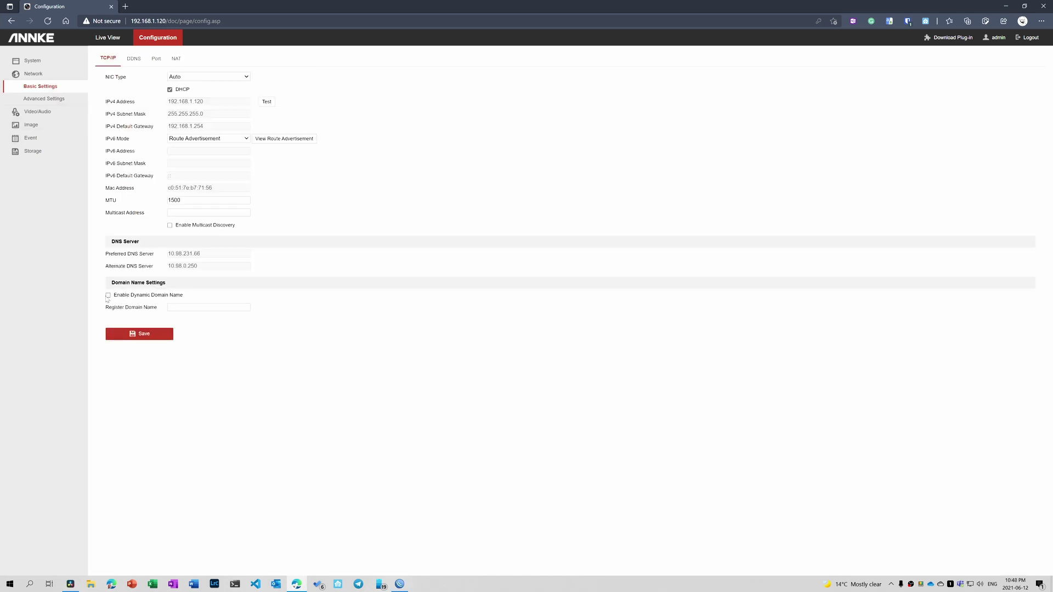
left_click(108, 296)
type("front")
left_click(143, 338)
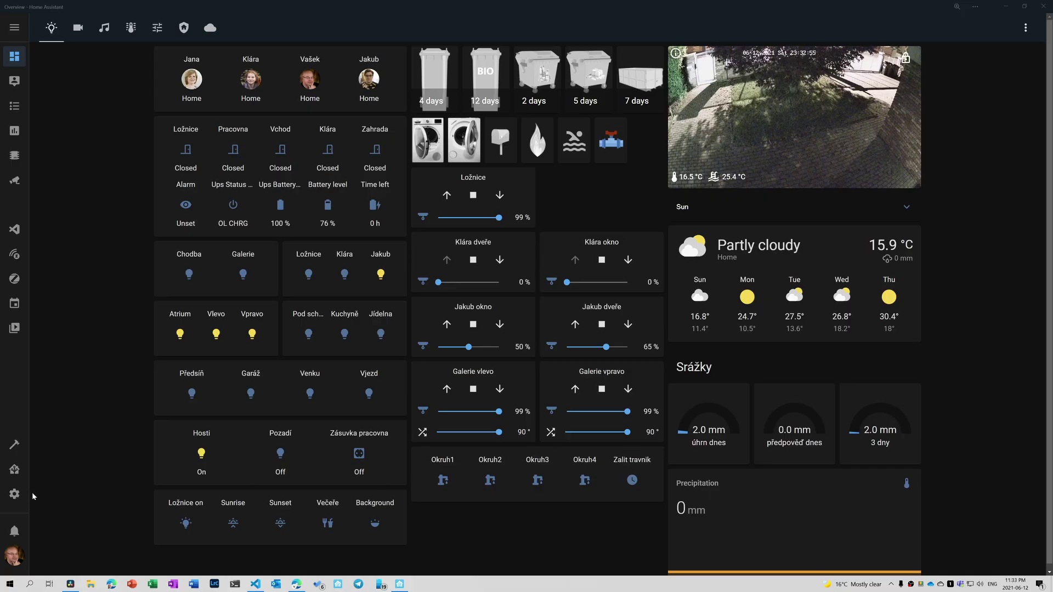
- Switch to Home Assistant and add the discovered camera through the ONVIF integration, authenticating as HomeAssistant with the account password
left_click(14, 493)
left_click(575, 126)
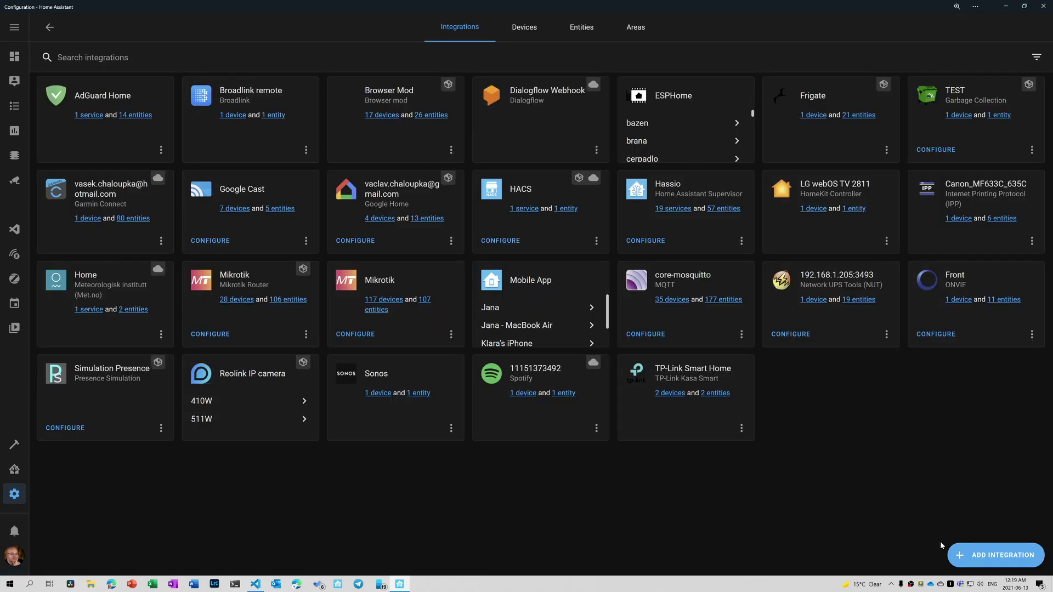
left_click(995, 555)
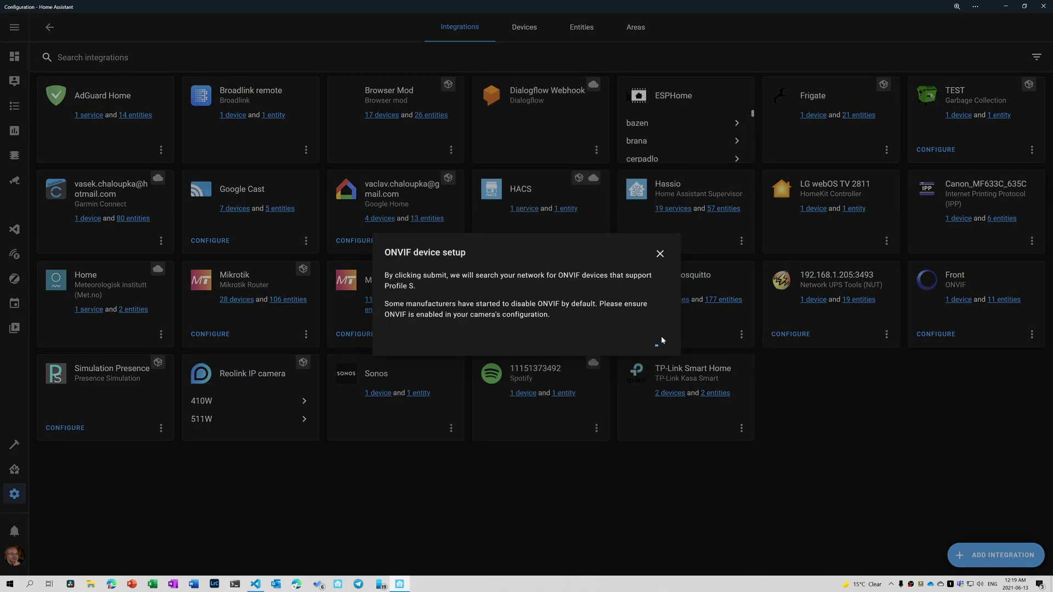
left_click(659, 340)
left_click(607, 306)
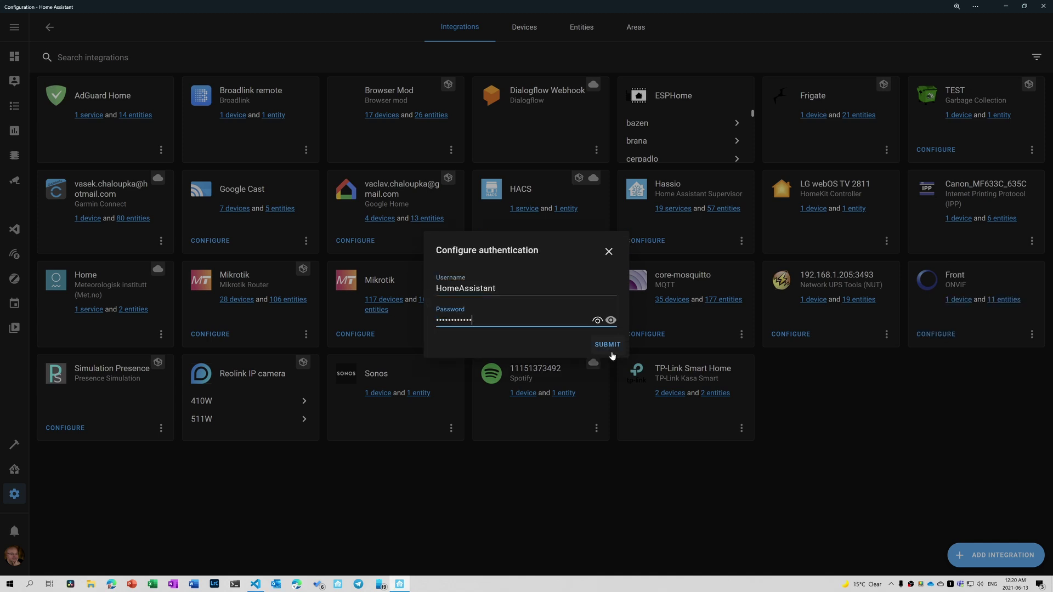
left_click(610, 346)
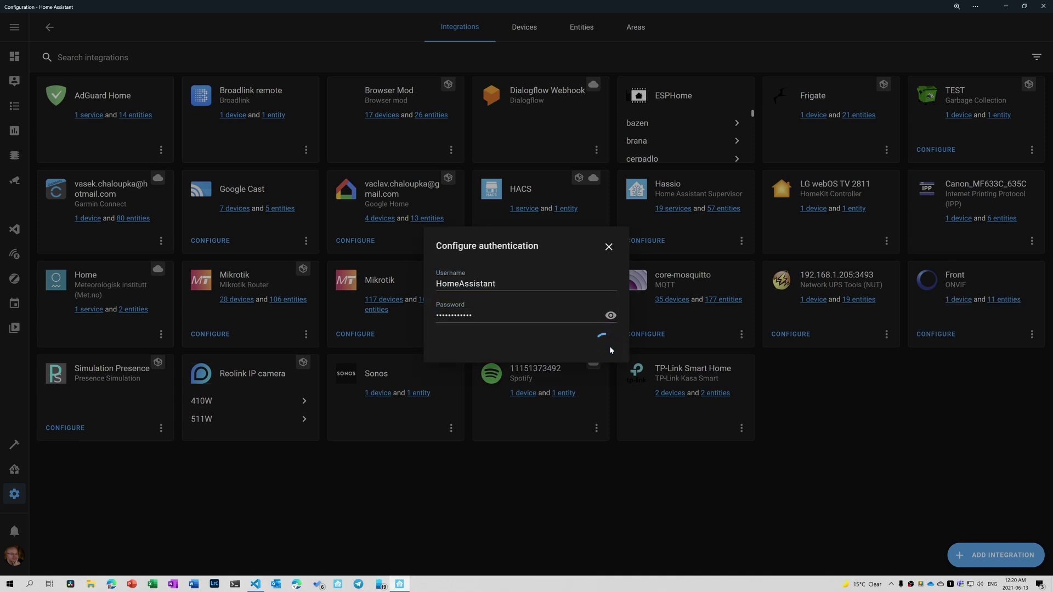
- Assign the newly added ONVIF camera device to the Outside area
left_click(559, 334)
scroll(538, 435, "down", 5)
left_click(488, 520)
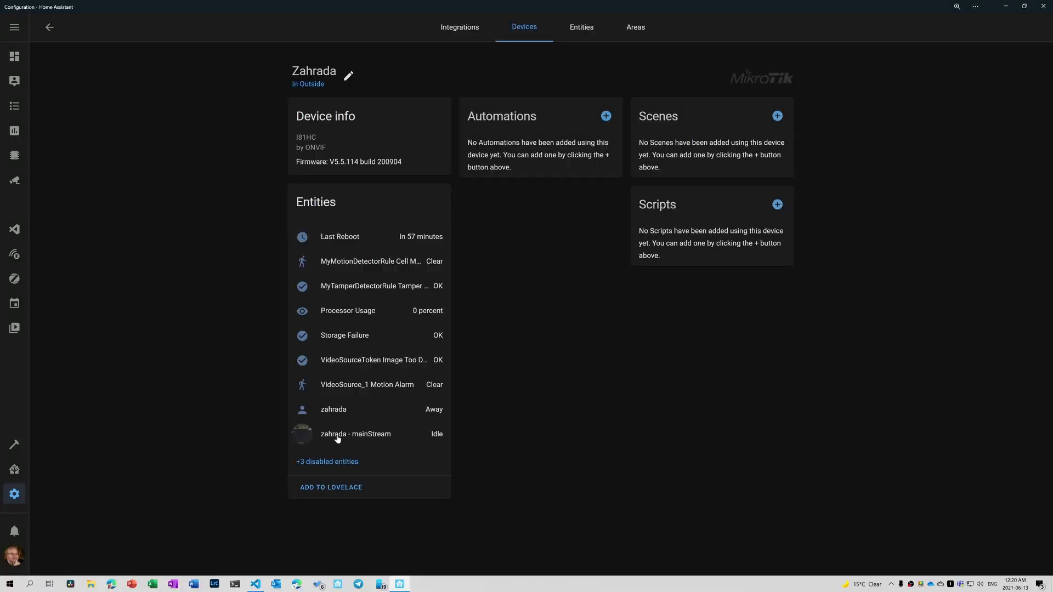
- Examine the Zahrada device's mainStream camera entity settings and its disabled entities
left_click(337, 435)
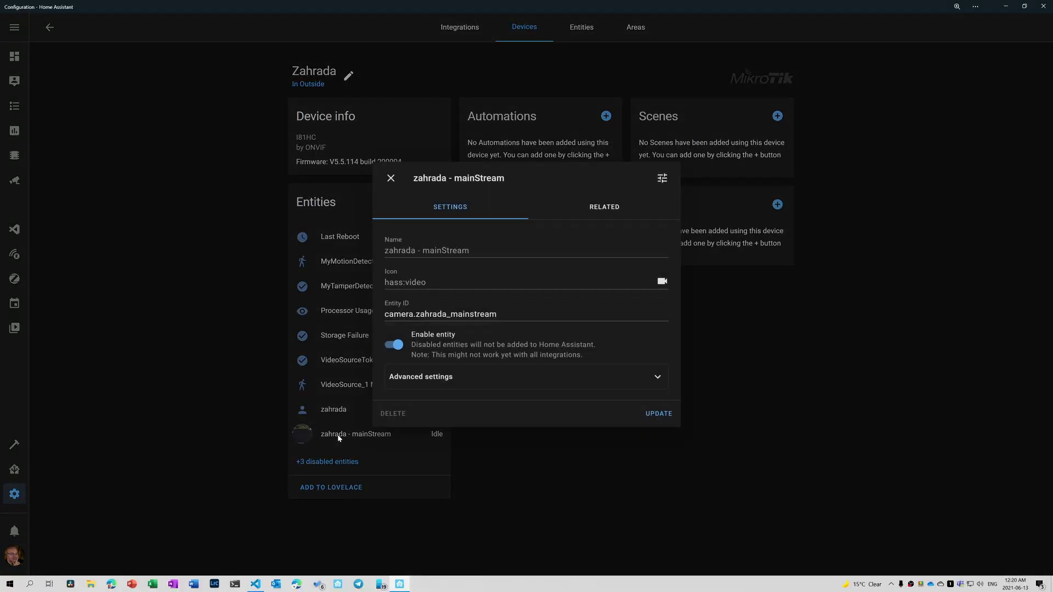
left_click(338, 435)
left_click(327, 462)
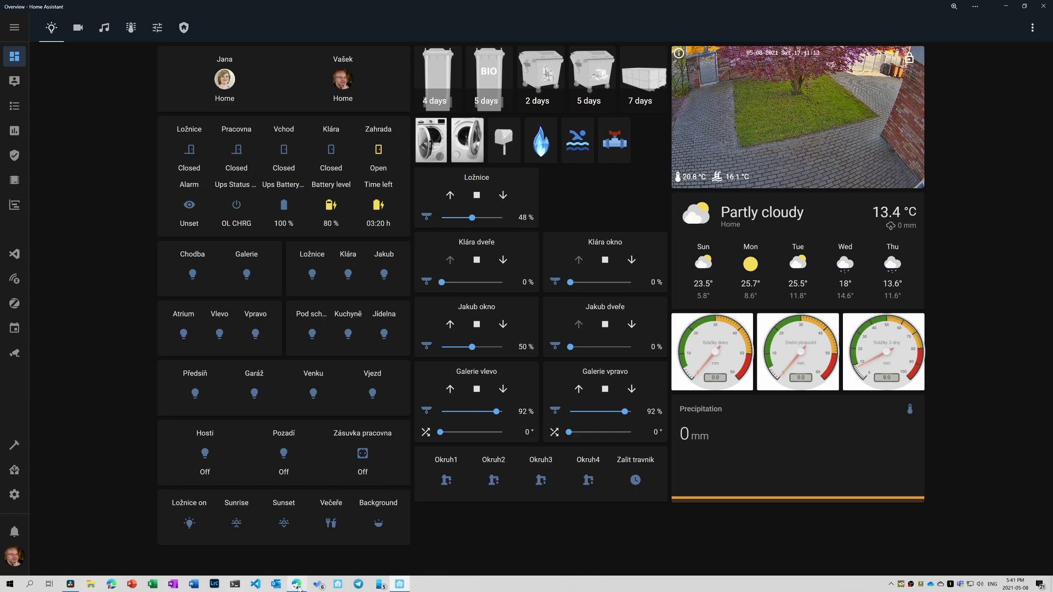
- Switch to the Edge browser, search Bing for "frigate home assistant", and open the Frigate documentation to review its features
left_click(296, 584)
left_click(269, 175)
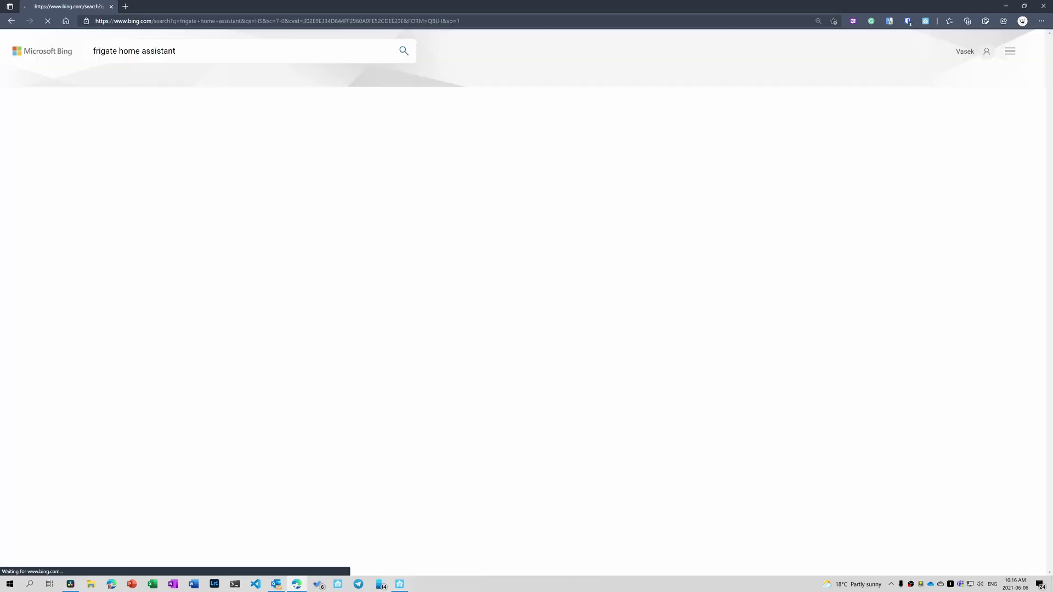
left_click(112, 122)
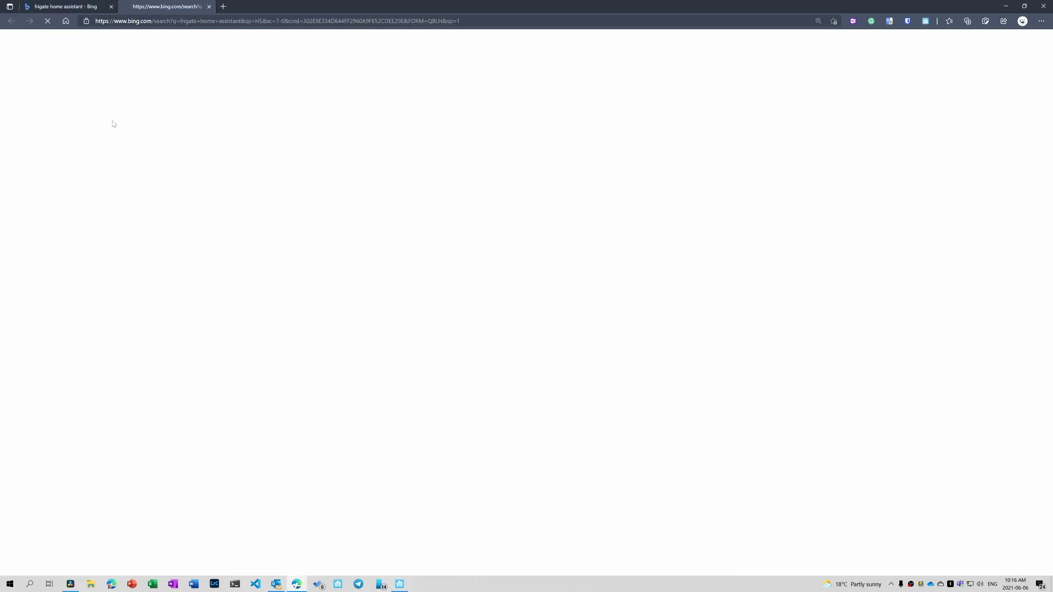
scroll(638, 372, "down", 1)
scroll(527, 313, "down", 10)
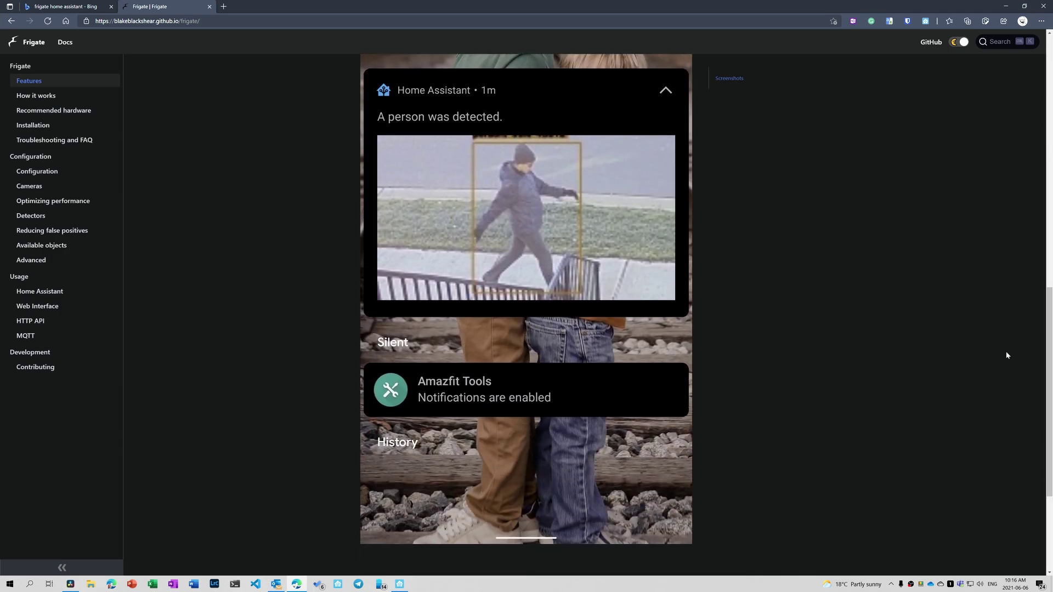
- Copy the frigate-hass-addons repository link from the HassOS Addon instructions on the Frigate Installation page
left_click(42, 126)
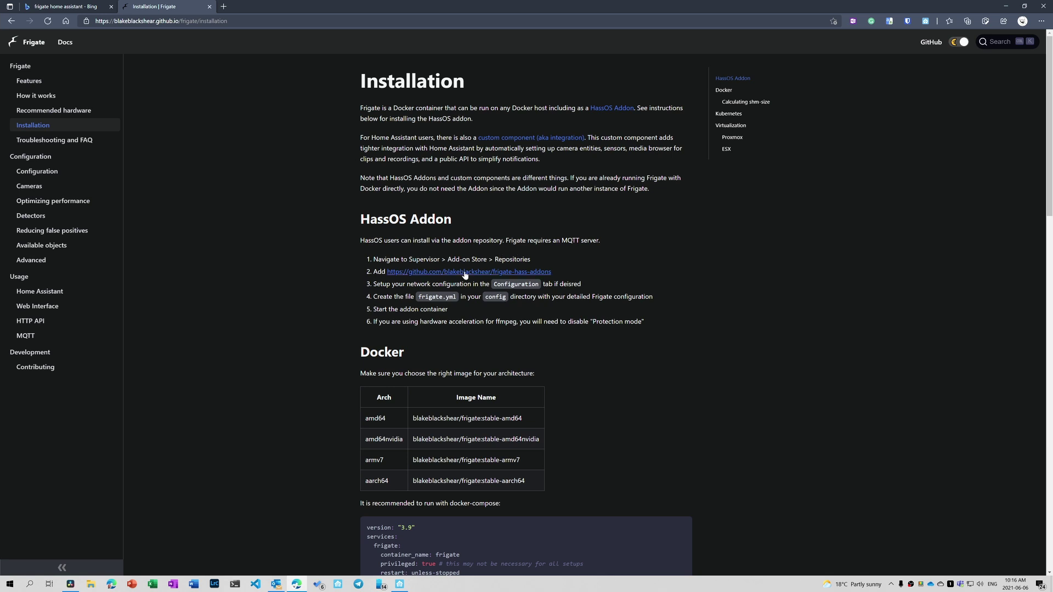
right_click(456, 272)
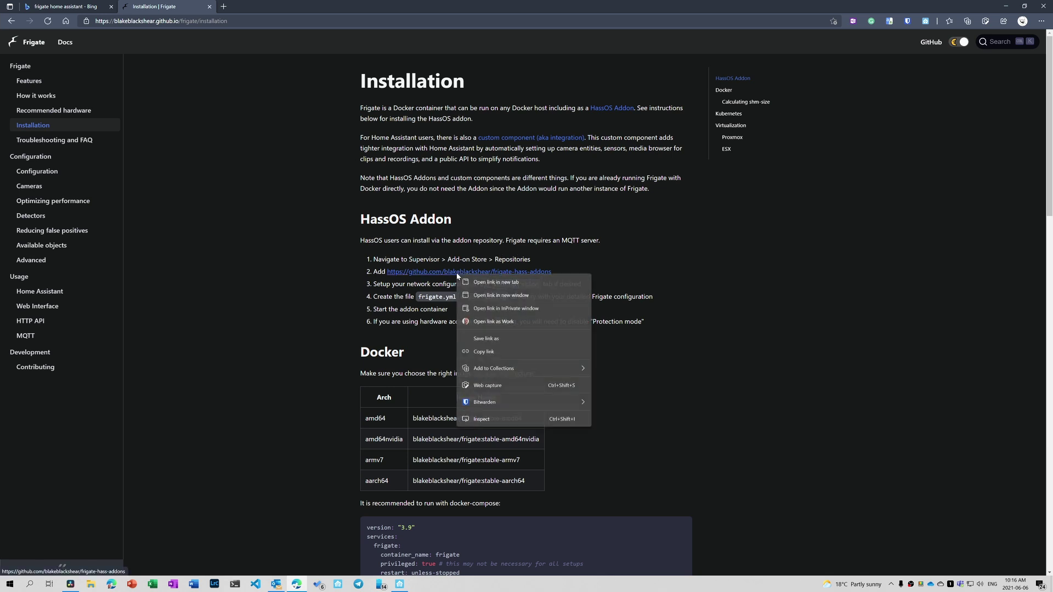
left_click(484, 353)
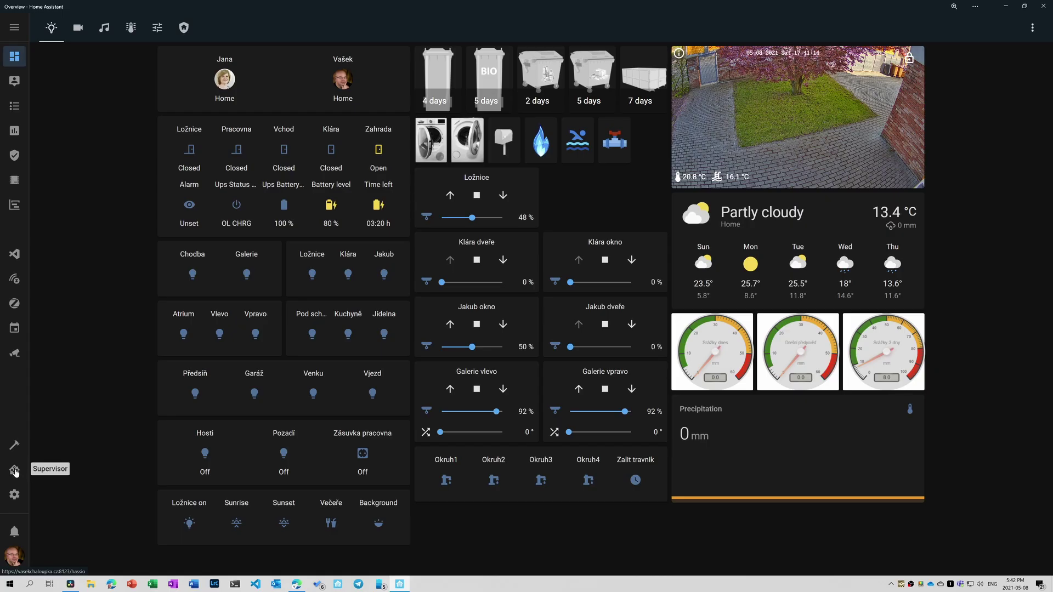
- Switch to Home Assistant and add the copied frigate-hass-addons link to the add-on store repositories
left_click(15, 469)
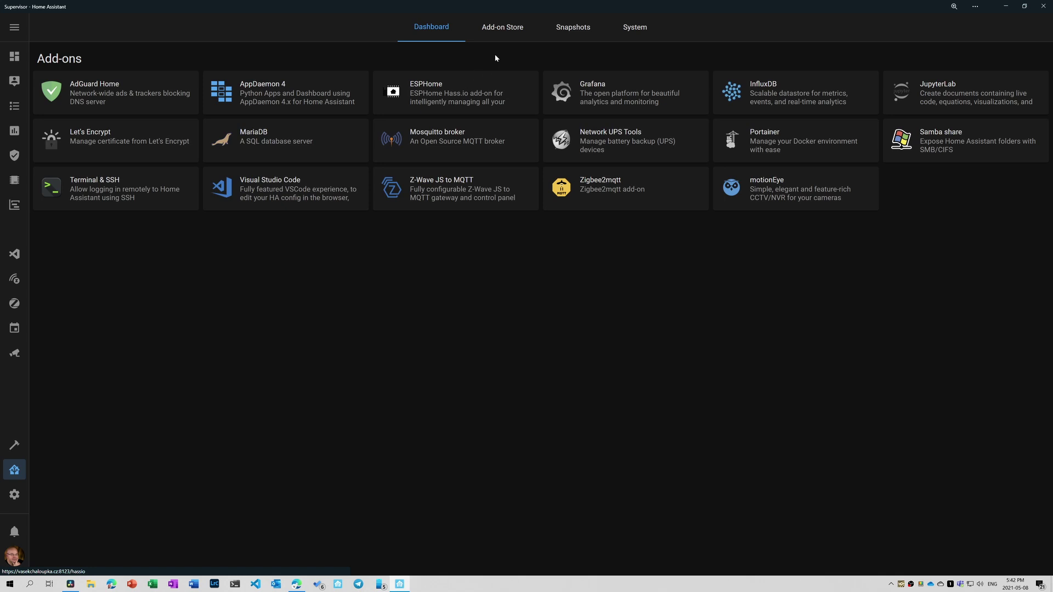
left_click(513, 32)
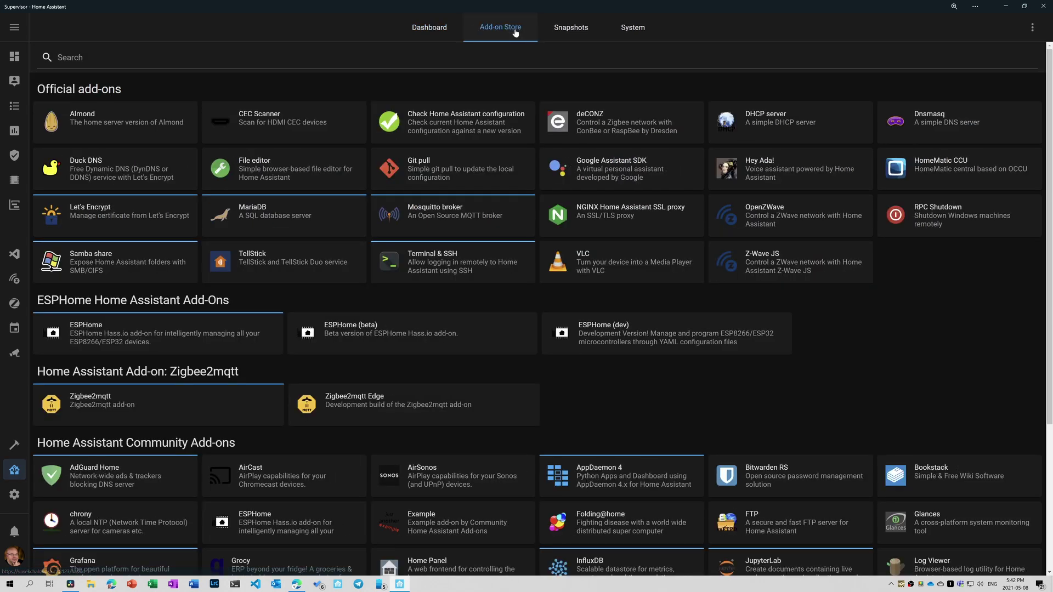
left_click(1033, 31)
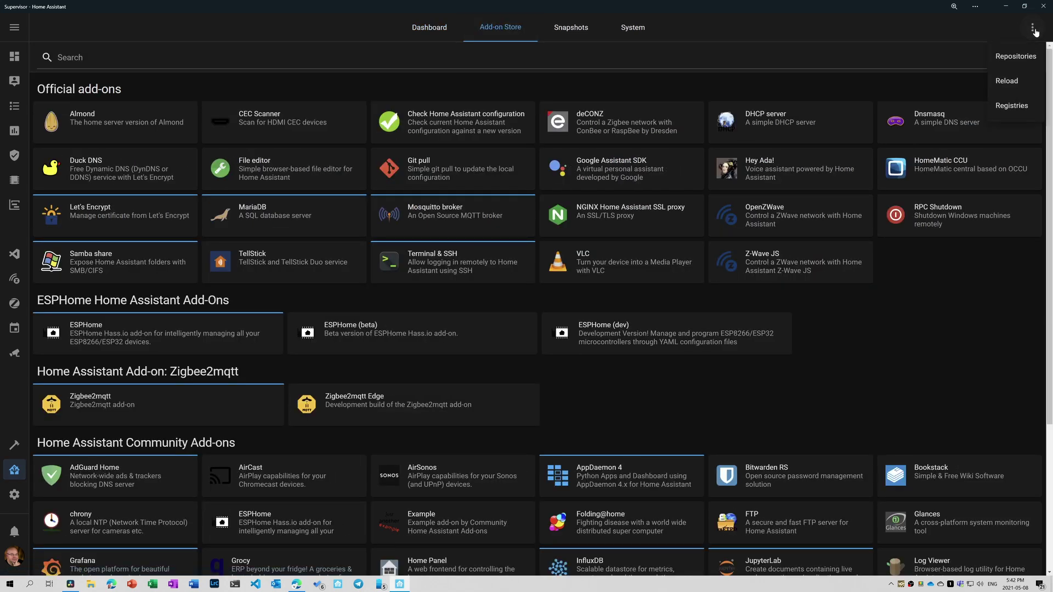
left_click(1015, 62)
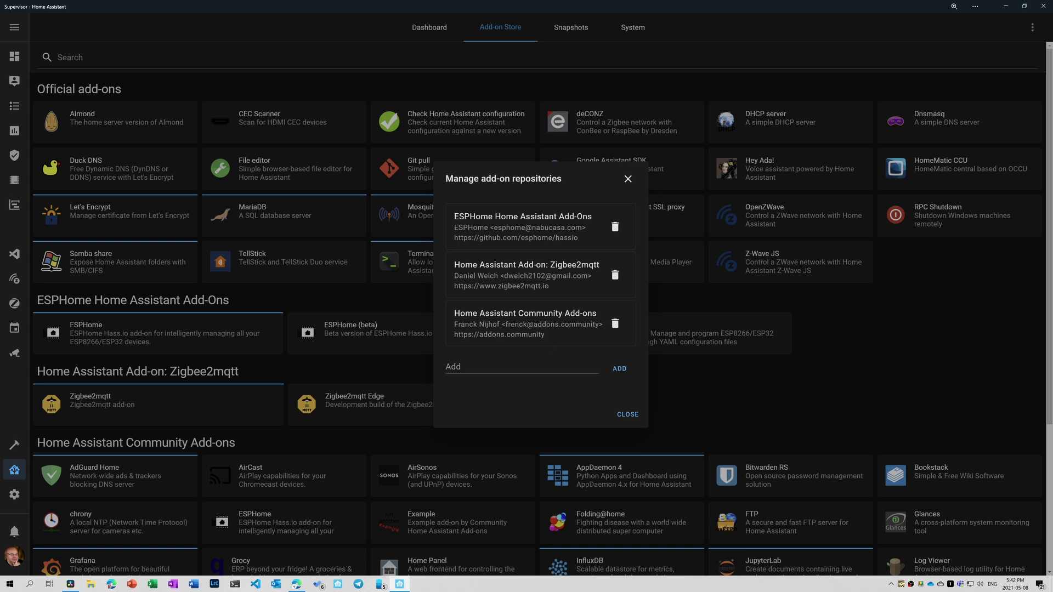
key("ctrl+v")
left_click(620, 369)
key("Escape")
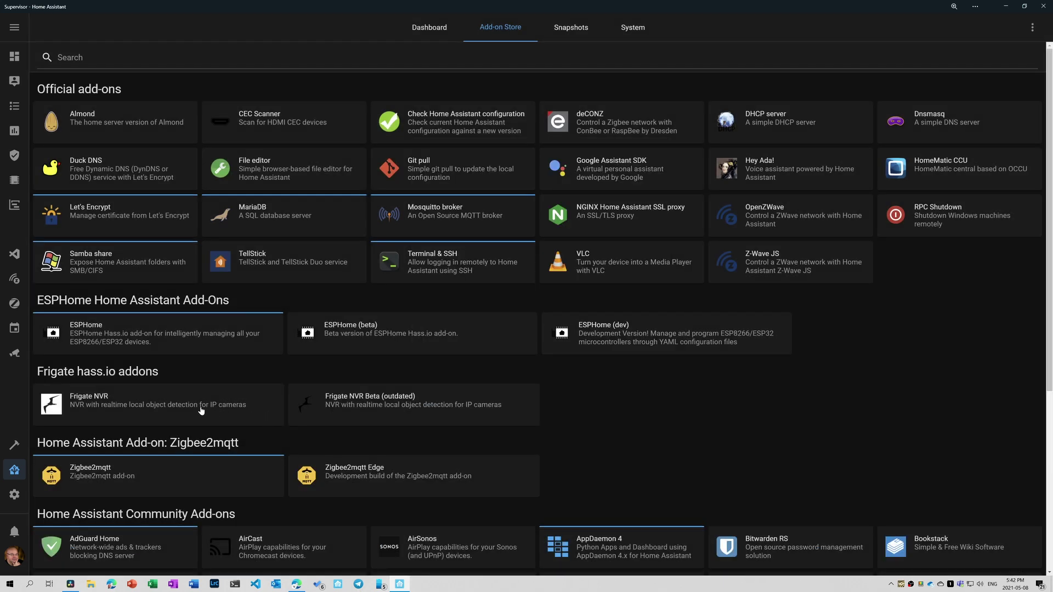
- Install the Frigate NVR add-on and enable its Watchdog and Show in sidebar options
left_click(121, 403)
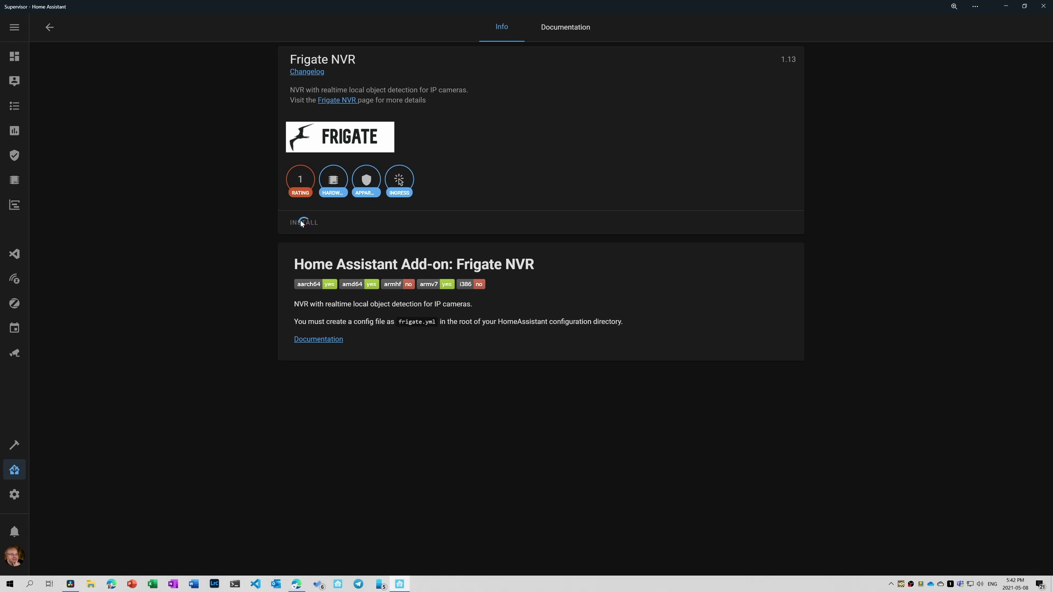
left_click(555, 244)
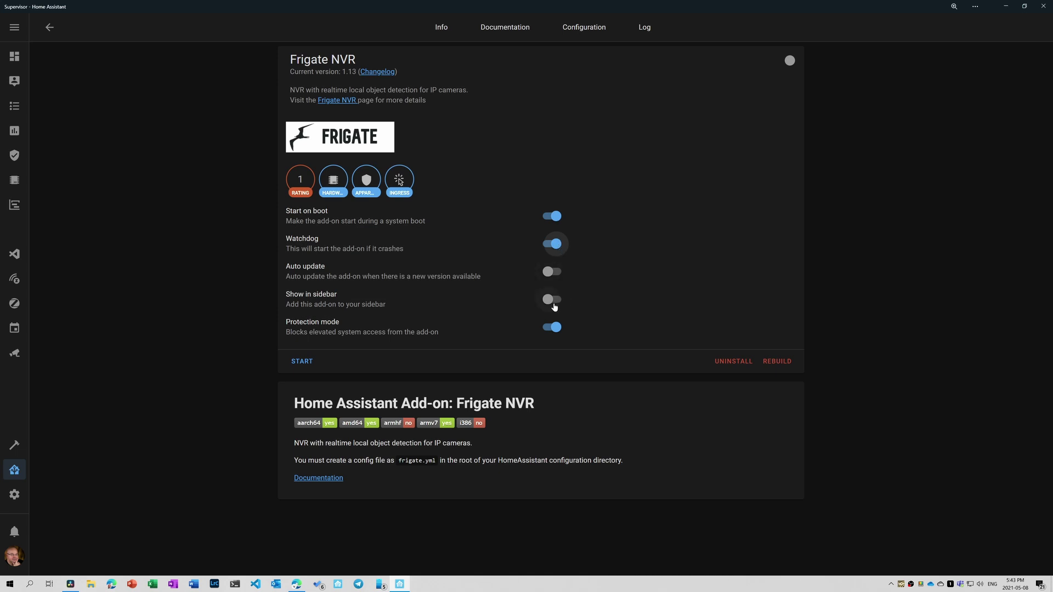
left_click(553, 300)
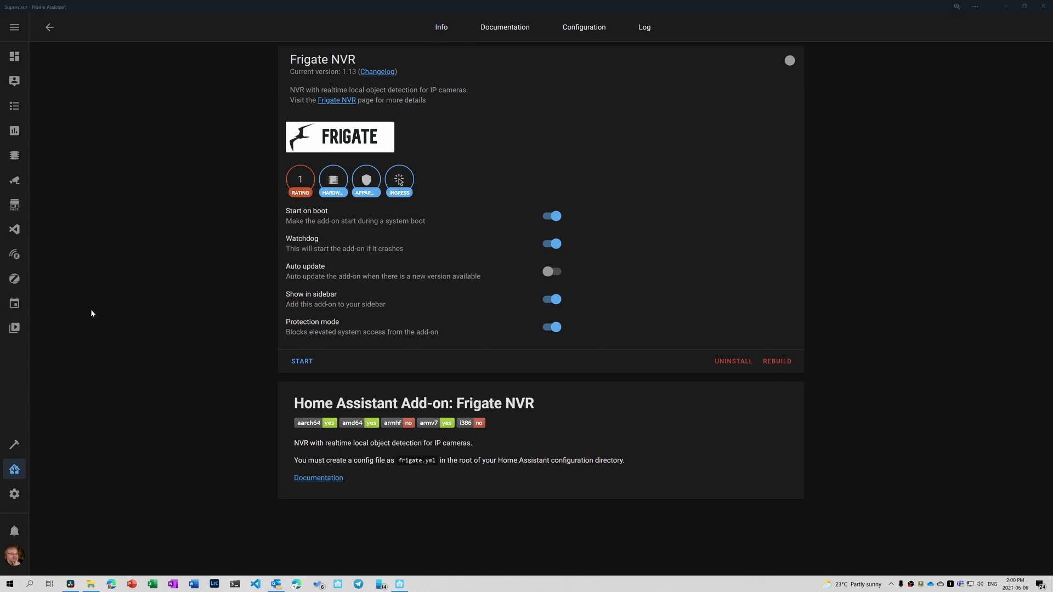
- Create a new file named frigate.yml in the root of the config folder in Visual Studio Code
left_click(14, 229)
right_click(80, 535)
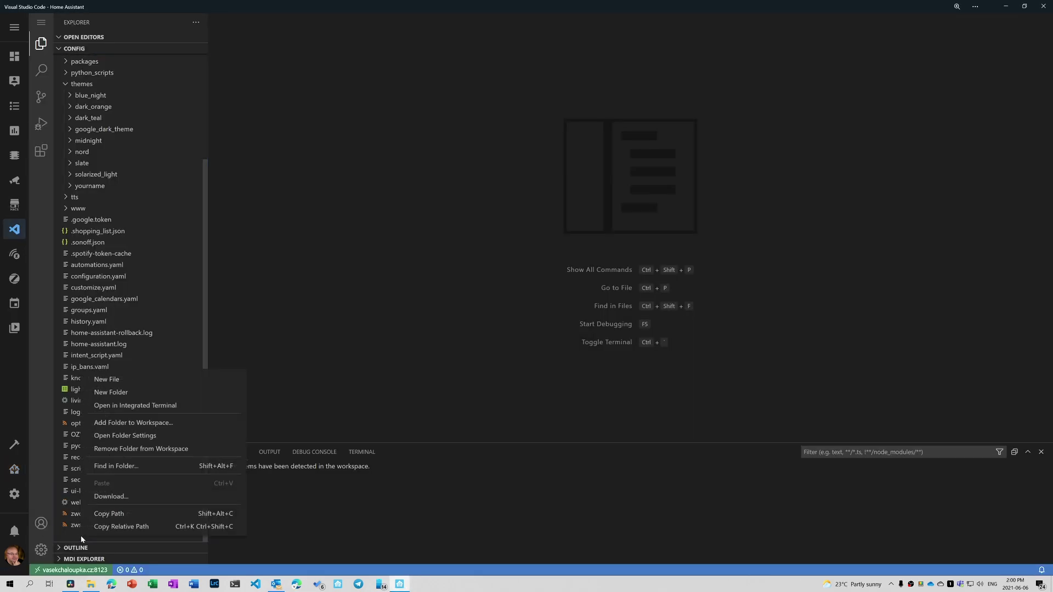
left_click(106, 380)
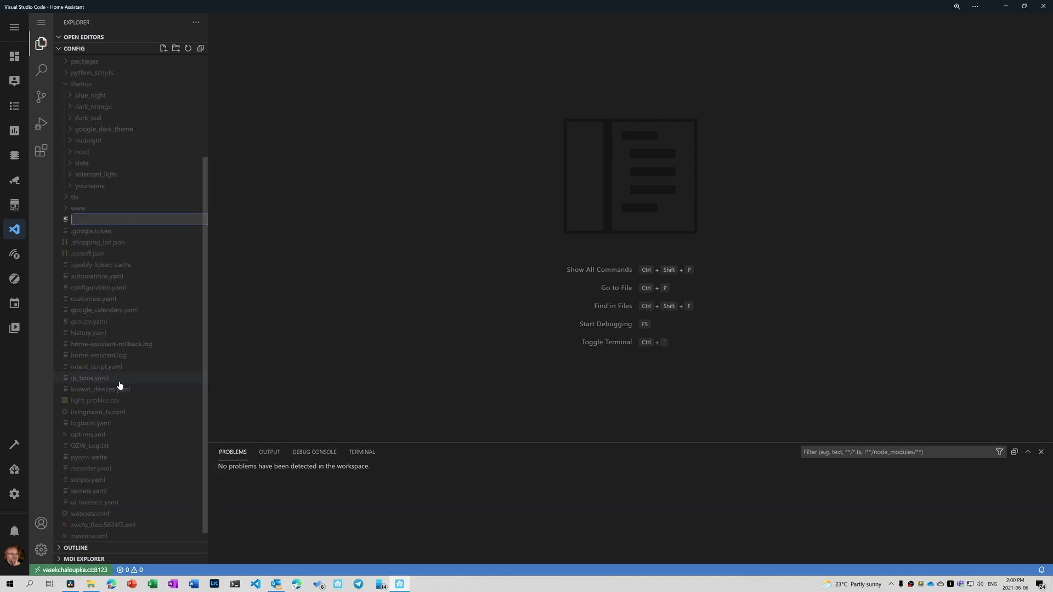
type("frigate.yml")
key("Return")
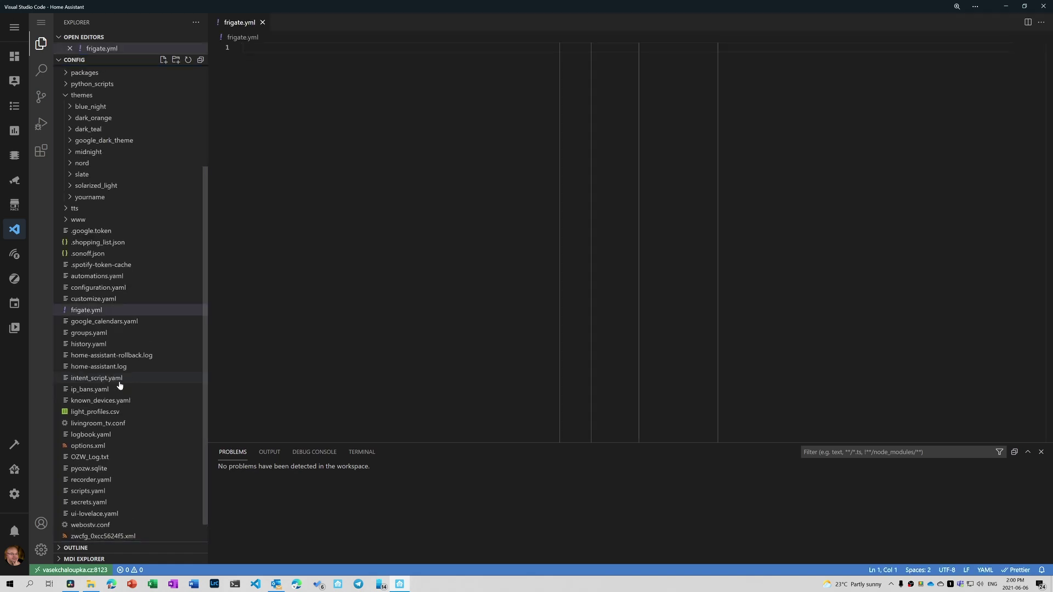
- Write an mqtt section in frigate.yml with host 192.168.1.222, user placeholder <mqtt user> and password placeholder <mqtt password>
type("mqtt")
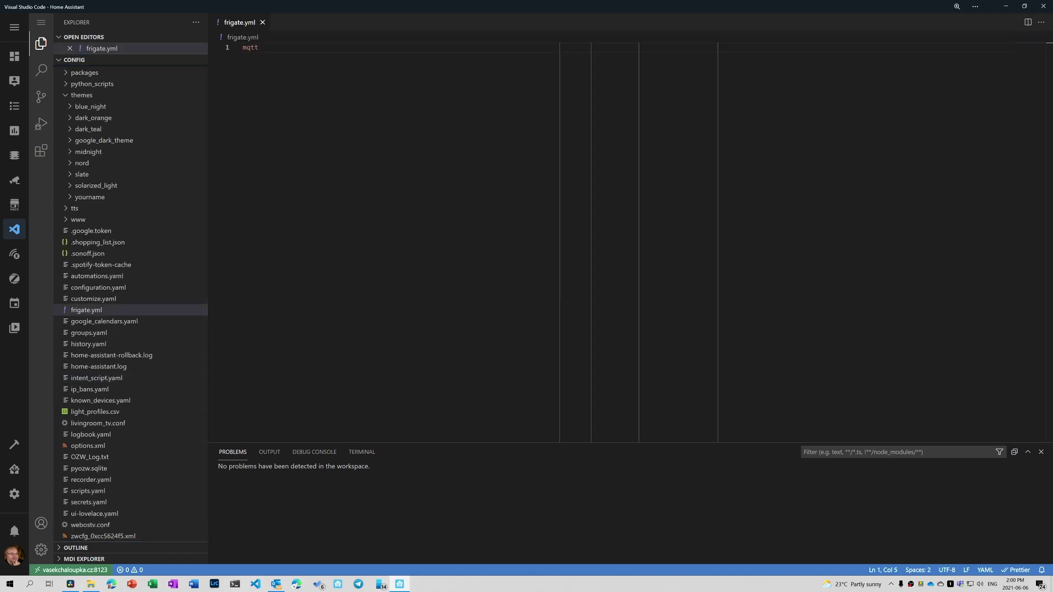
type(":")
key("Return")
type("host: 192.168.1")
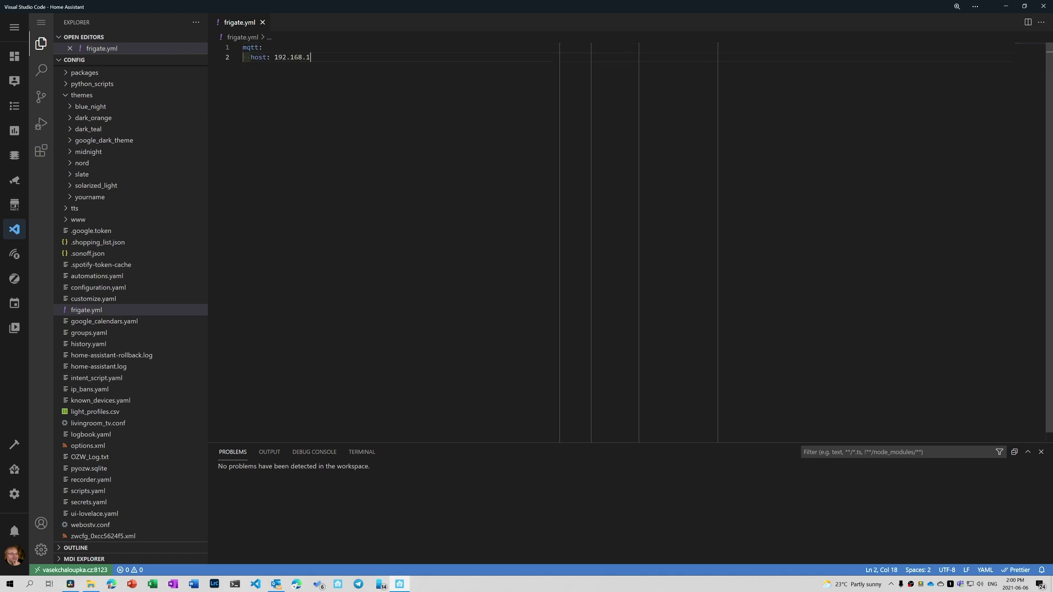
type(".2222")
key("Return")
type("user")
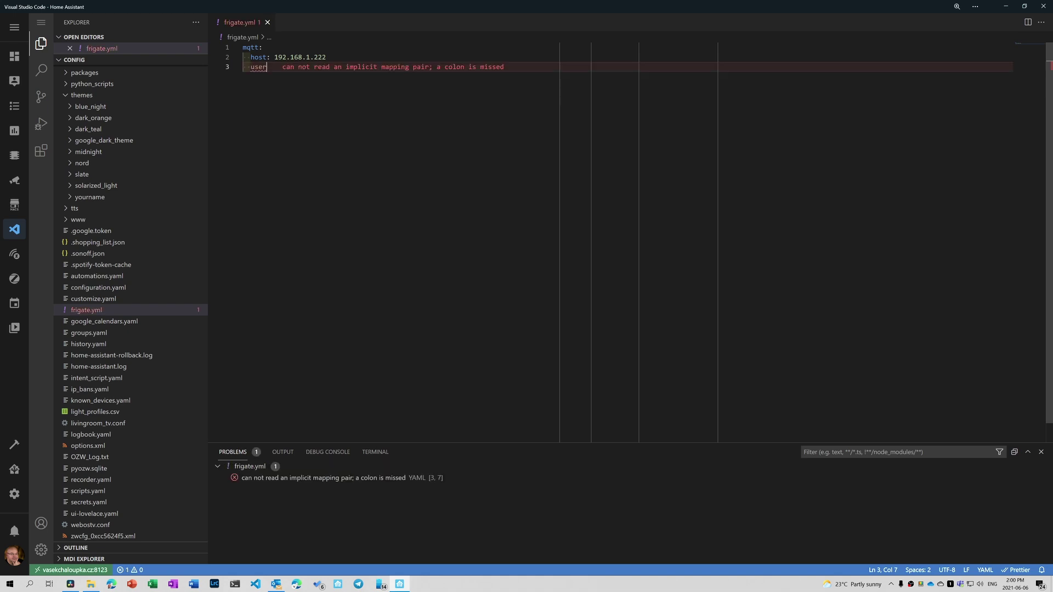
type(": <mqtt user>")
key("Return")
type("password: <mqtt password>")
- Add a cameras section to frigate.yml containing a camera named front with an ffmpeg block and an inputs list
key("Return")
key("BackSpace")
key("Return")
type("cameras:")
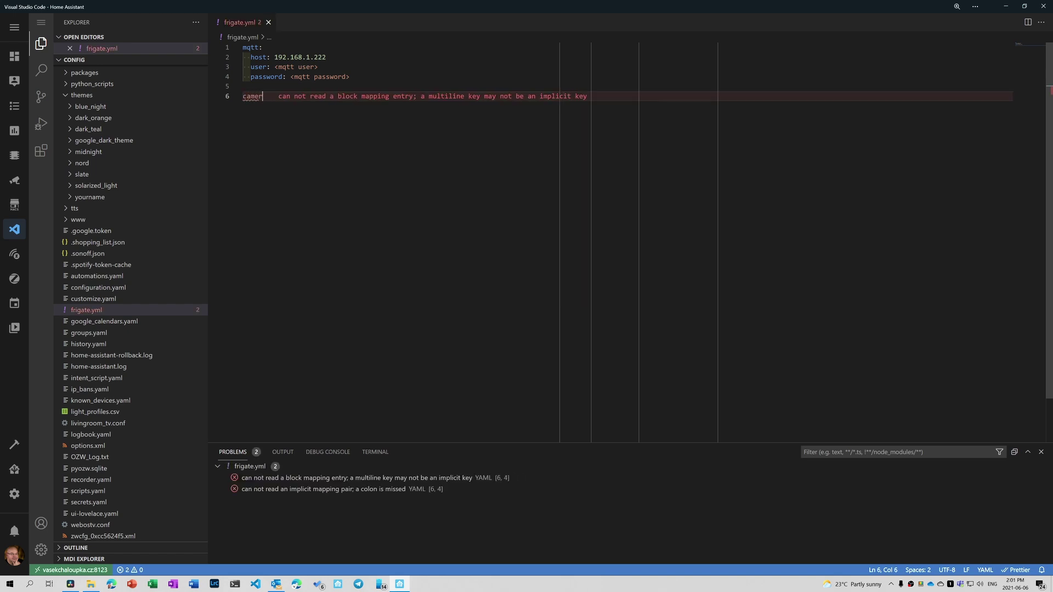
key("Return")
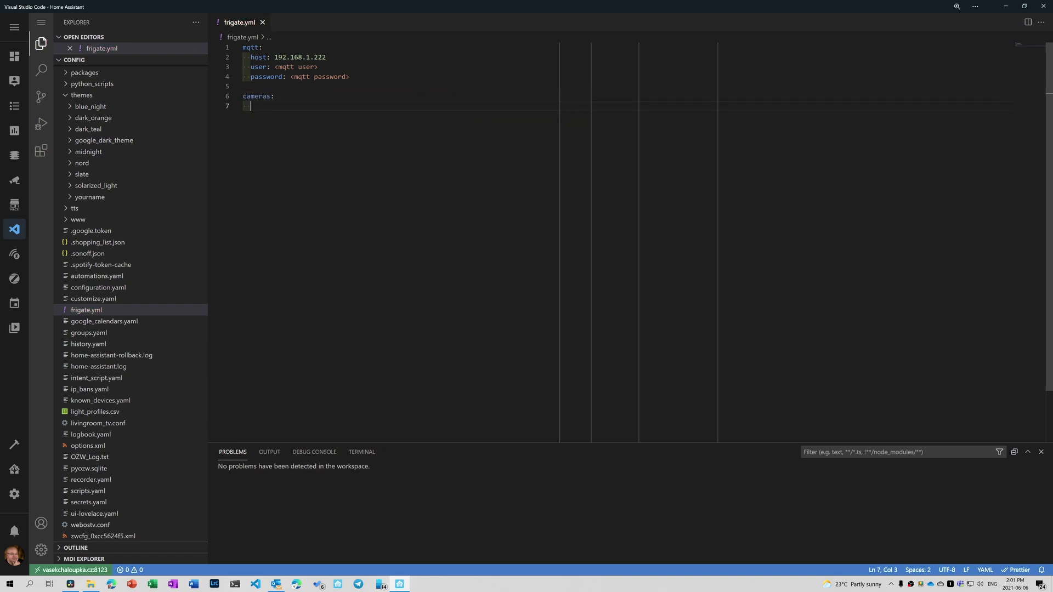
type("front:")
key("Return")
type("ffmpeg:")
key("Return")
type("inputsL")
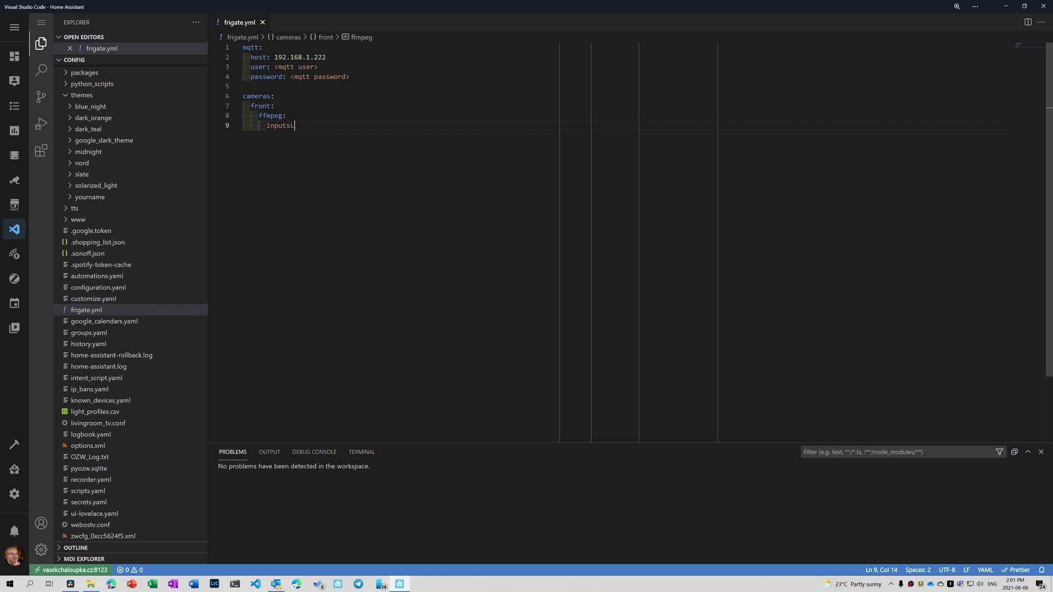
key("BackSpace")
type(":")
key("Return")
key("BackSpace")
type("- pa")
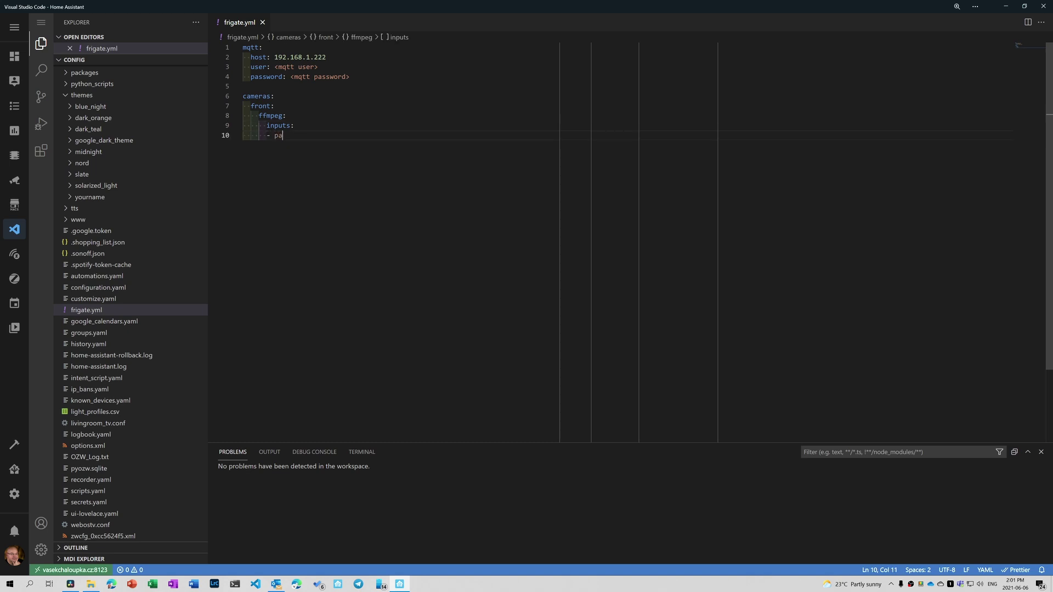
type("th:")
key("ctrl+v")
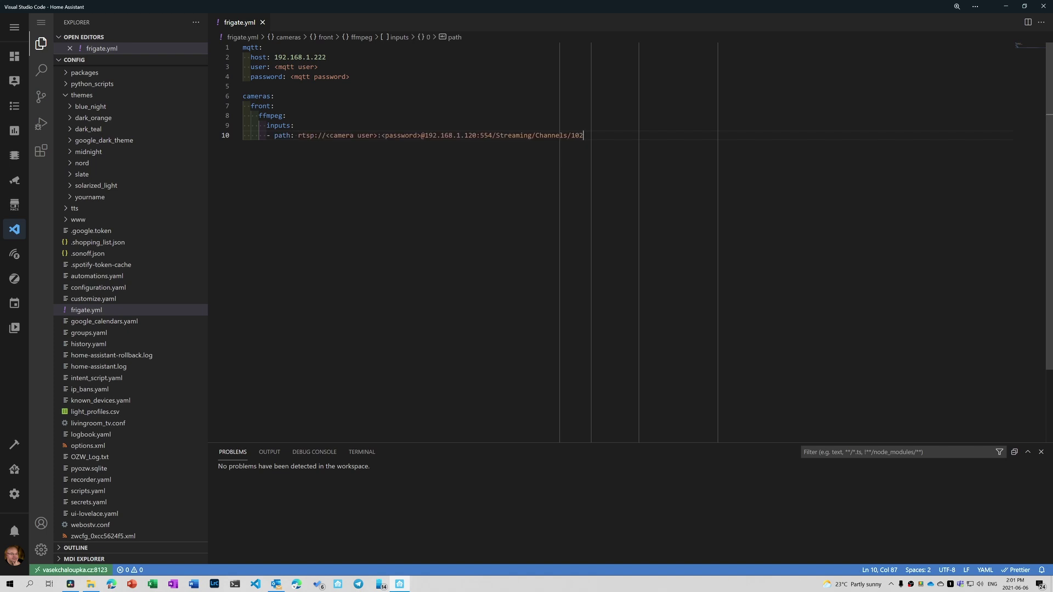
key("Return")
type("roles:")
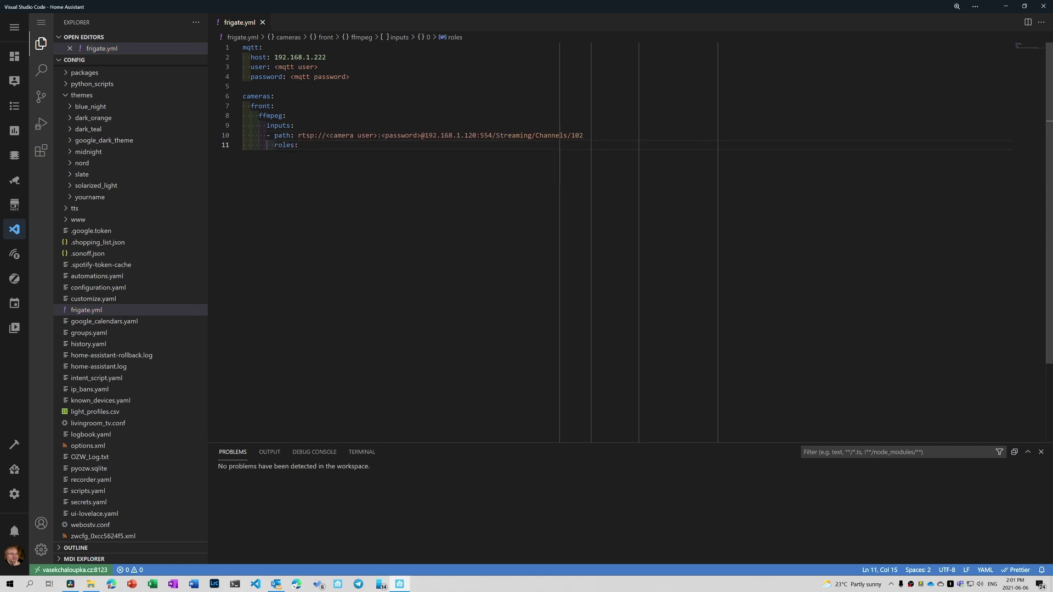
key("Return")
type("- detect")
key("Return")
key("BackSpace")
key("BackSpace")
key("BackSpace")
key("BackSpace")
type("- path")
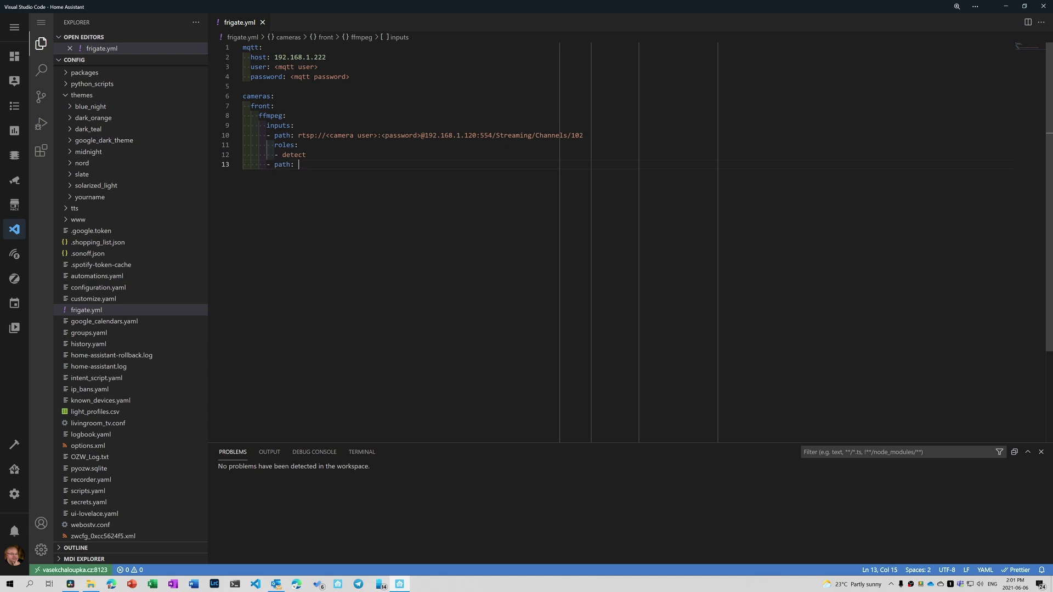
type(":")
key("ctrl+v")
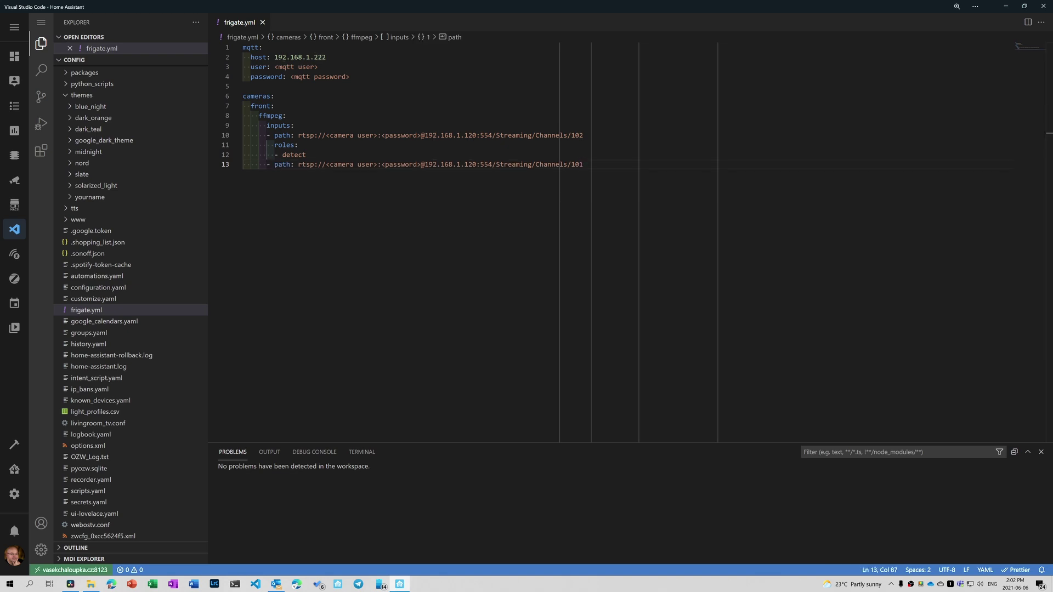
key("Return")
type("roles:")
key("Return")
type("- clips")
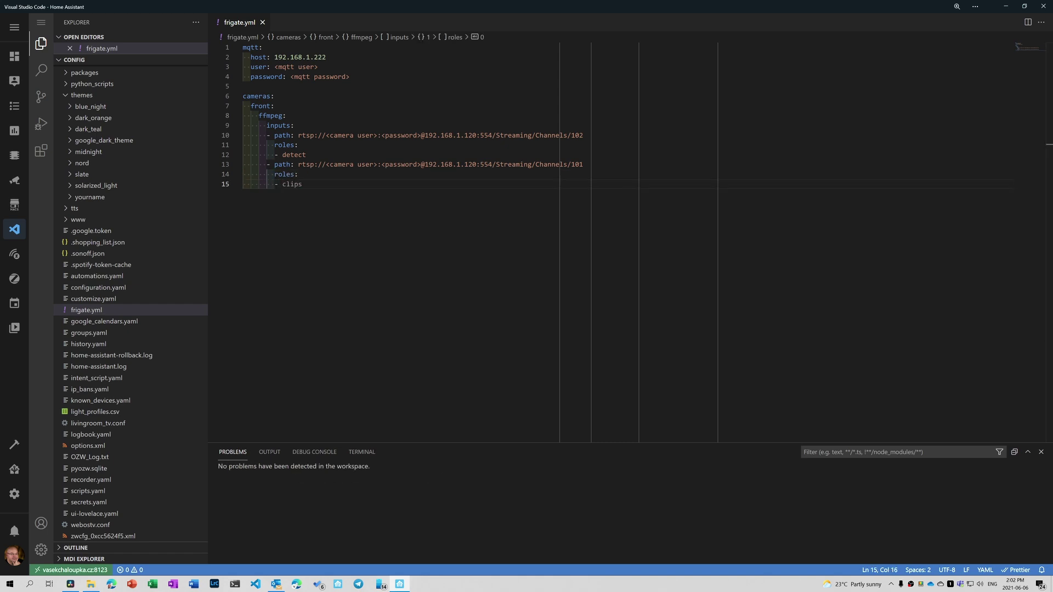
- Set the front camera's width to 640, height to 480 and fps to 5 in frigate.yml
key("Return")
key("BackSpace")
key("BackSpace")
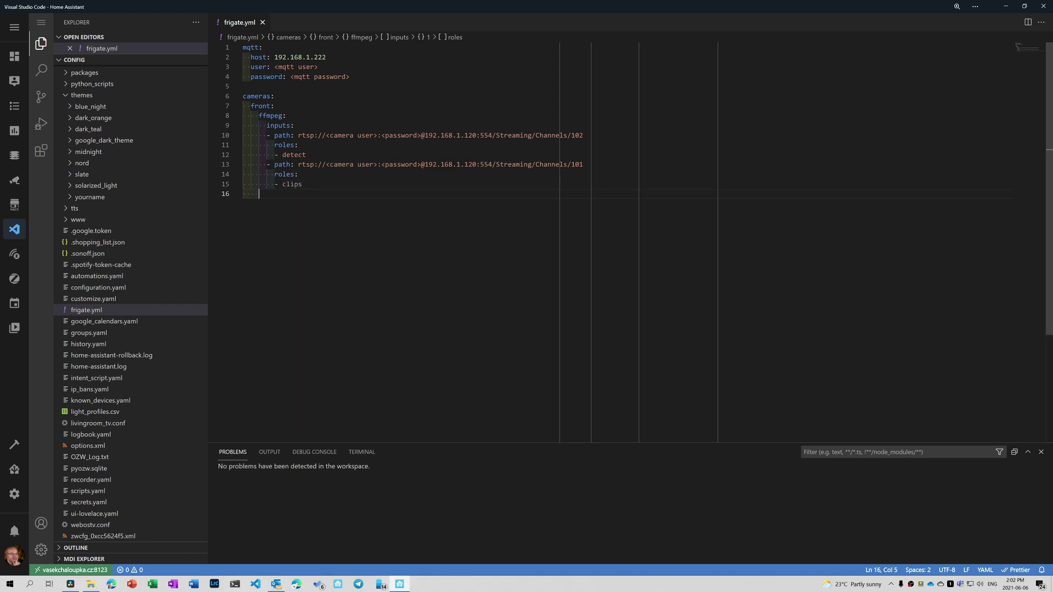
type("width: 640")
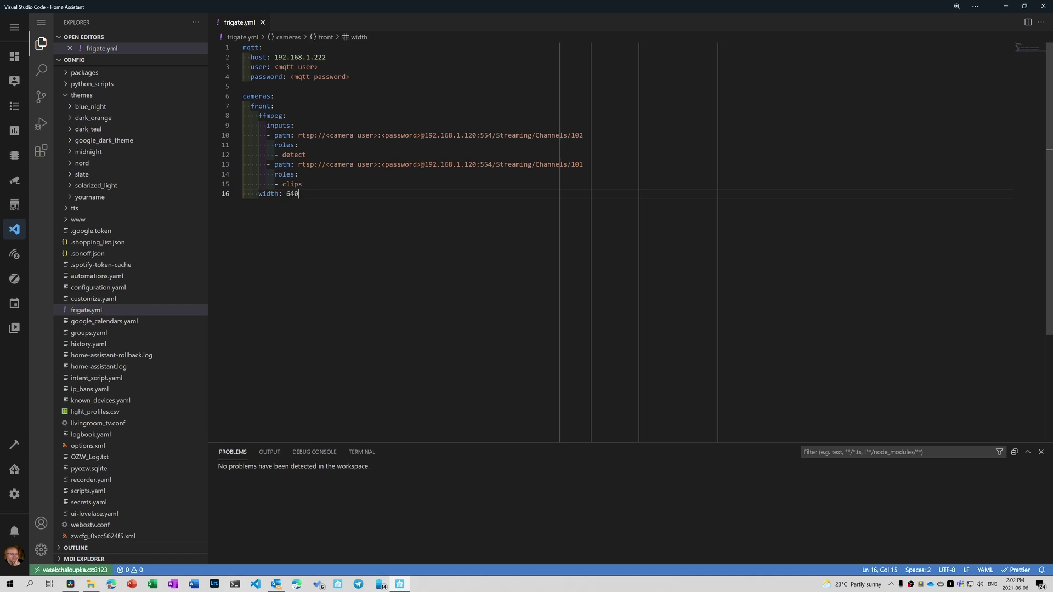
key("Return")
type("height: ")
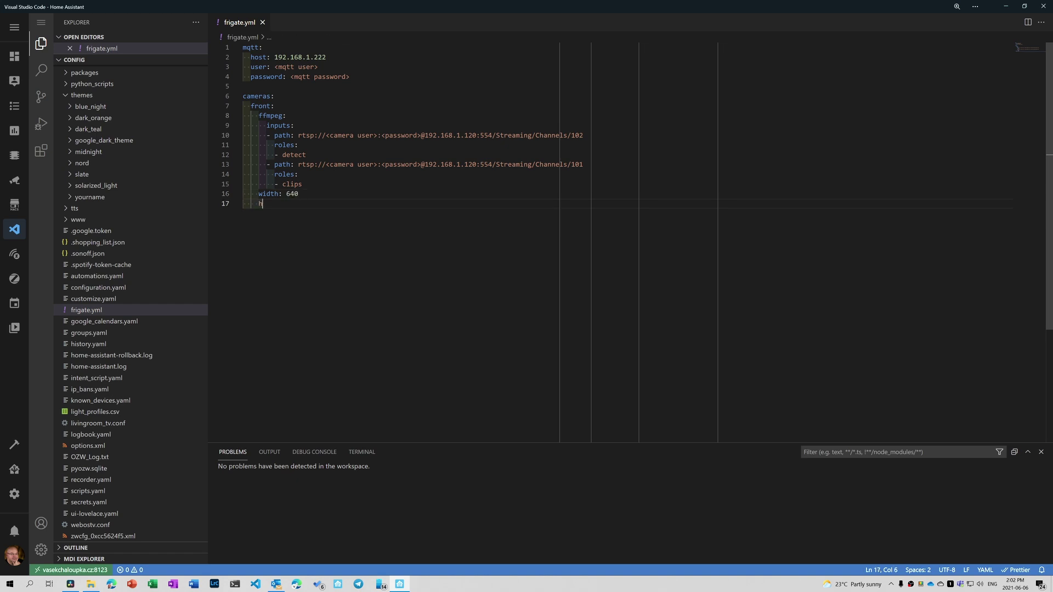
type("480")
key("Return")
type("fps: ")
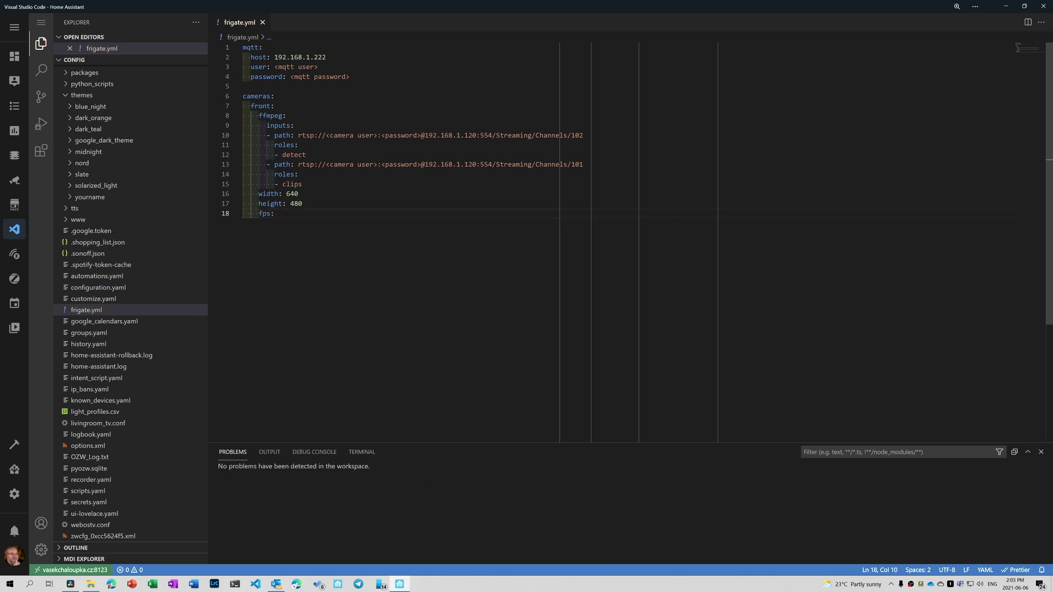
type("5")
- Add a clips block to the front camera with enabled set to True
key("Return")
type("clips:")
key("Return")
type("ena")
type(": ")
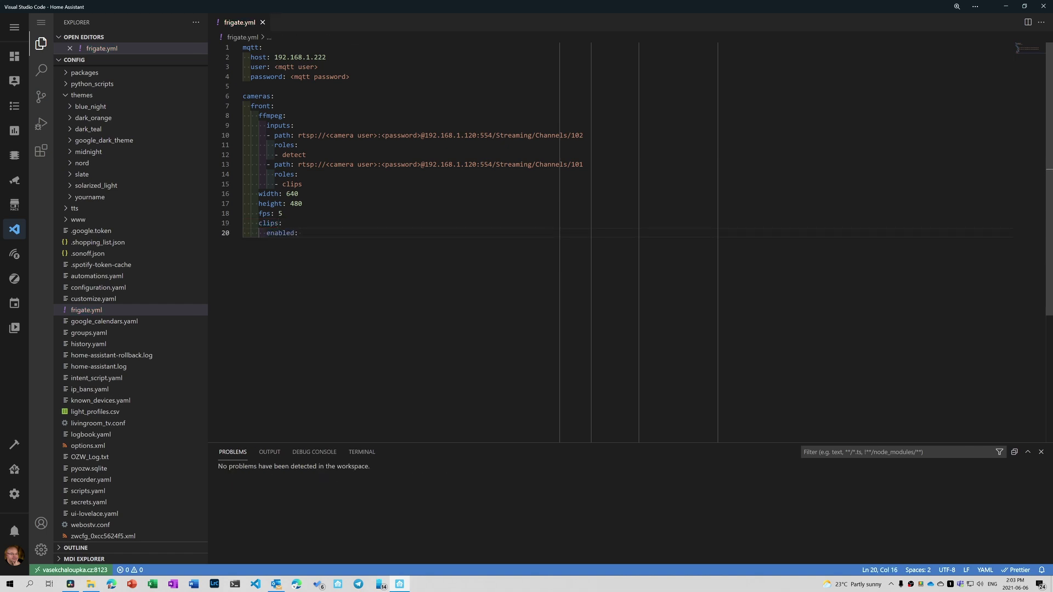
type("True")
- Add an objects block to the front camera with a track list of person and car
key("Return")
key("BackSpace")
type("objects:")
key("Return")
type("track:")
key("Return")
type("- ")
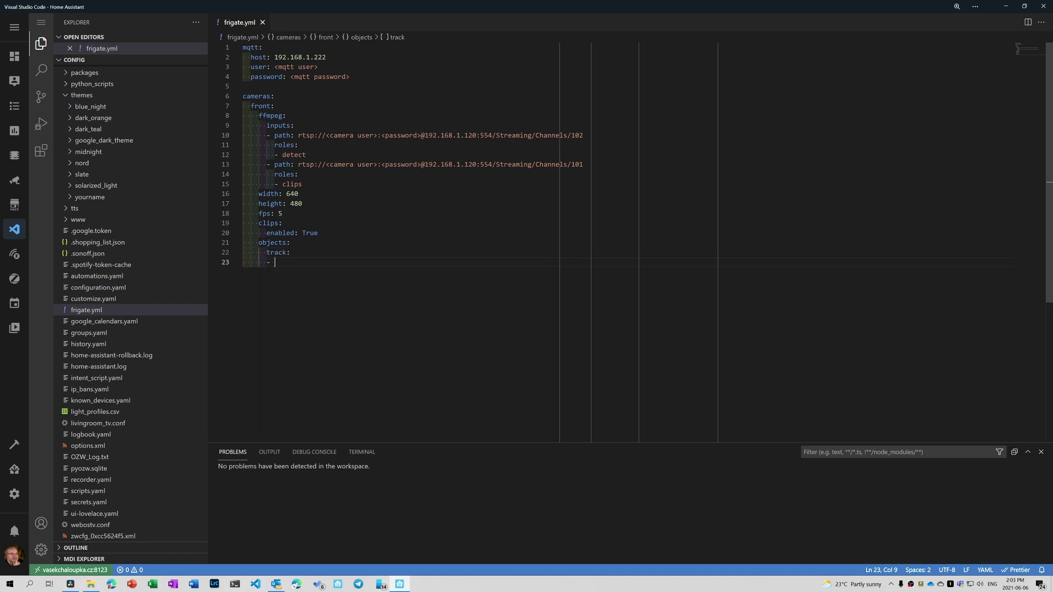
type("person")
key("Return")
type("- car")
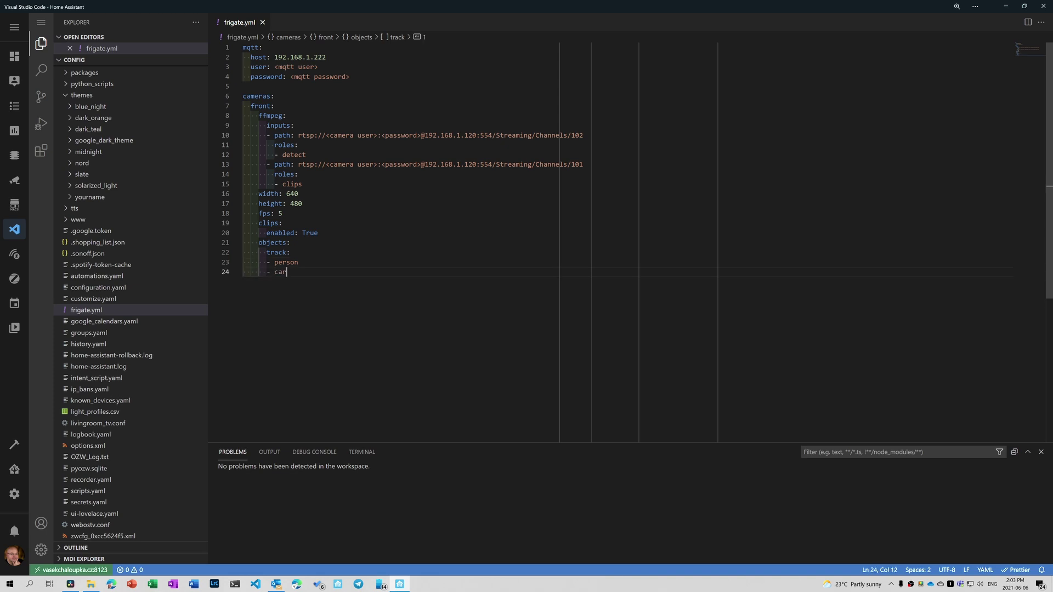
- Add a top-level detectors section with cpu1 and cpu2, each set to type cpu
key("Return")
key("Return")
key("BackSpace")
key("BackSpace")
key("BackSpace")
type("detectors:")
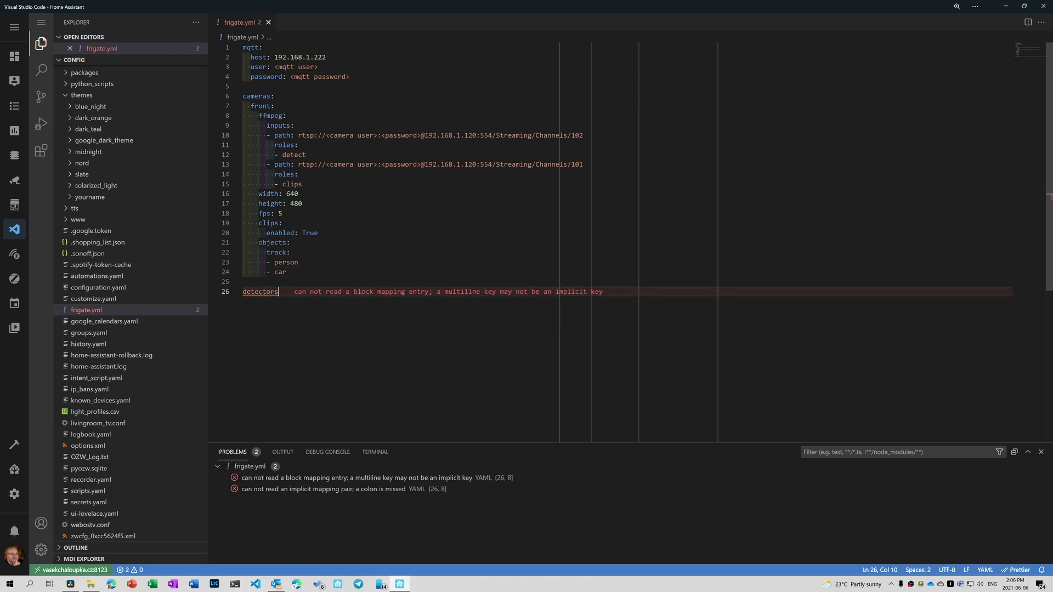
key("Return")
type("cpu1:")
key("Return")
type("type: cpu")
key("Return")
key("BackSpace")
type("cpu2:")
key("Return")
type("type: cpu")
key("Return")
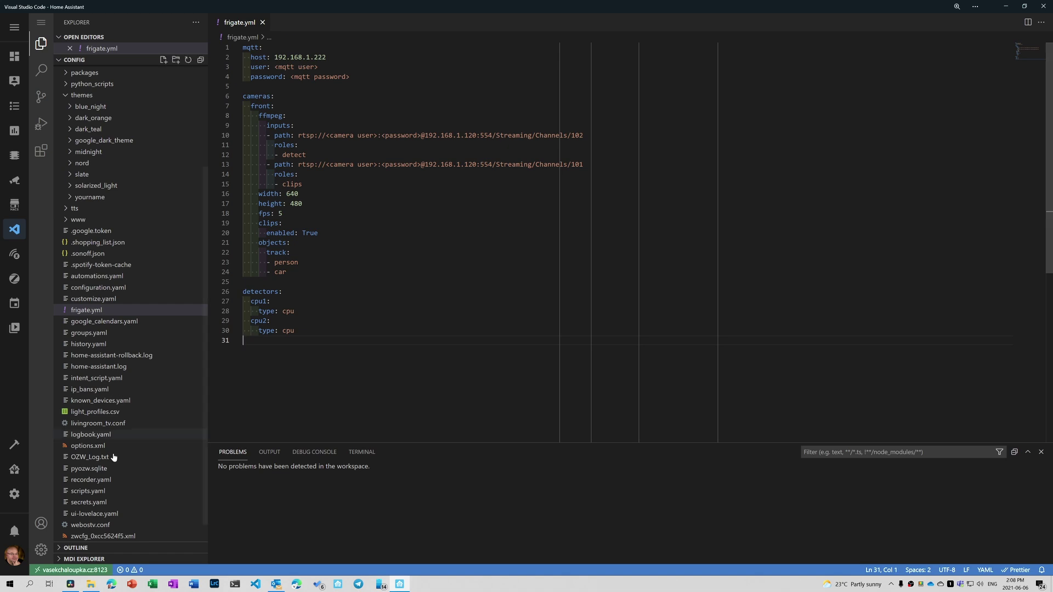
- Start the Frigate NVR add-on from its Supervisor page and open its log
left_click(14, 469)
left_click(617, 95)
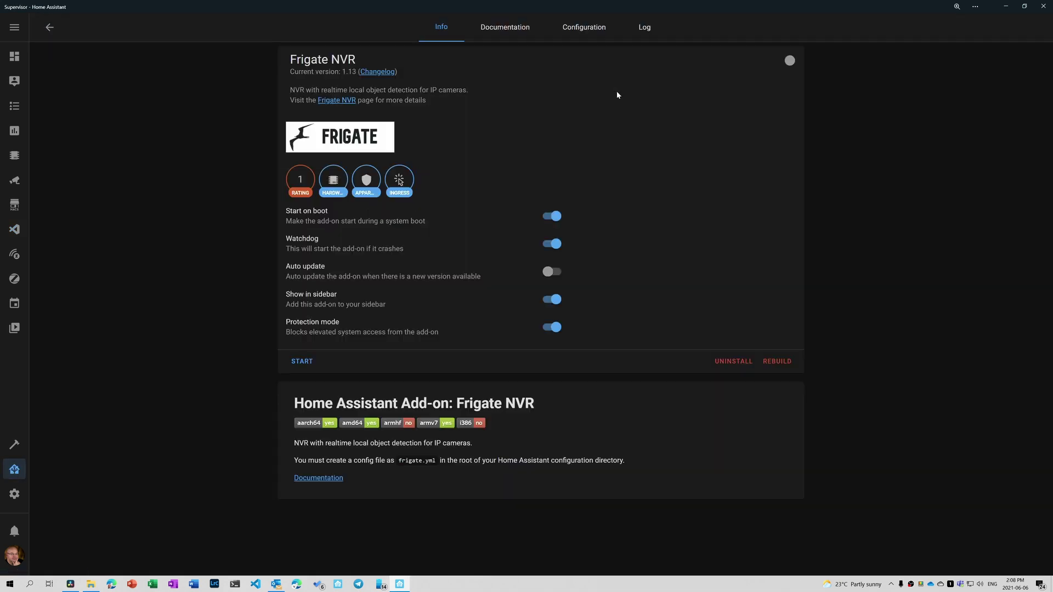
left_click(303, 362)
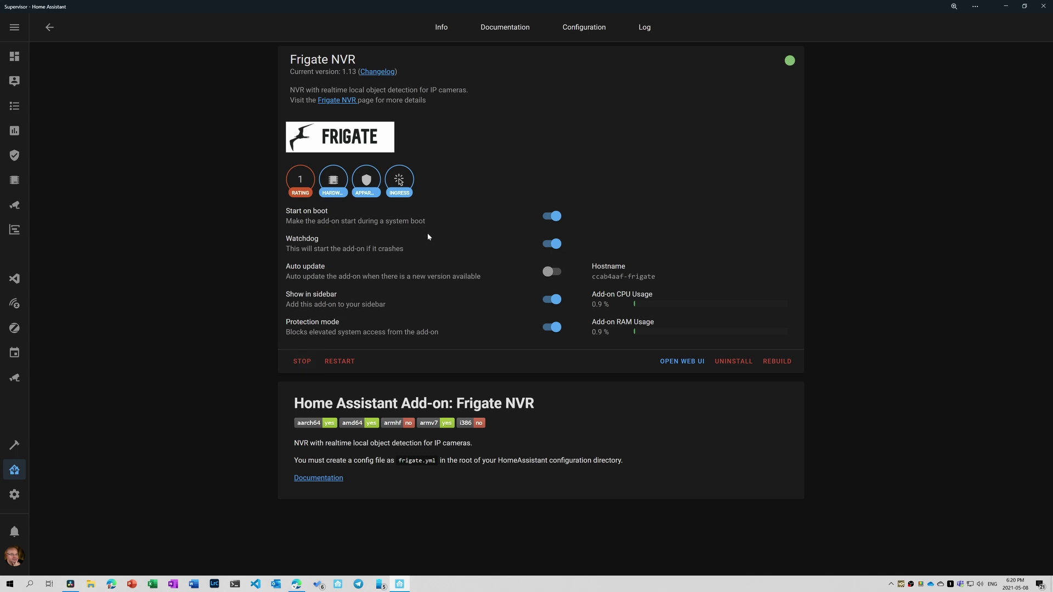
left_click(646, 28)
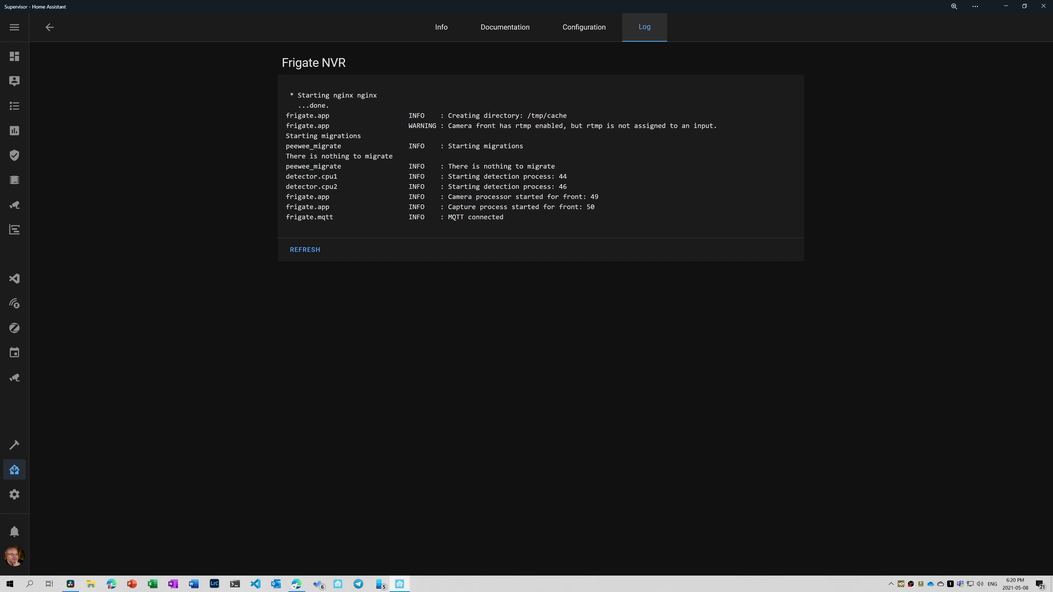
- Open Frigate, check the front camera's events and return to the cameras overview
left_click(15, 207)
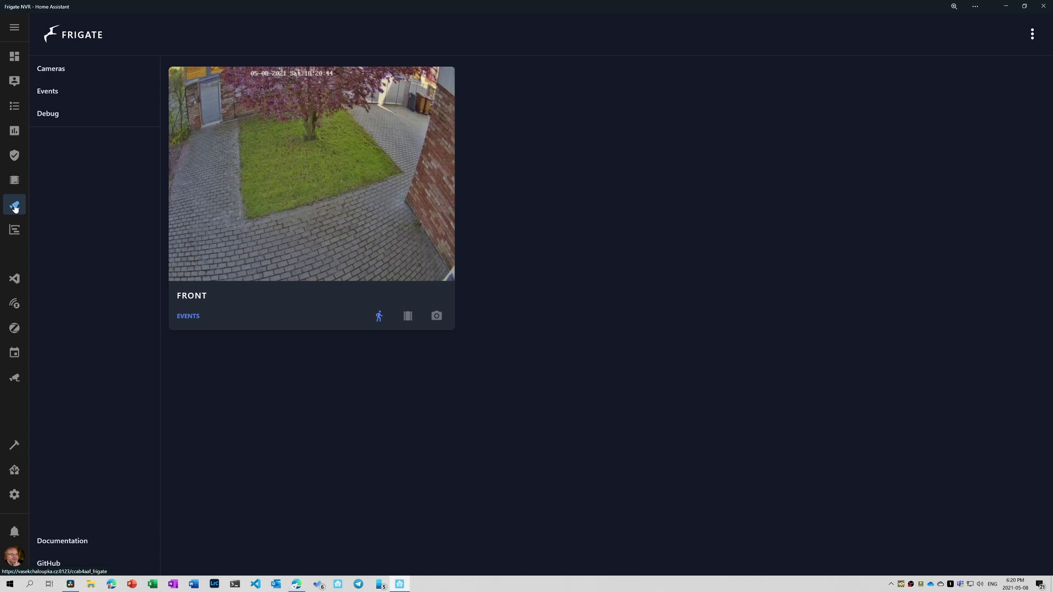
left_click(188, 316)
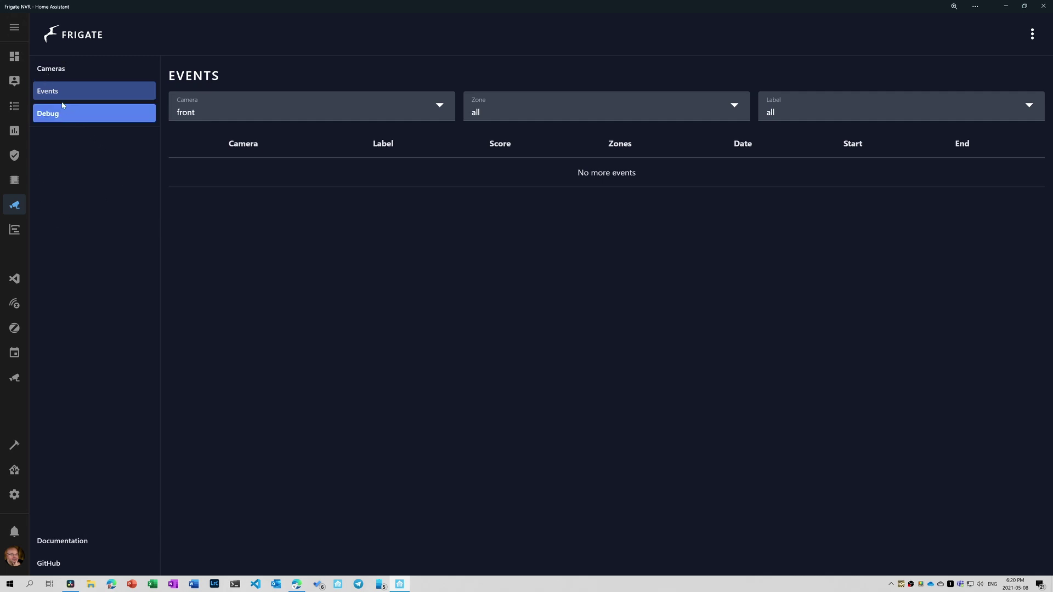
left_click(64, 68)
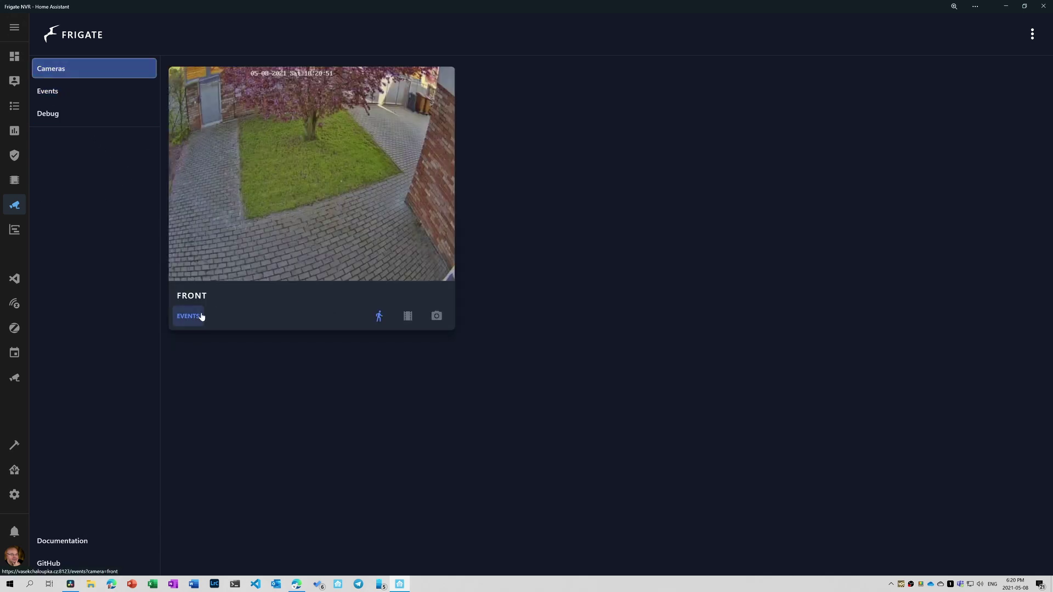
- Open the front camera's live view, show its options and enable Bounding box
left_click(414, 260)
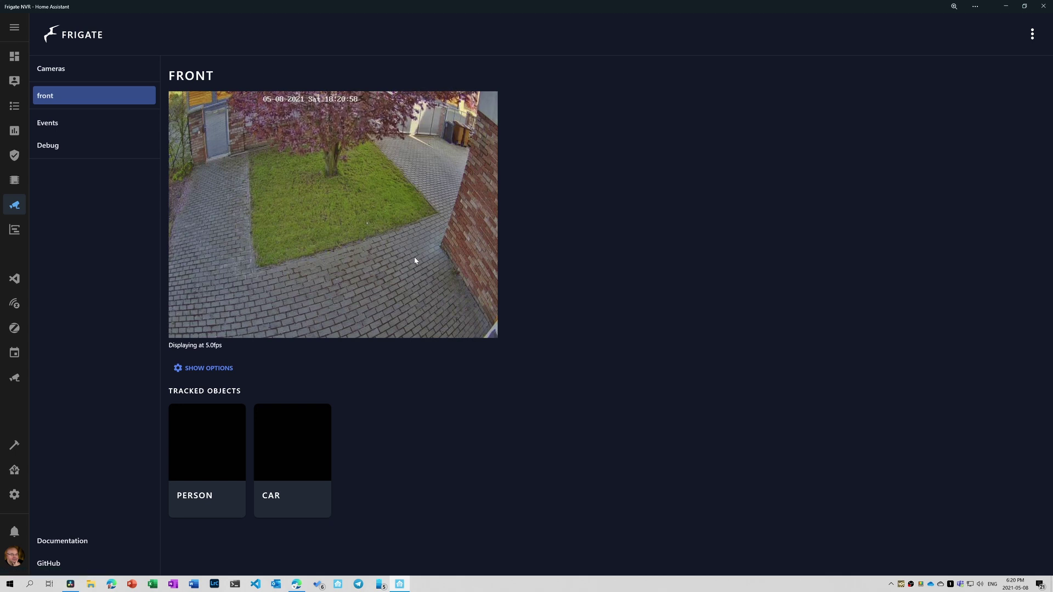
left_click(215, 368)
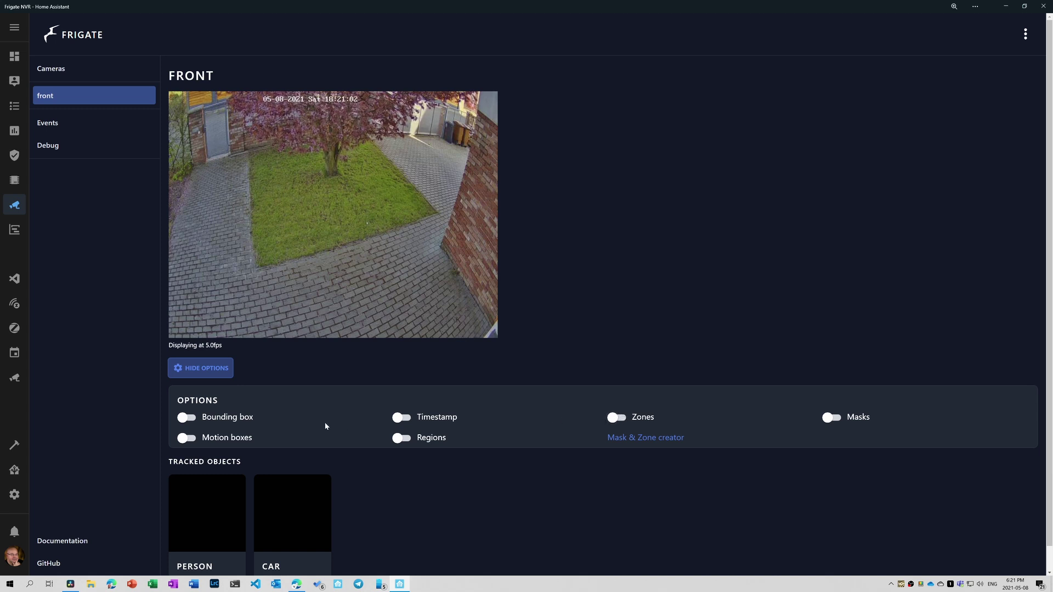
left_click(193, 418)
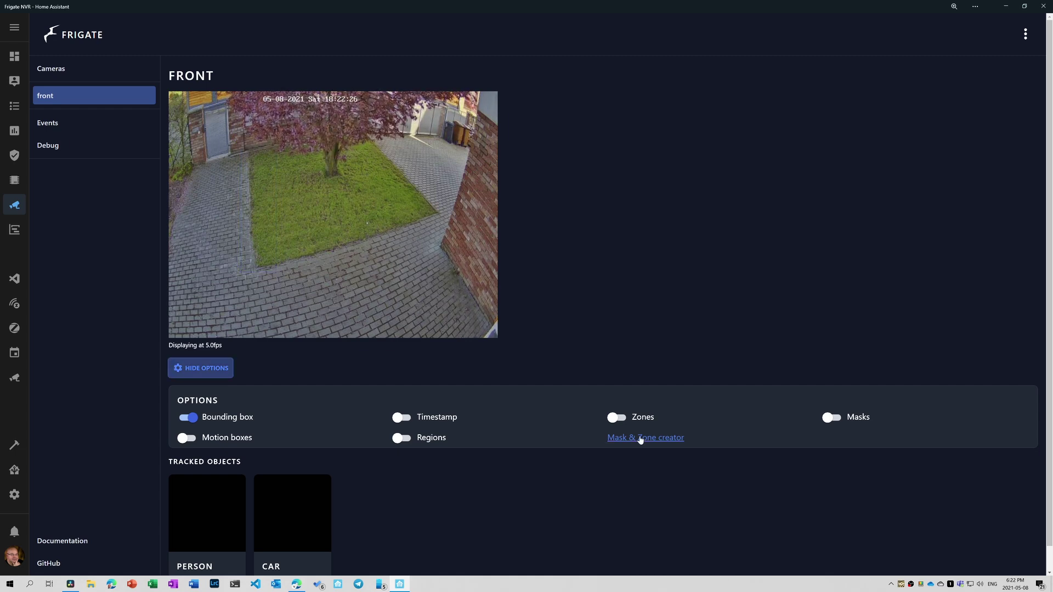
- Add a motion mask in the Mask & Zone creator covering the upper strip of the front camera image, above the lawn
left_click(640, 437)
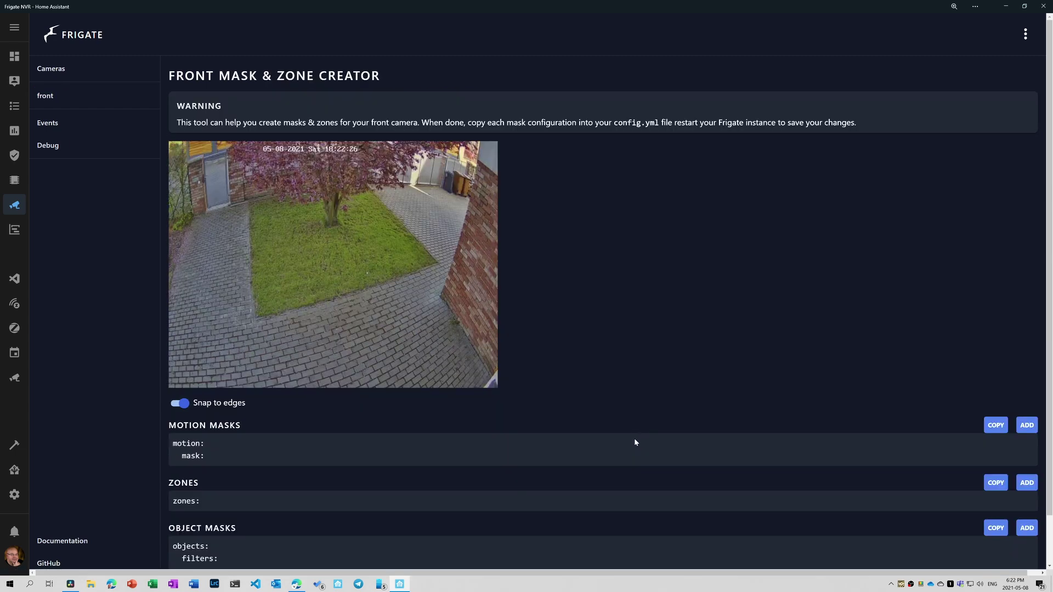
left_click(1025, 426)
left_click(169, 216)
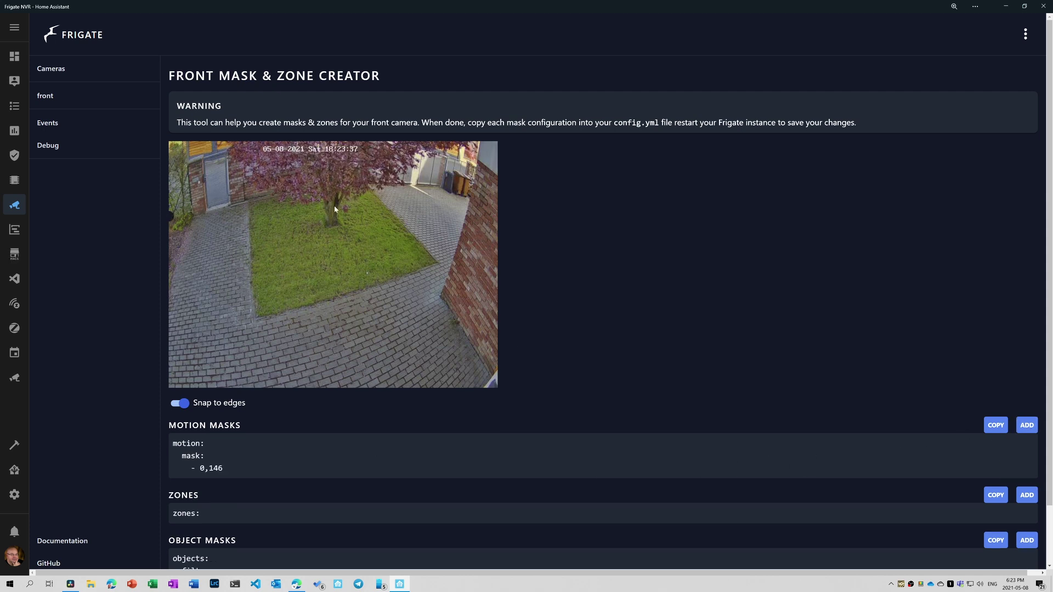
left_click(472, 183)
left_click(479, 143)
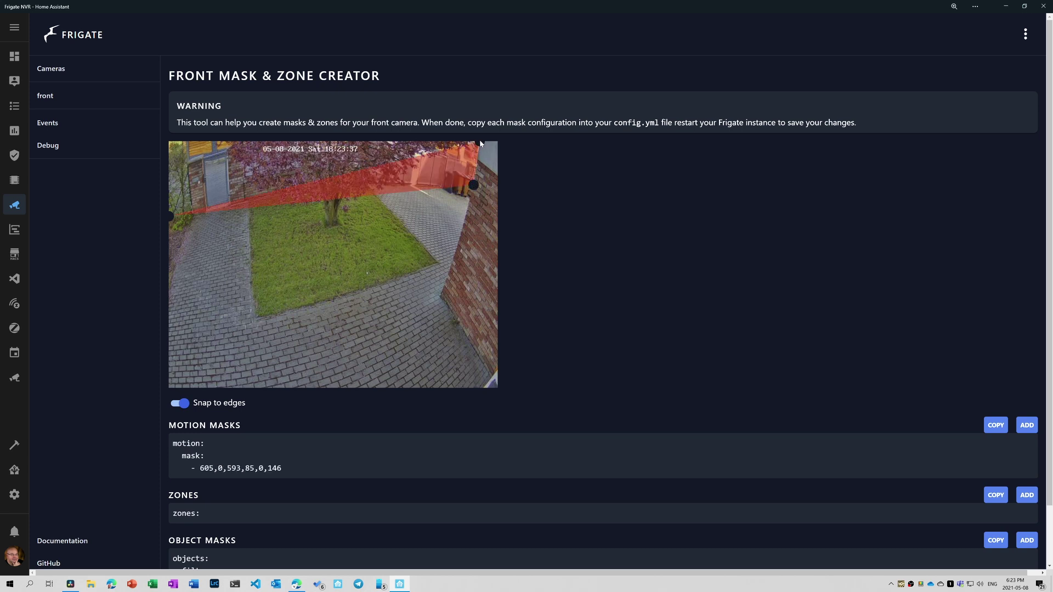
left_click(170, 146)
left_click(304, 189)
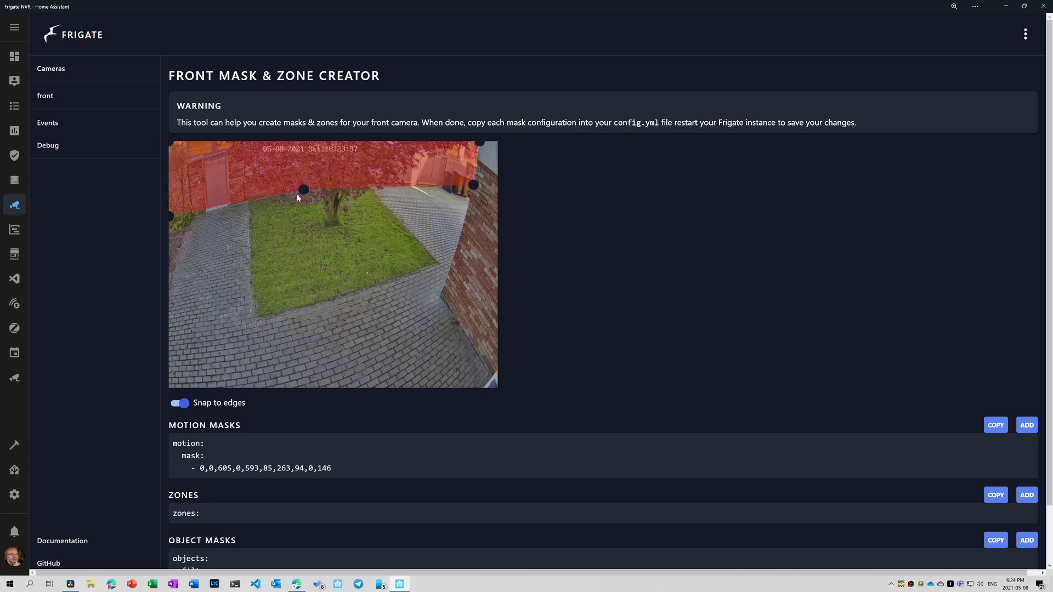
- Refine the motion mask's lower edge with extra points between the tree and the bins by the brick wall
left_click(318, 191)
left_click_drag(318, 191, 449, 176)
left_click(381, 187)
left_click(439, 173)
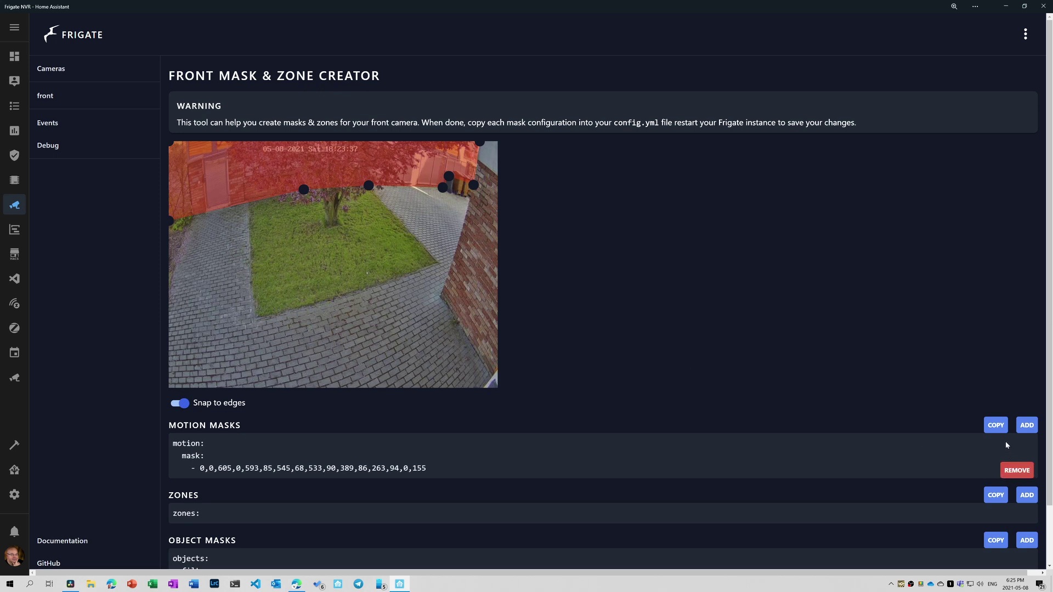
- Copy the motion mask configuration and paste it into frigate.yml below the front camera's tracked objects
left_click(996, 426)
scroll(980, 434, "down", 1)
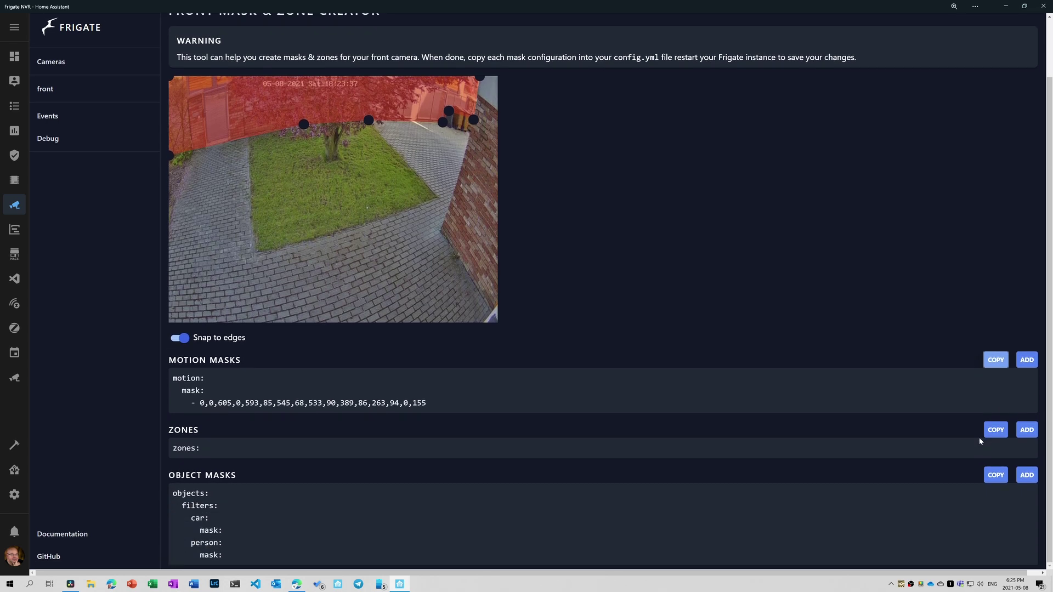
scroll(979, 436, "up", 1)
left_click(14, 280)
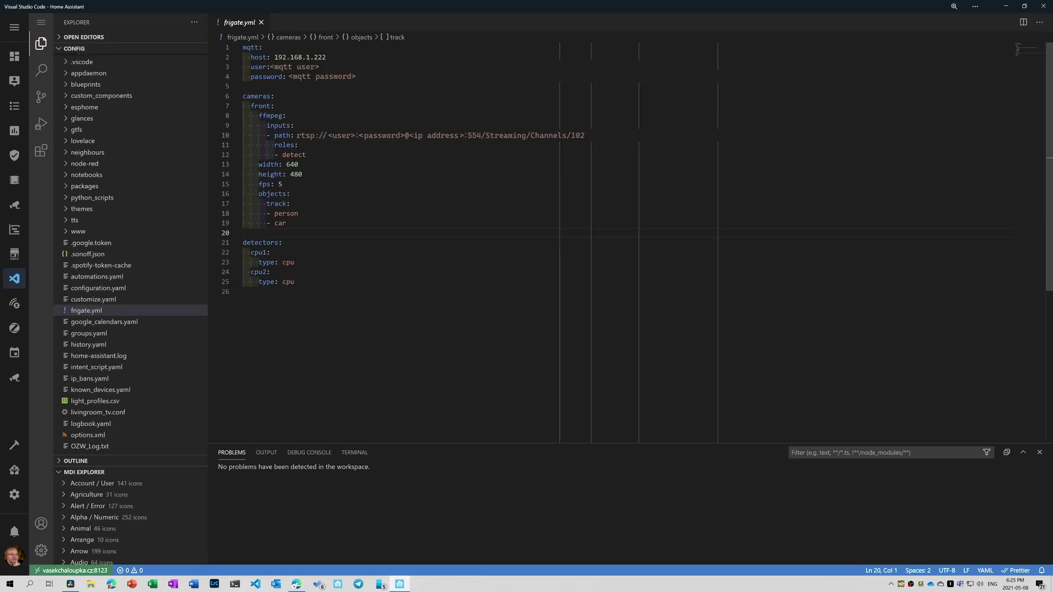
key("ctrl+v")
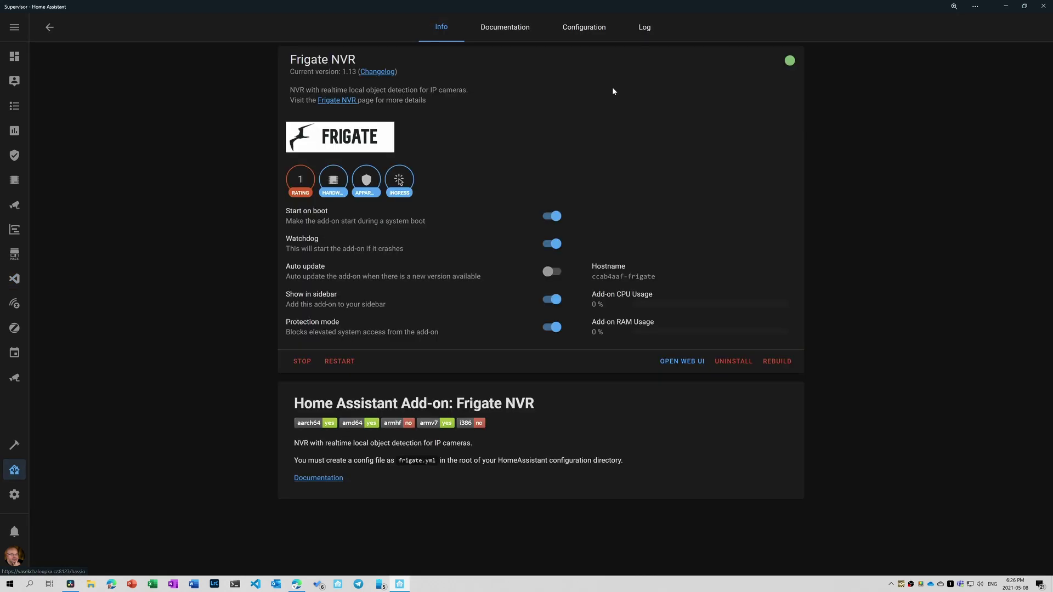
- Restart the Frigate NVR add-on and open its log to check the startup
left_click(340, 363)
left_click(645, 27)
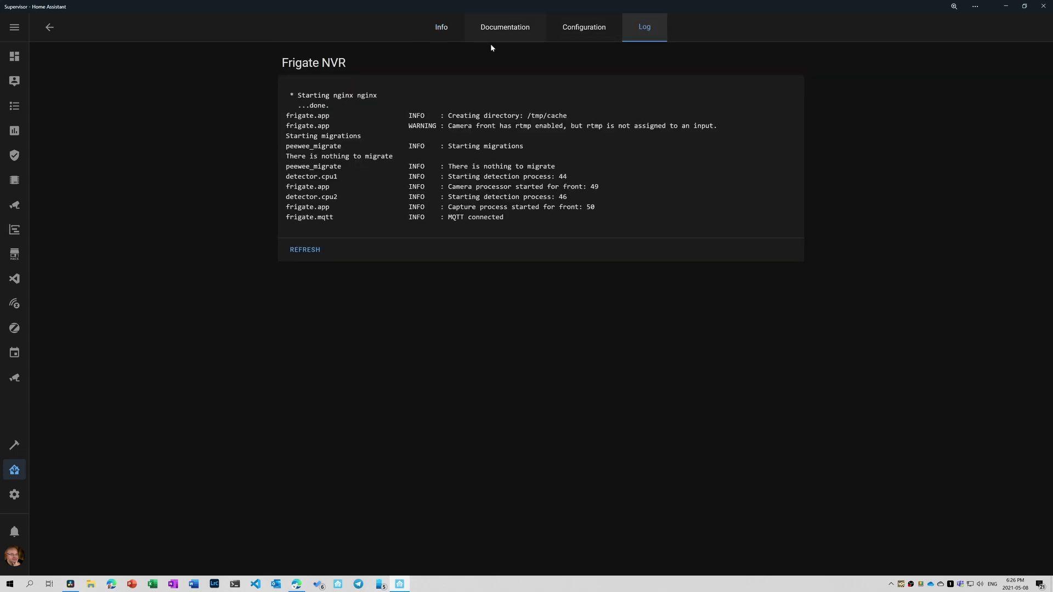
- Open the custom repositories dialog for integrations in the Home Assistant Community Store
left_click(15, 254)
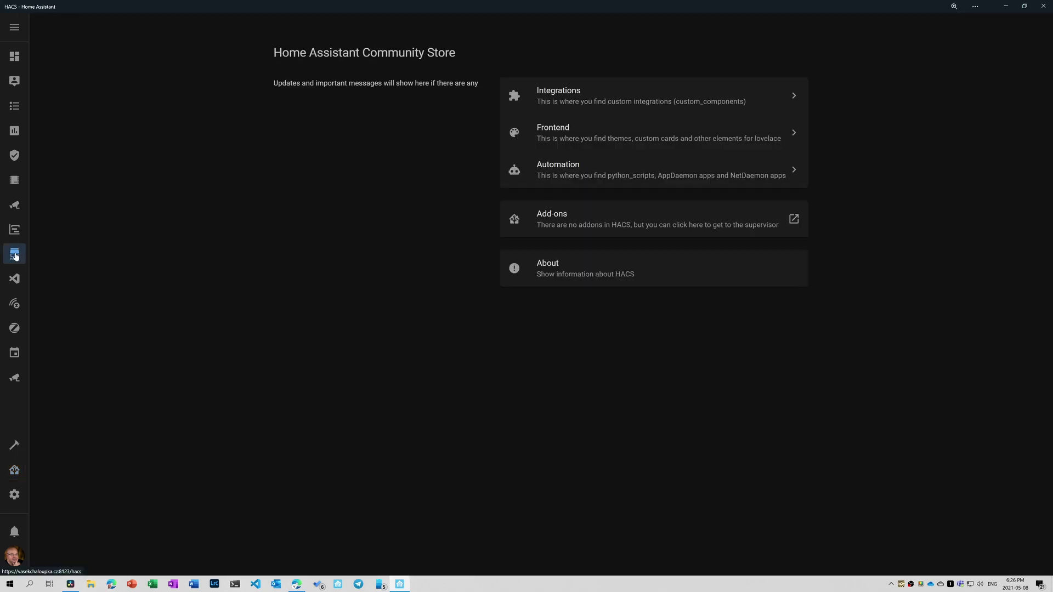
left_click(580, 100)
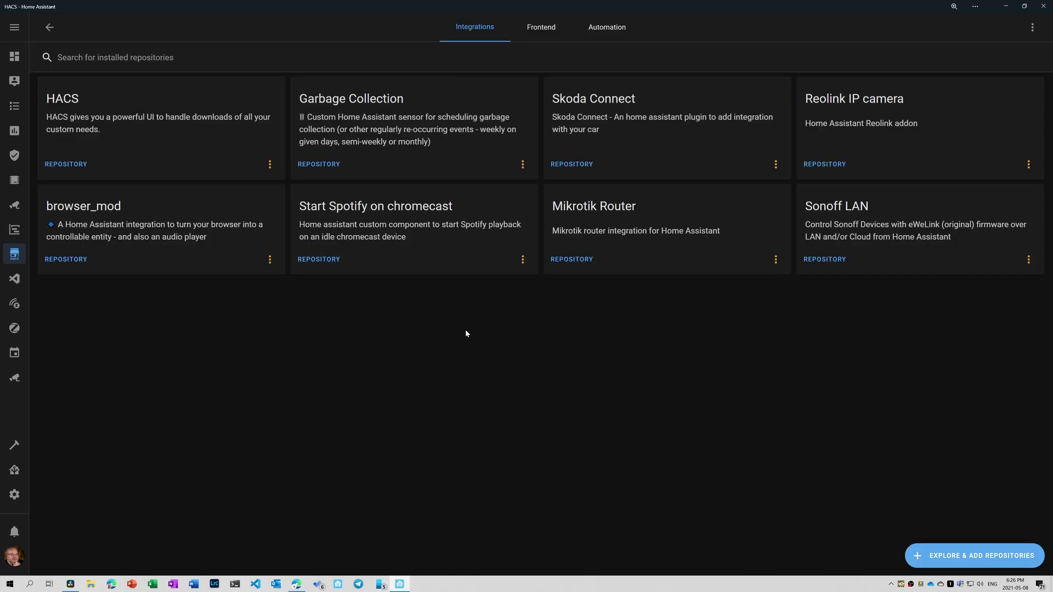
left_click(1031, 28)
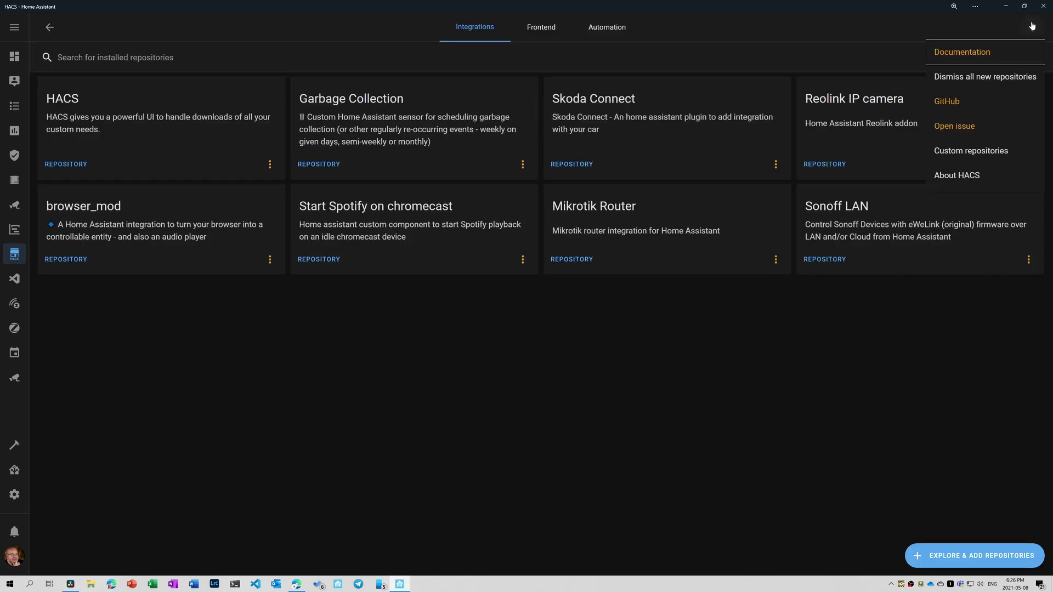
left_click(971, 150)
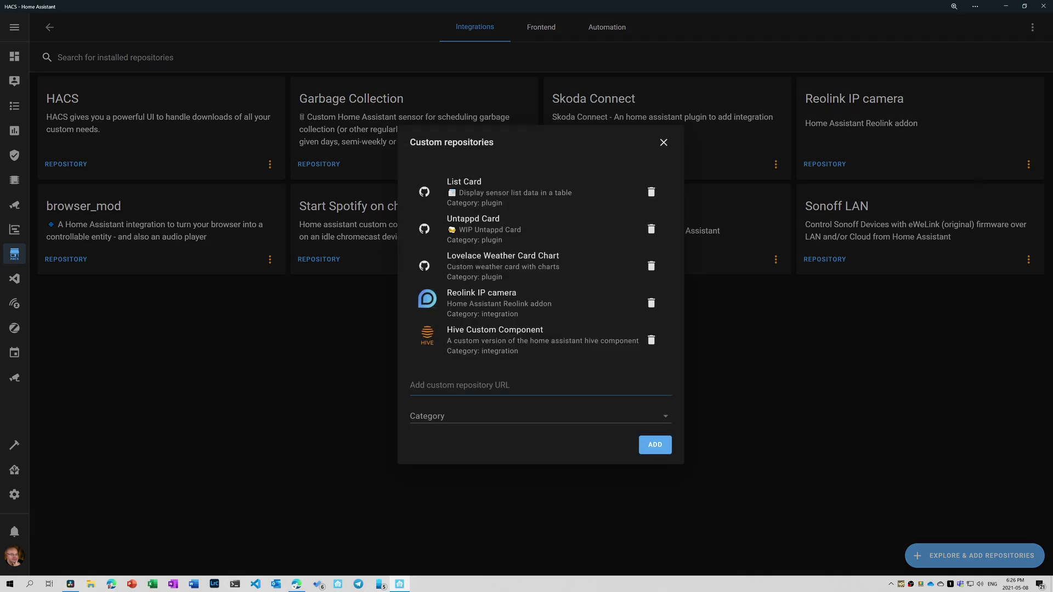
- Copy the GitHub URL of frigate-hass-integration and add it as a custom repository with the category Integration
left_click(305, 585)
scroll(321, 197, "down", 5)
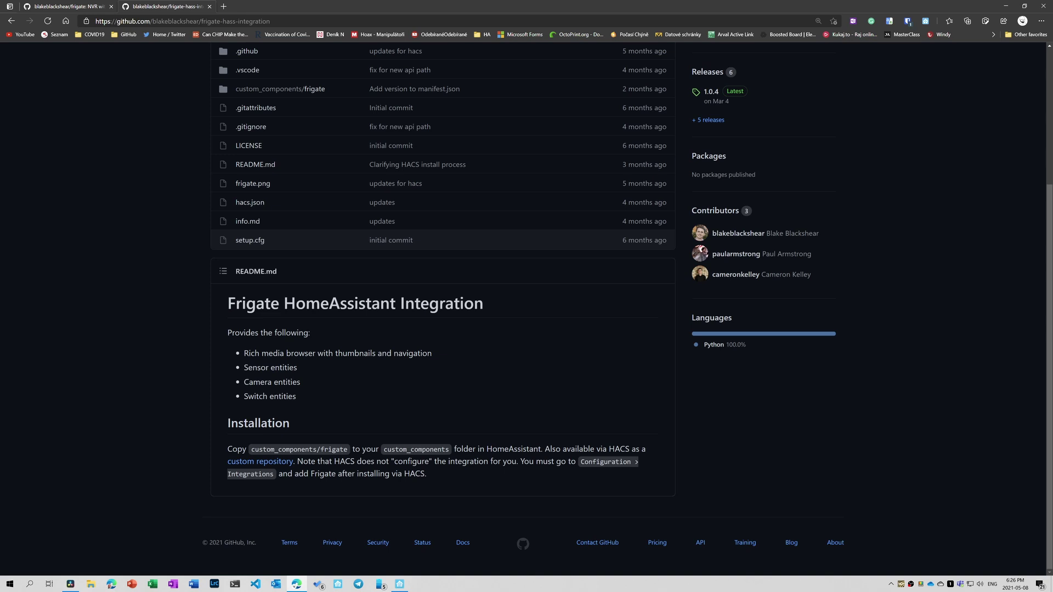
left_click(181, 21)
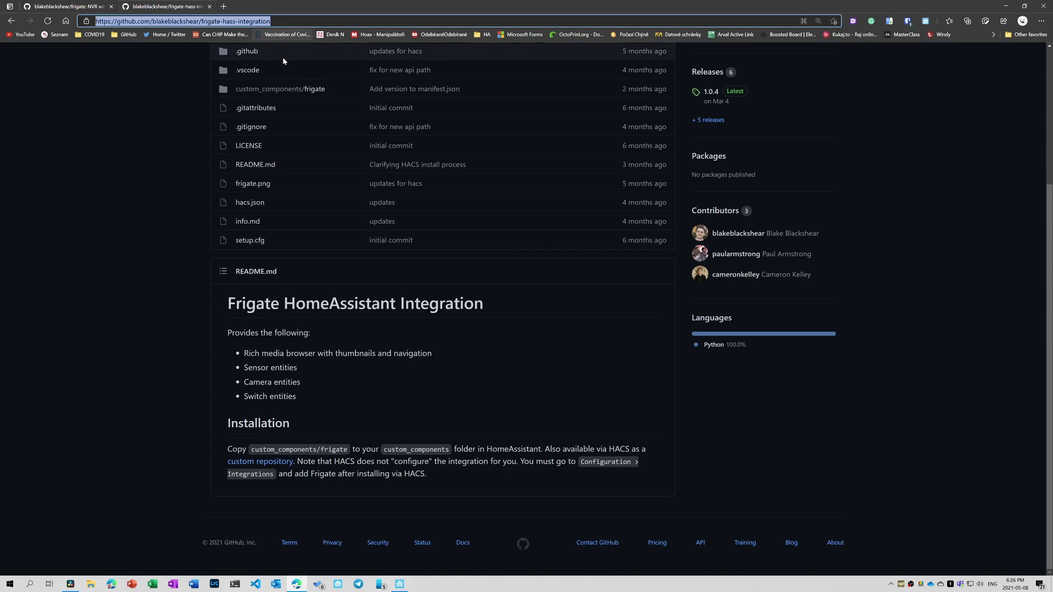
left_click(399, 583)
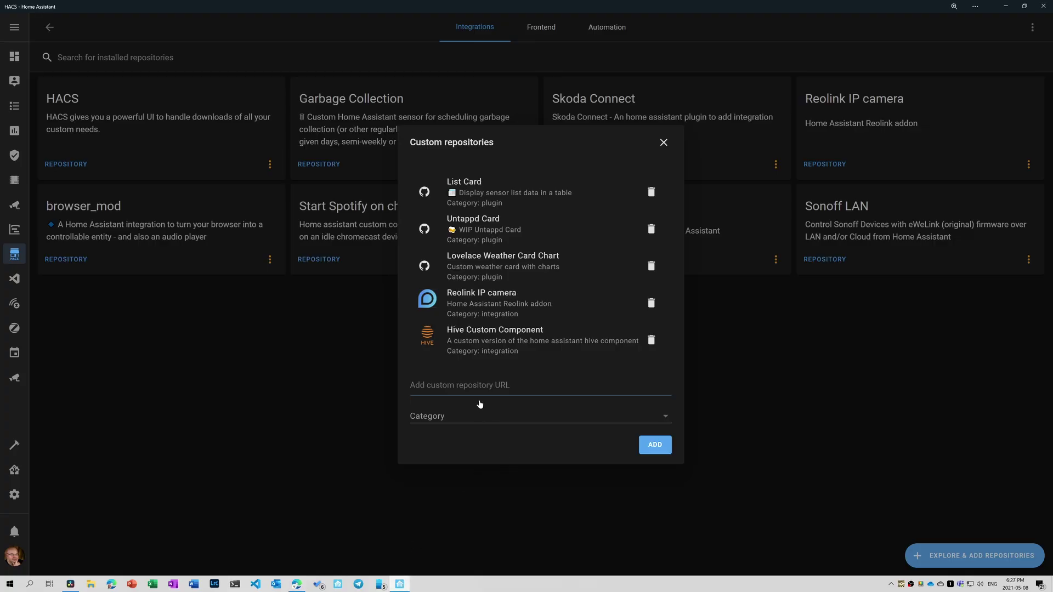
key("ctrl+v")
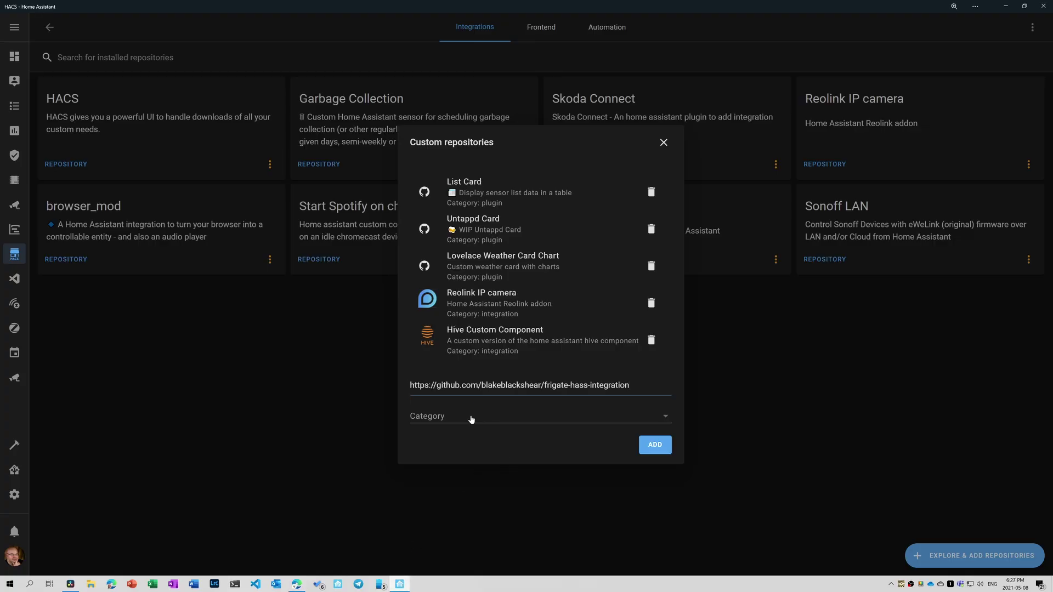
left_click(470, 418)
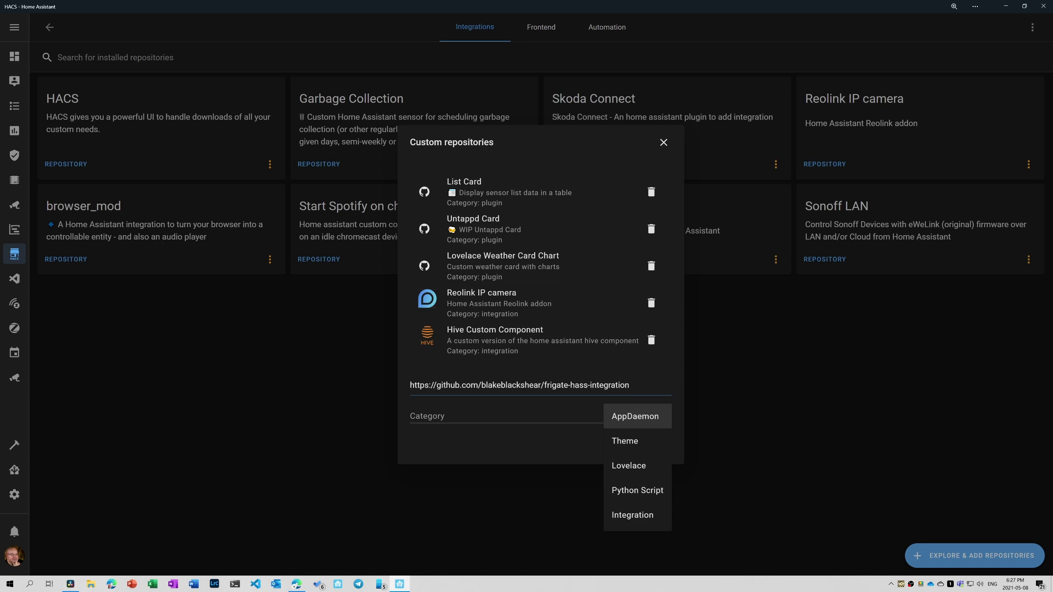
left_click(632, 515)
left_click(654, 445)
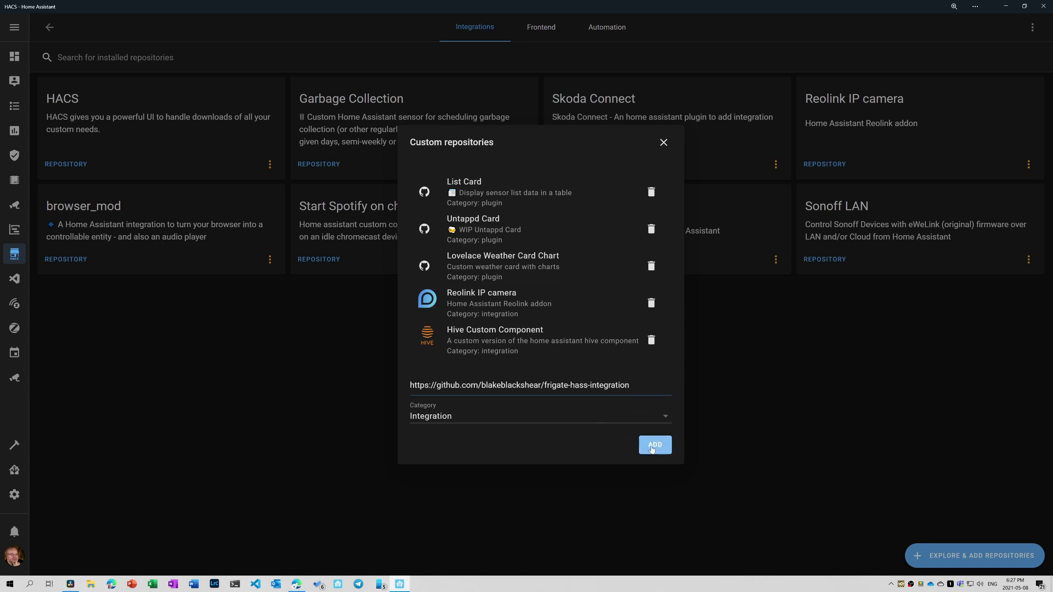
- Close the custom repositories dialog and install the Frigate integration from HACS
left_click(664, 124)
left_click(59, 167)
left_click(733, 371)
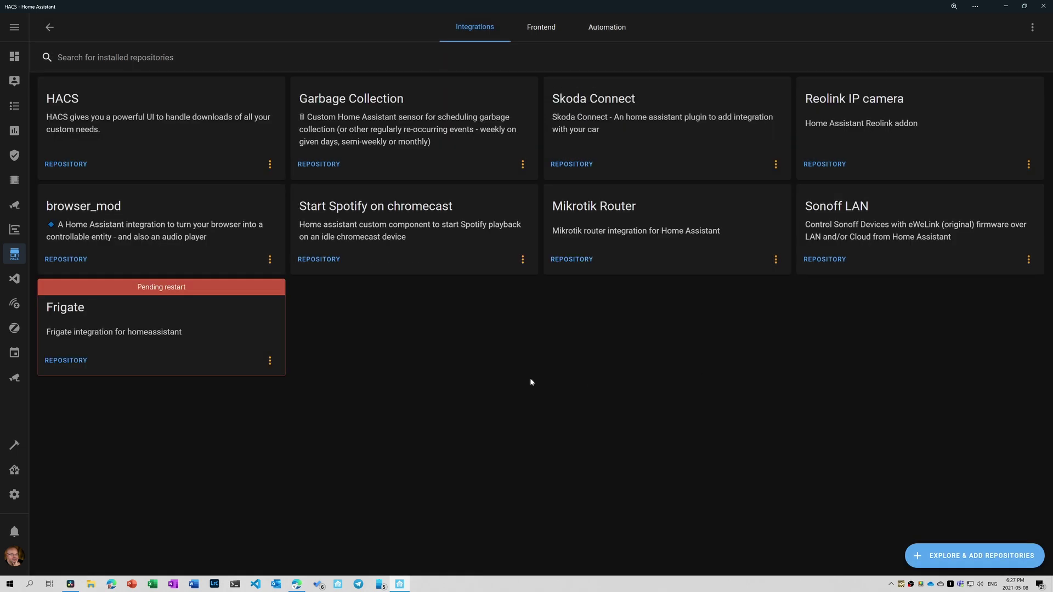
- Validate the configuration and restart the Home Assistant server from Server Controls
left_click(14, 494)
scroll(559, 433, "down", 4)
scroll(567, 446, "down", 2)
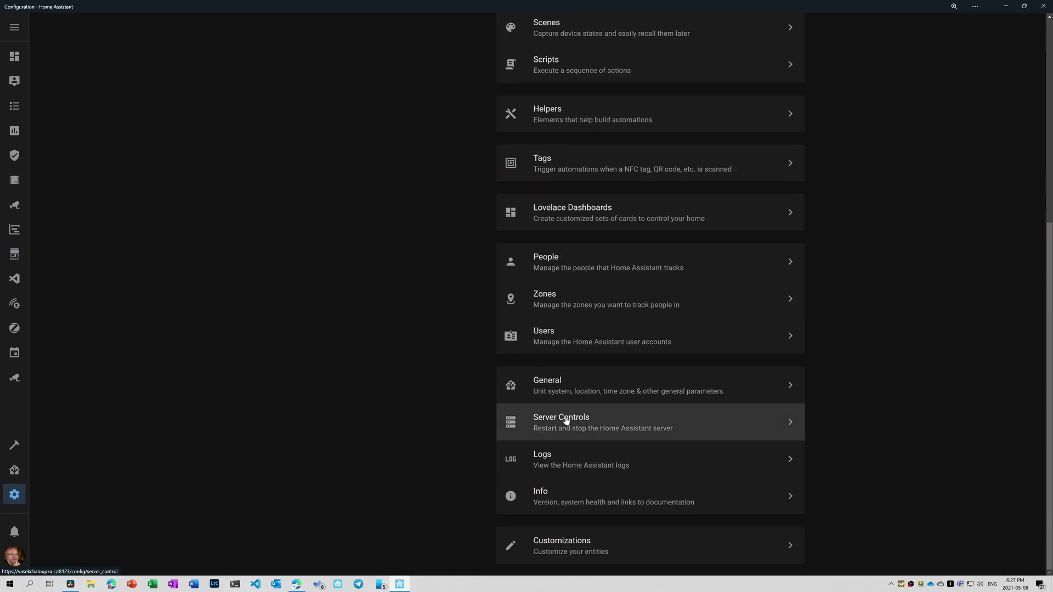
left_click(564, 418)
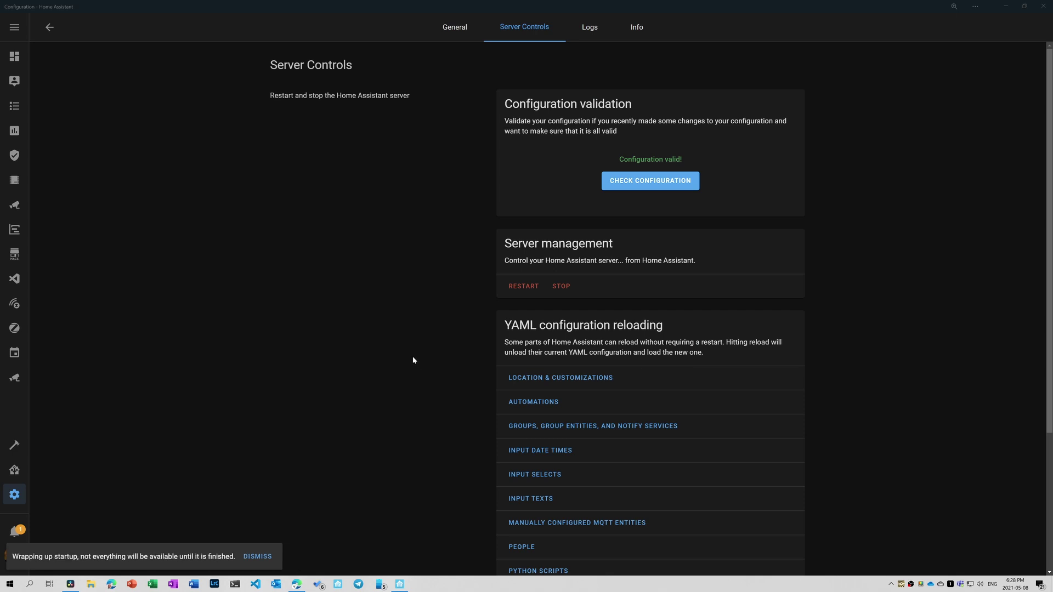
- Start adding a new integration, searching for "friga" and choosing Frigate
left_click(14, 495)
left_click(576, 117)
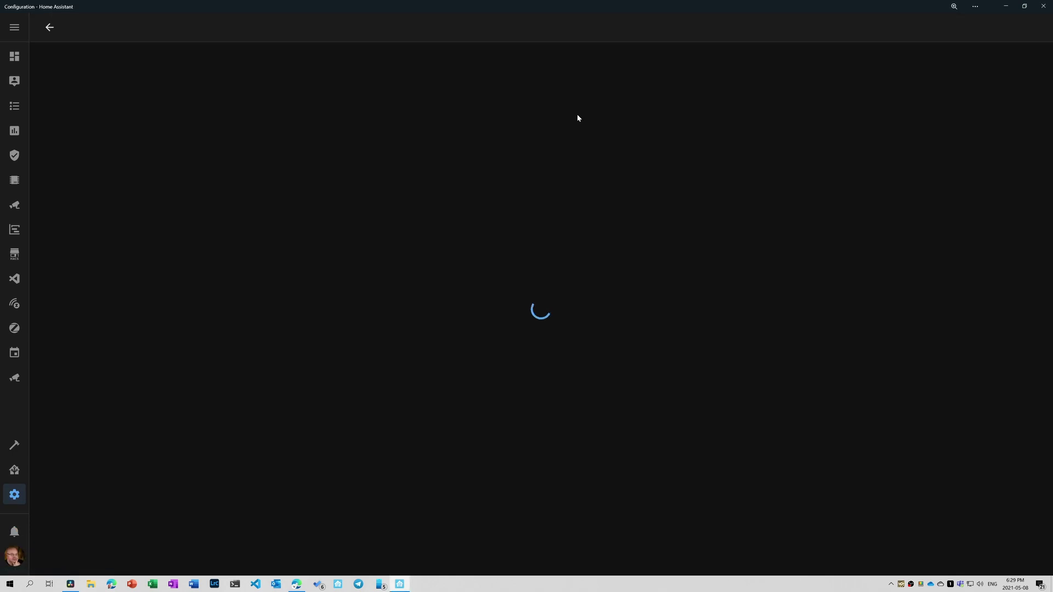
left_click(985, 556)
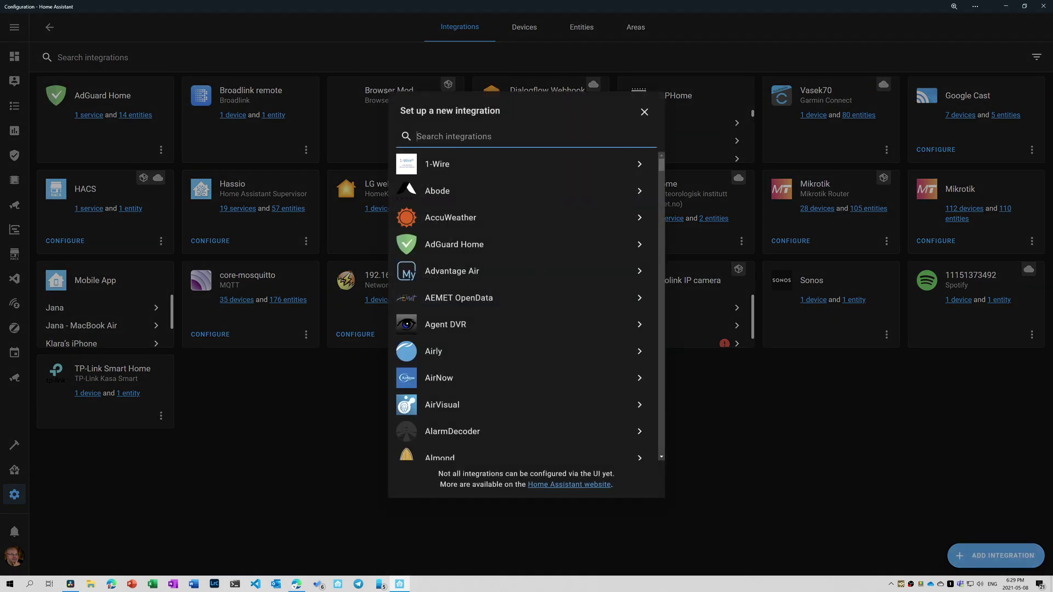
type("friga")
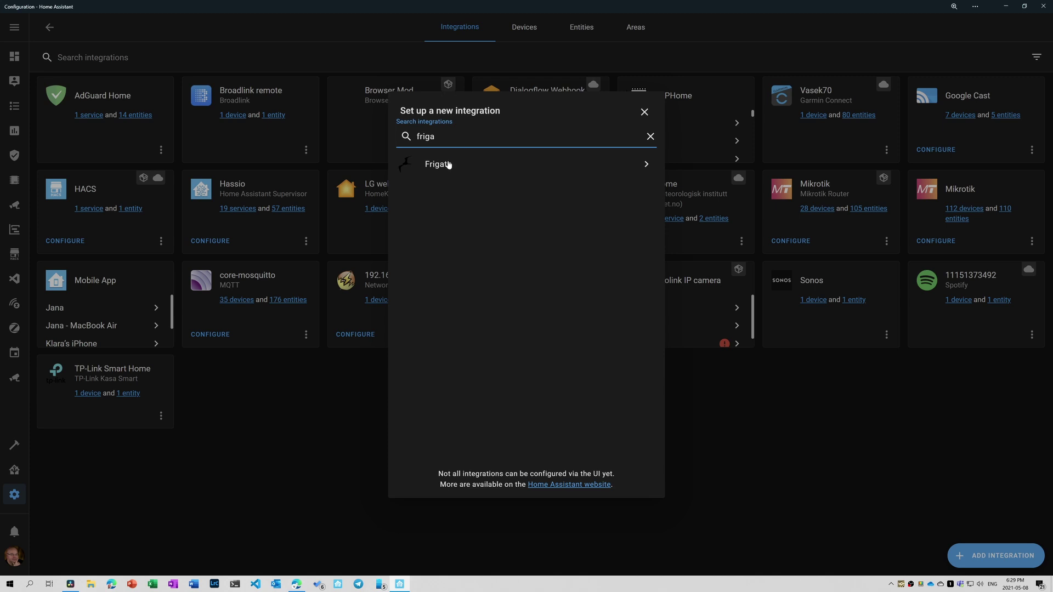
left_click(448, 164)
left_click_drag(408, 430, 472, 431)
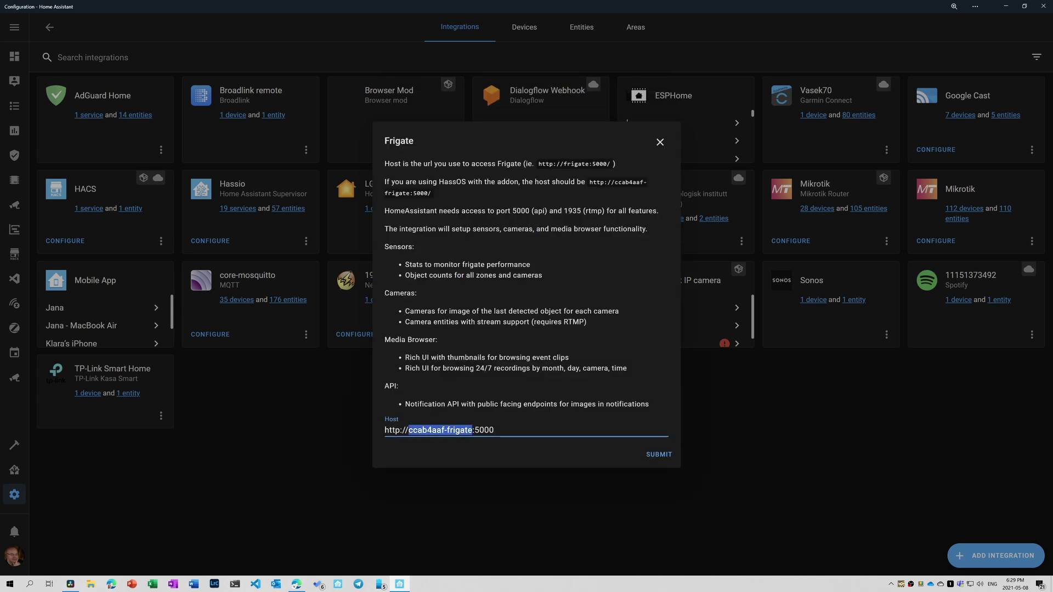
type("192.168.1.222")
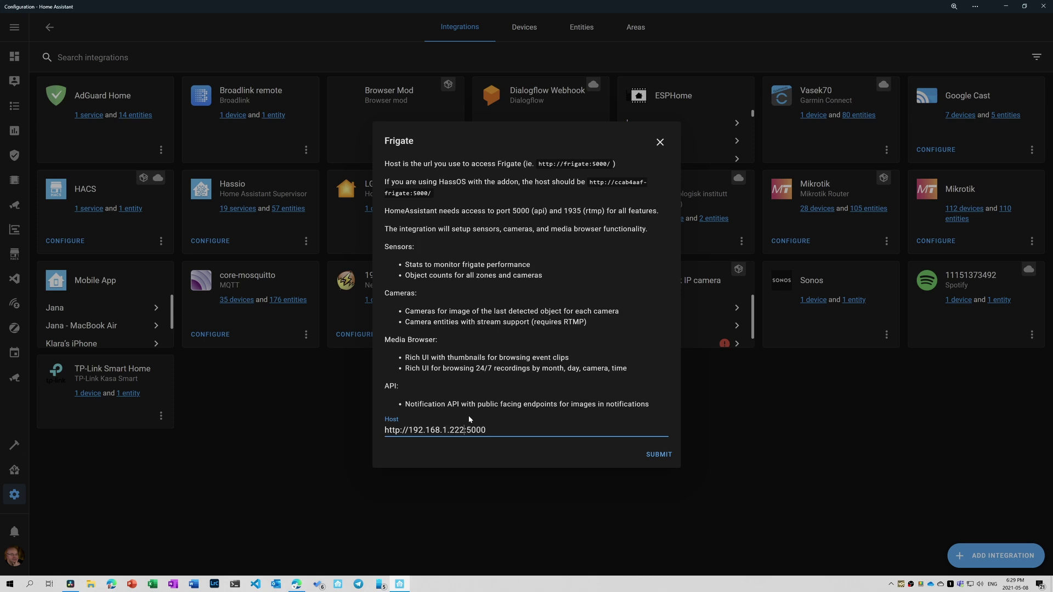
left_click(657, 455)
left_click(559, 333)
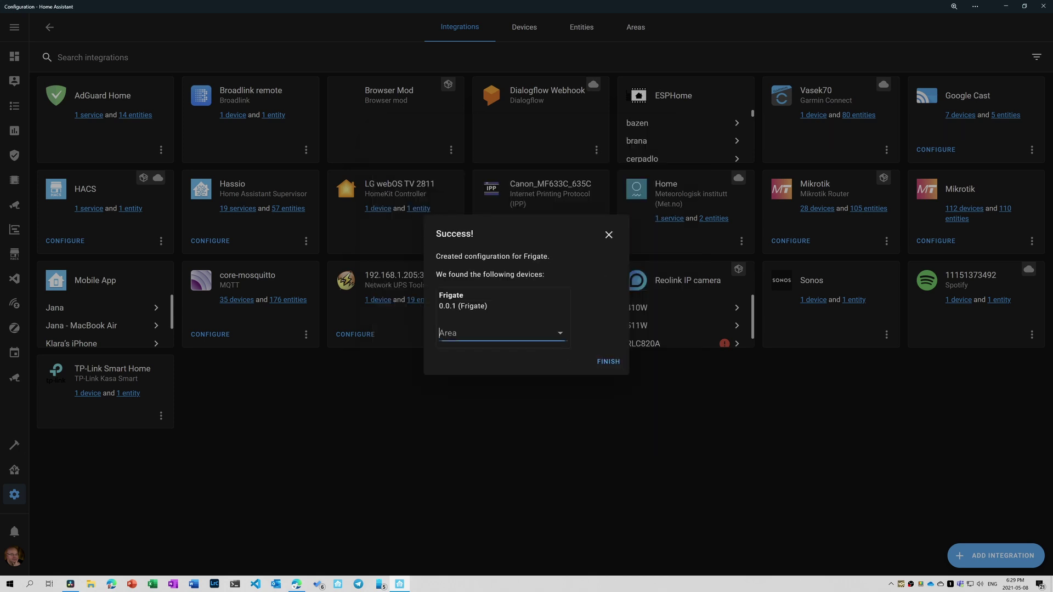
left_click_drag(563, 413, 561, 451)
left_click_drag(561, 454, 561, 483)
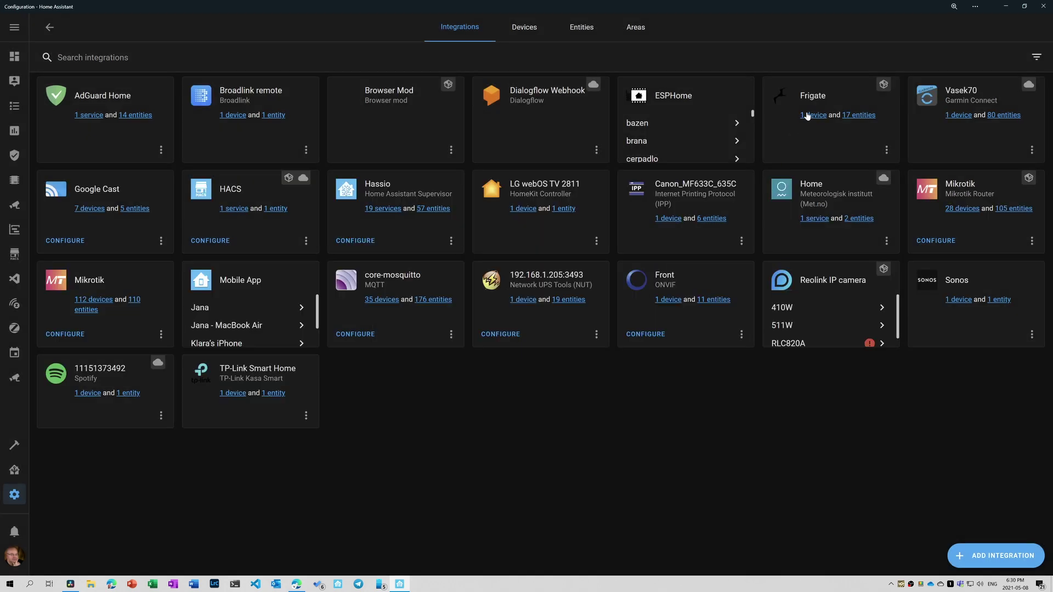
- Open the Frigate integration's device page and review its list of entities
left_click(806, 116)
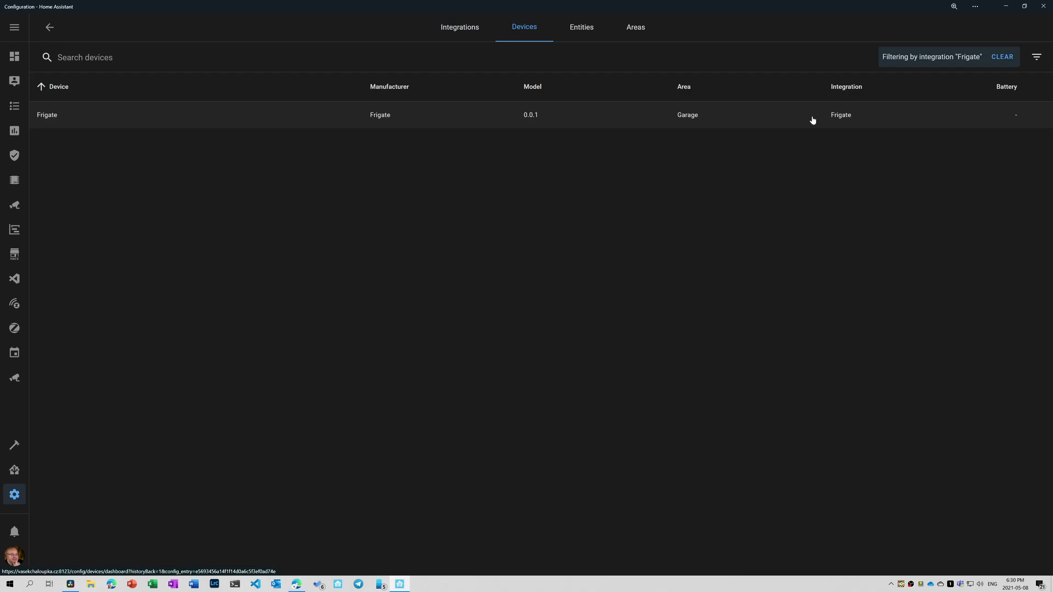
left_click(56, 115)
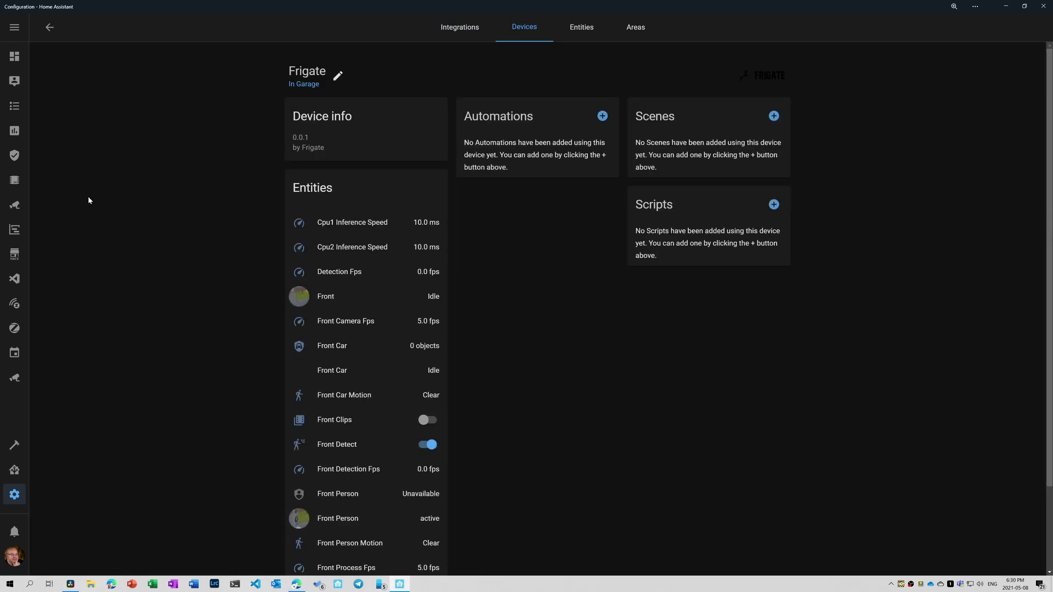
scroll(88, 197, "down", 2)
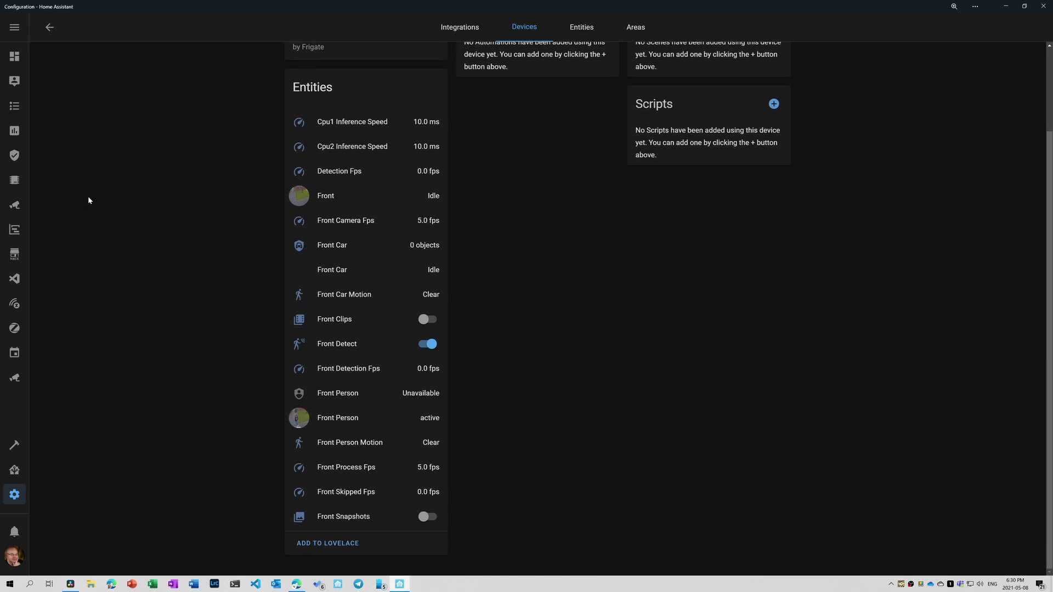
- Place a second Home Assistant window beside the device page and open Frigate's front camera view in it
left_click(337, 585)
left_click_drag(289, 9, 1052, 208)
left_click(247, 131)
left_click(541, 206)
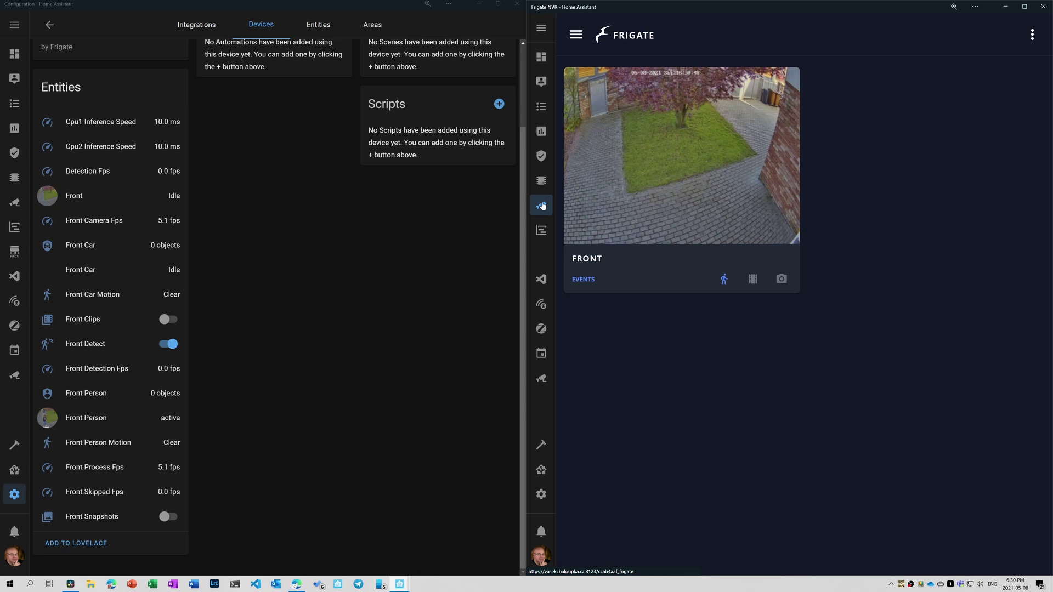
left_click(645, 227)
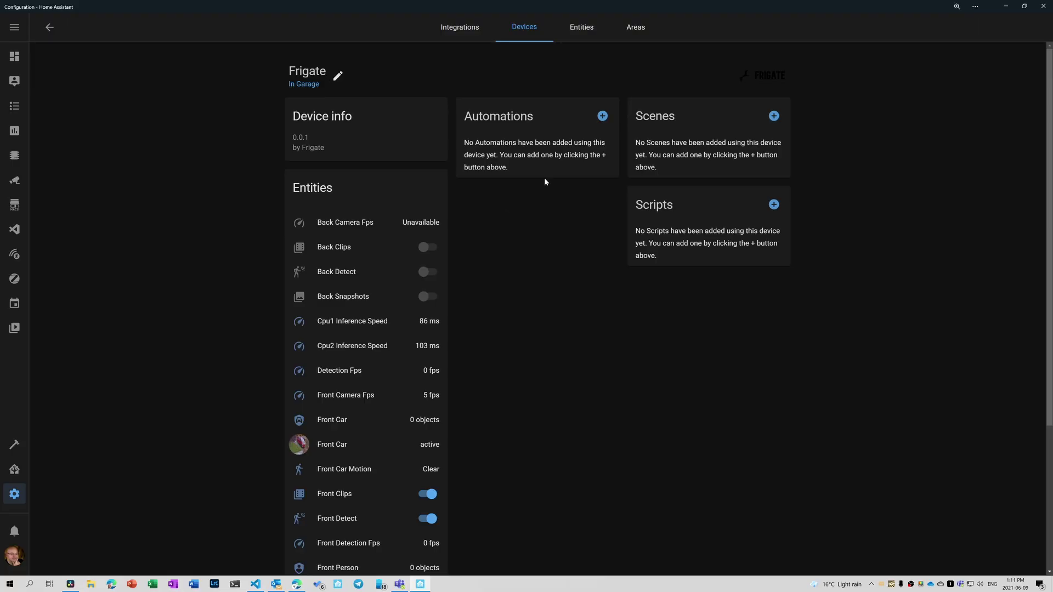
- Create an automation from the Frigate device triggered by "Front Person Motion started detecting motion" and name it "Turn front light on detected motion"
left_click(602, 117)
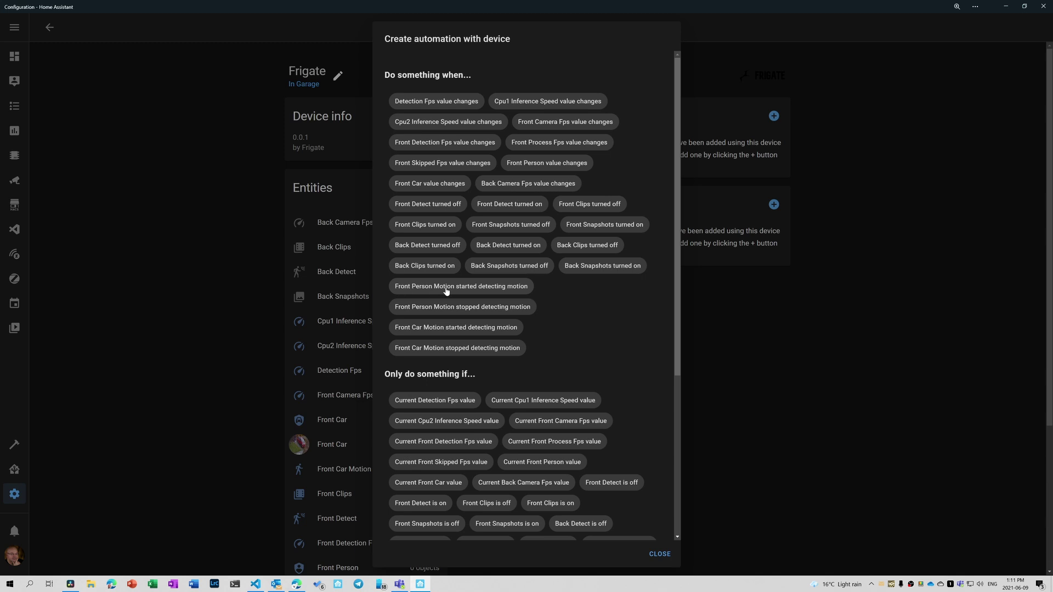
left_click(475, 289)
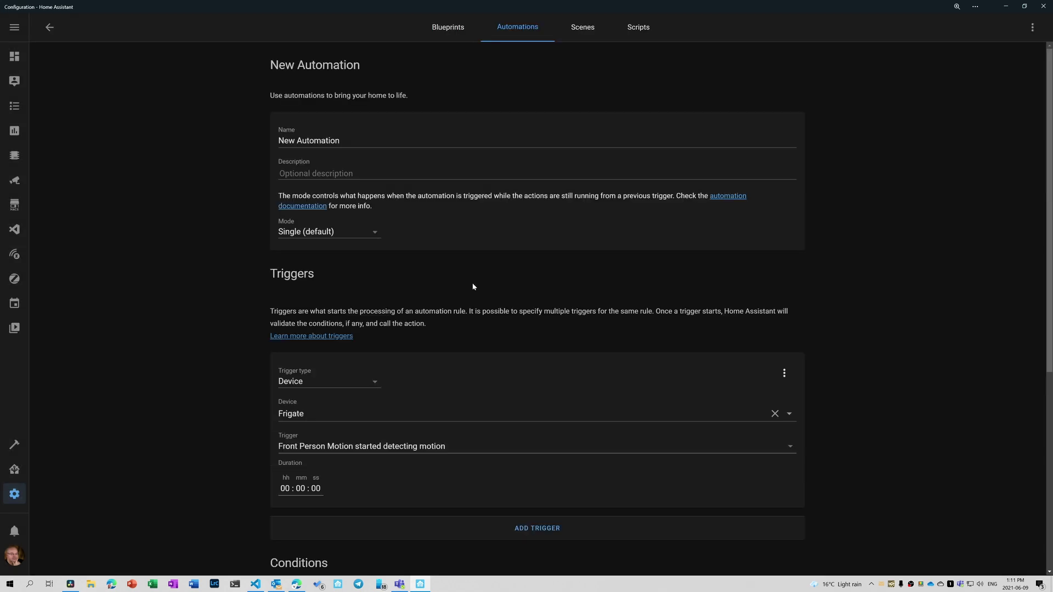
left_click(383, 144)
key("ctrl+a")
type("Turn front light on de")
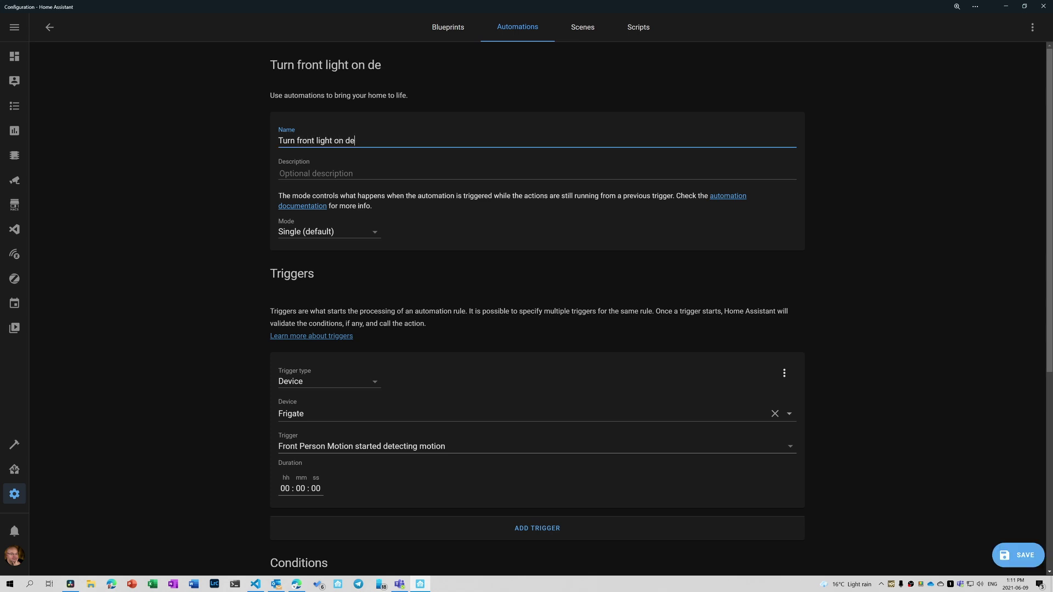
type("tected motion")
- Add a Sun condition to the automation with before set to Sunrise and after set to Sunset
scroll(353, 254, "down", 3)
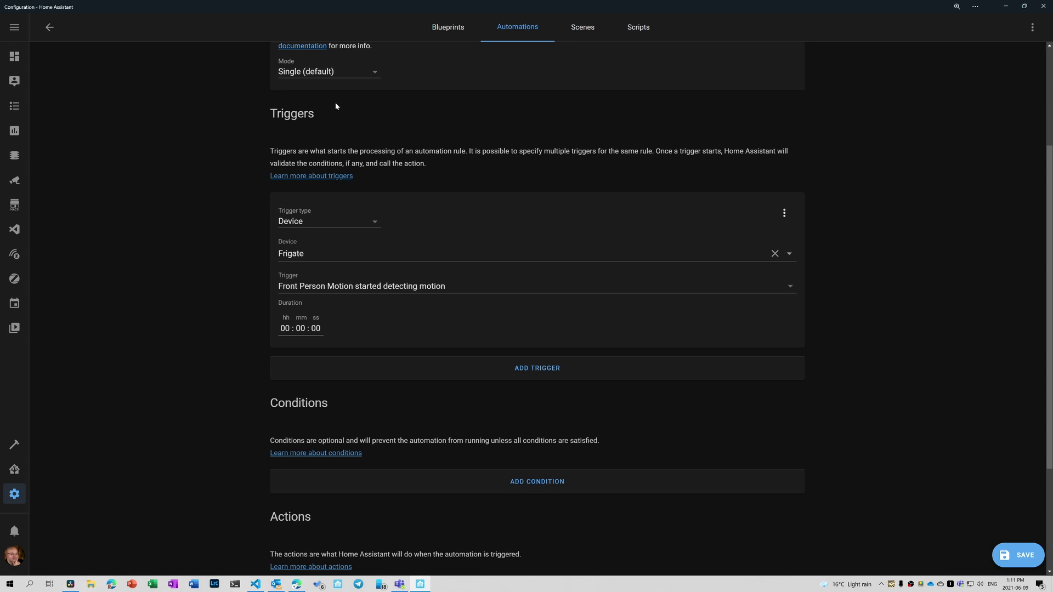
scroll(416, 403, "down", 3)
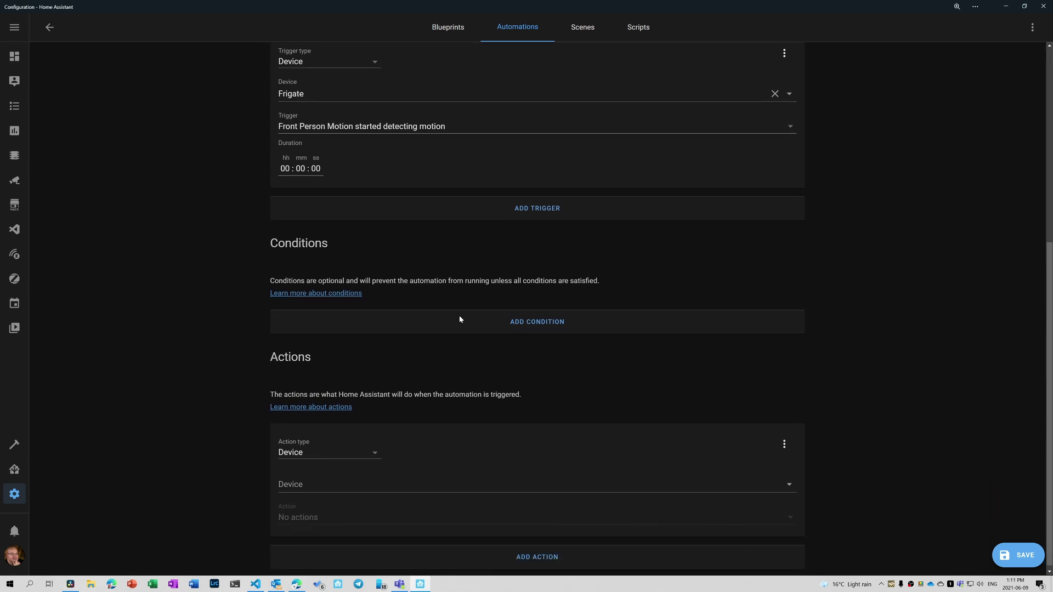
left_click(551, 321)
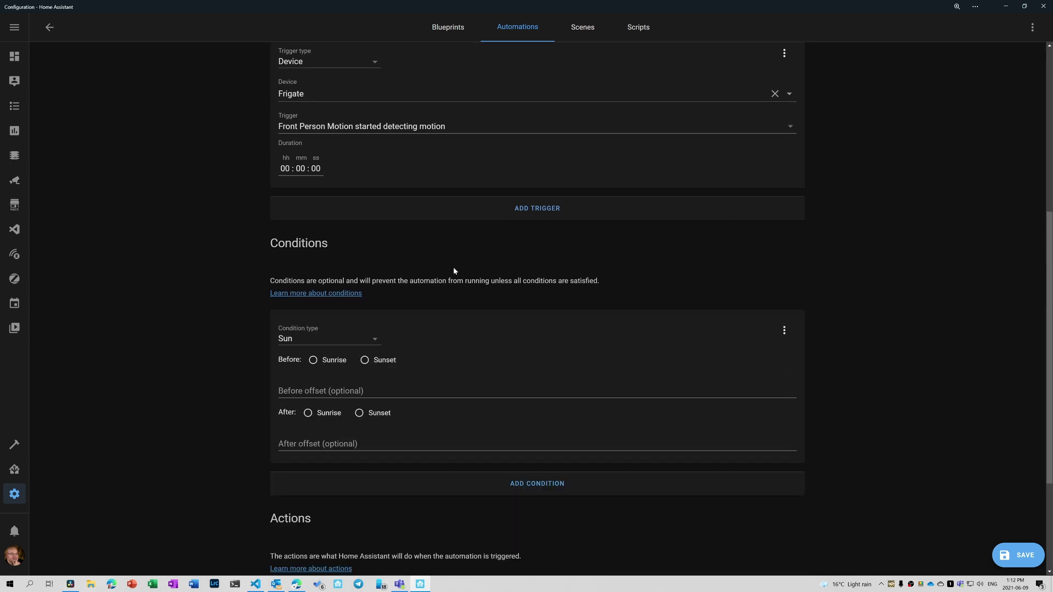
left_click(313, 361)
left_click(358, 412)
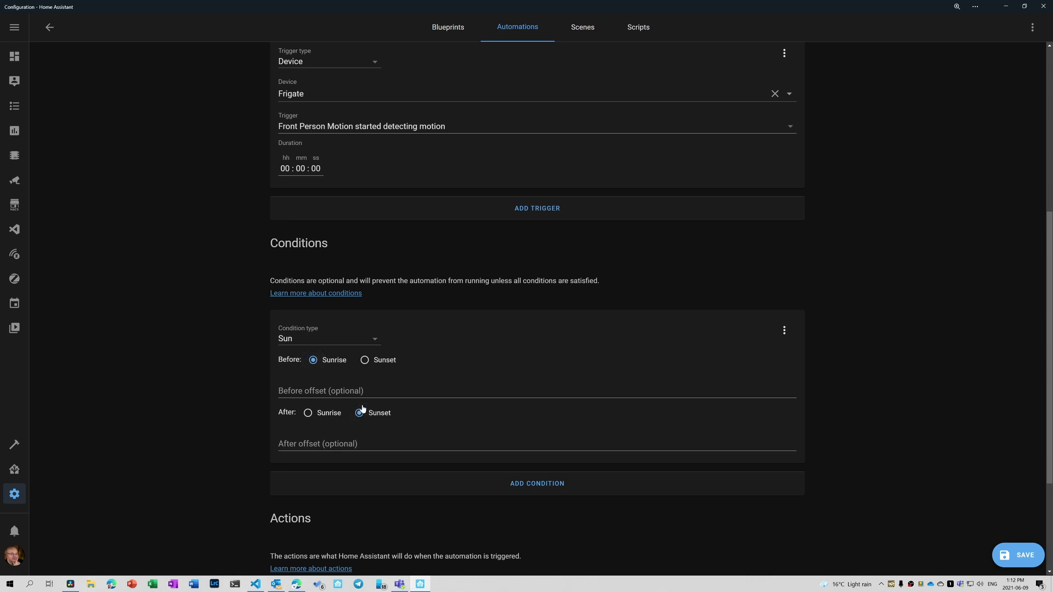
- Change the condition type to State, with entity sun.sun and state below_horizont
left_click(332, 344)
left_click(342, 437)
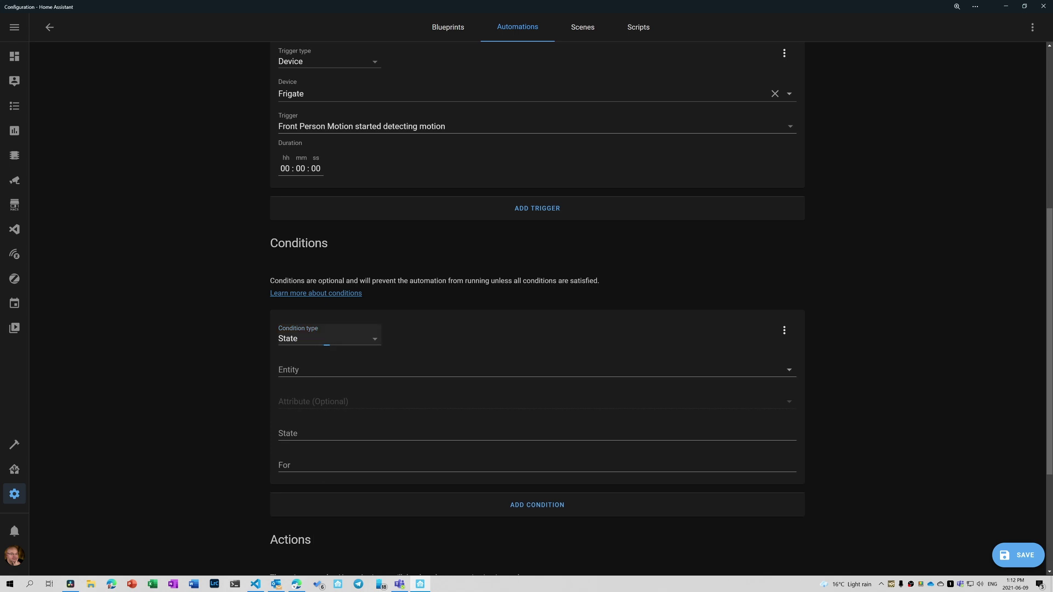
left_click(335, 370)
type("sun")
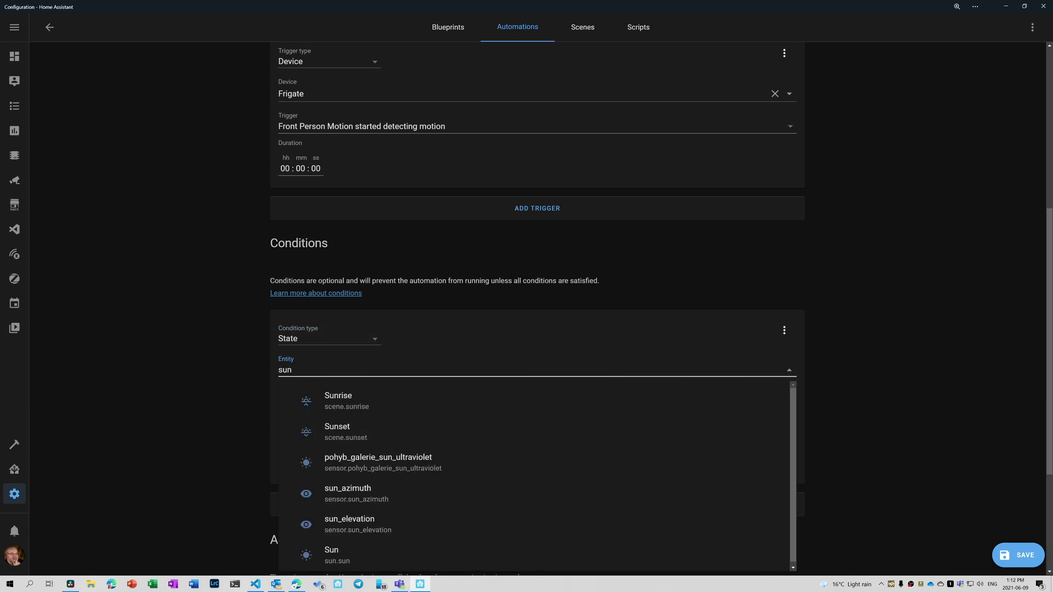
type(".su")
left_click(315, 399)
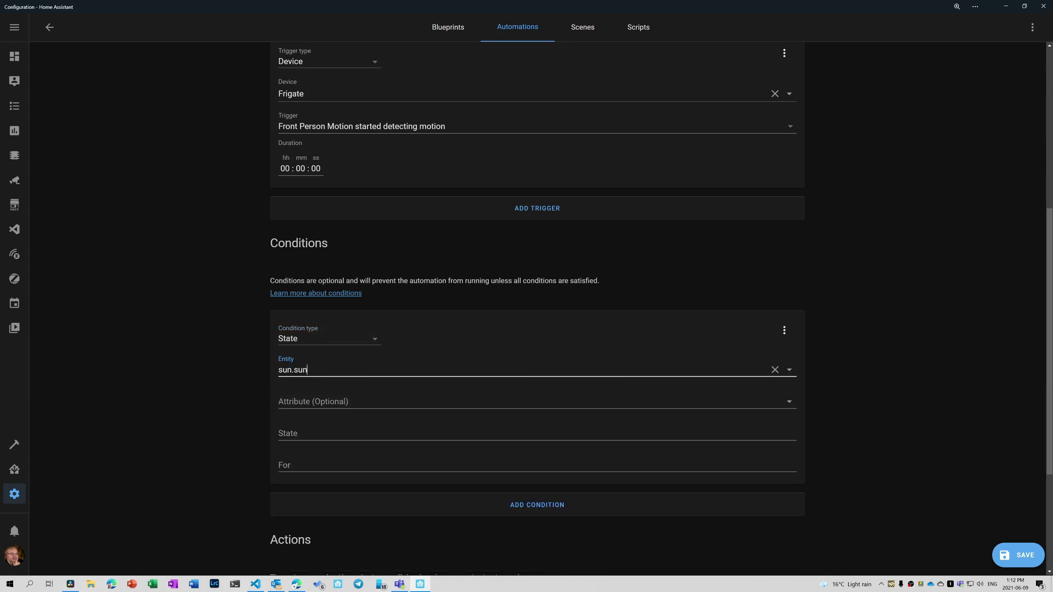
left_click(312, 433)
type("belo")
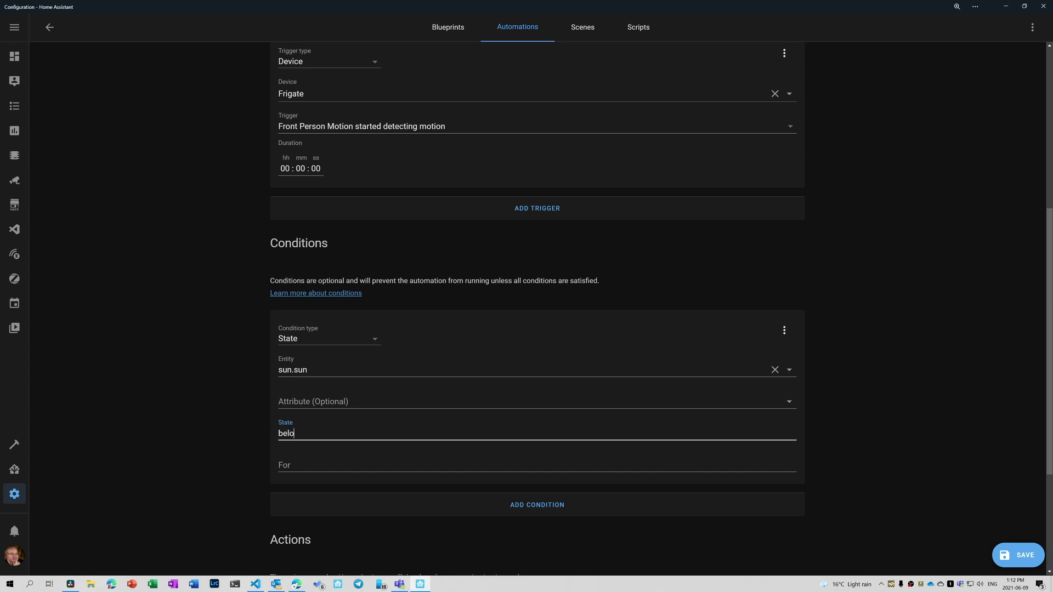
type("w_horizont")
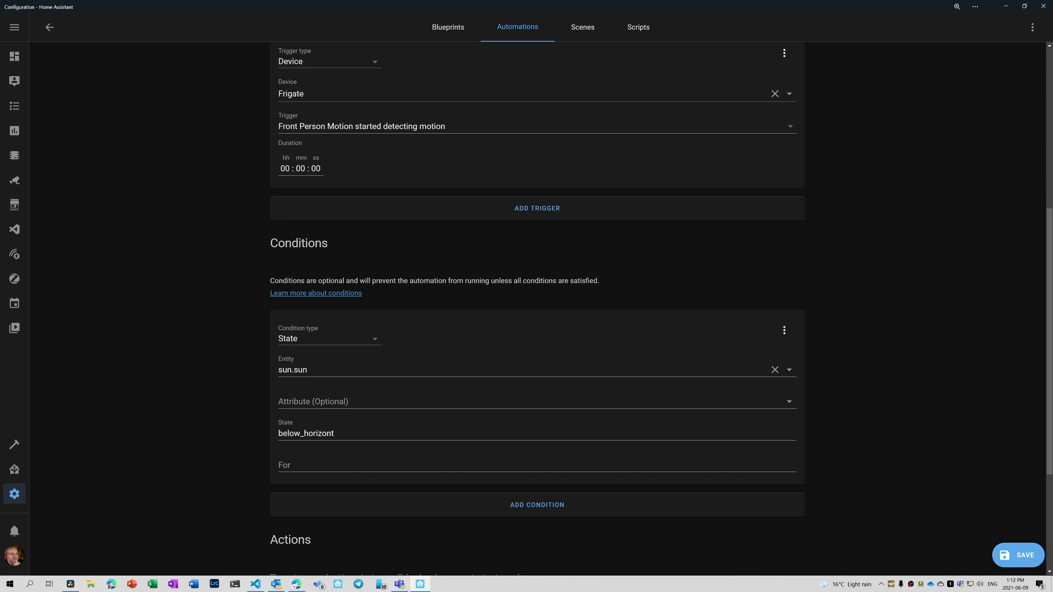
- Set the automation's action to call the service "Light: Turn on"
scroll(317, 435, "down", 3)
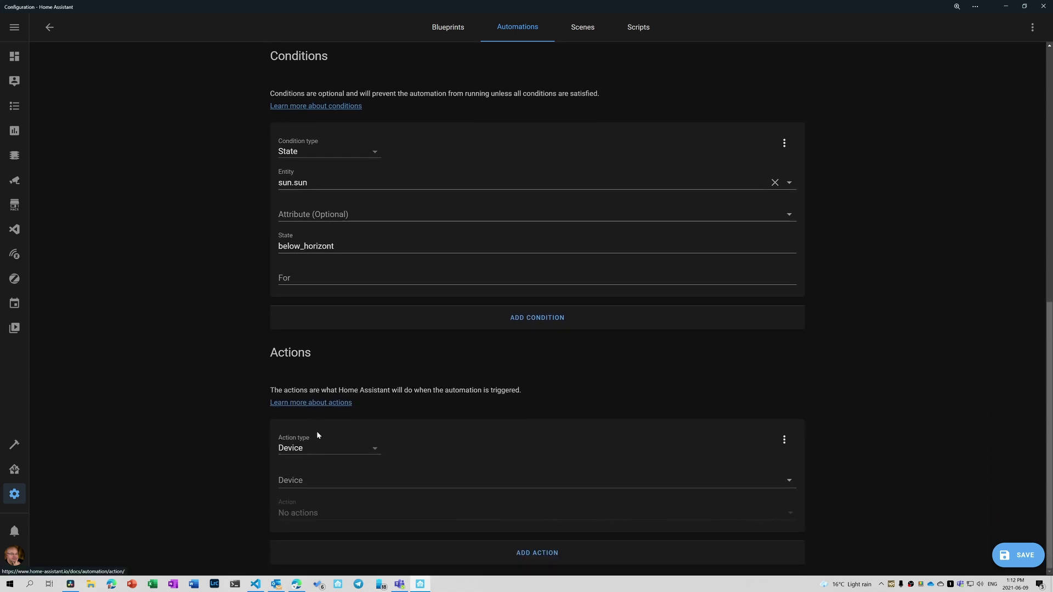
left_click(318, 445)
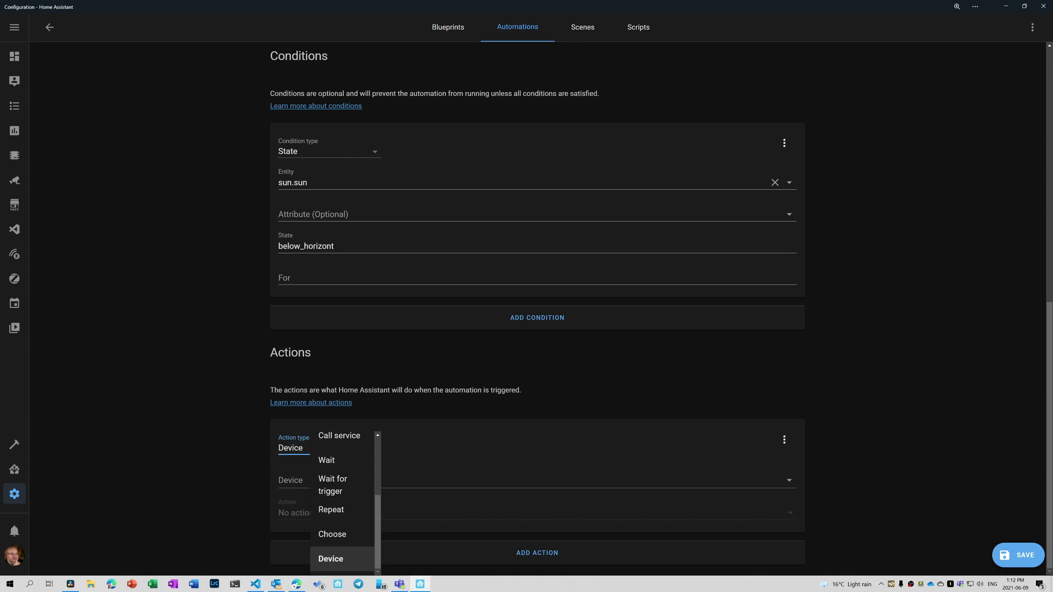
left_click(322, 438)
left_click(307, 495)
type("light")
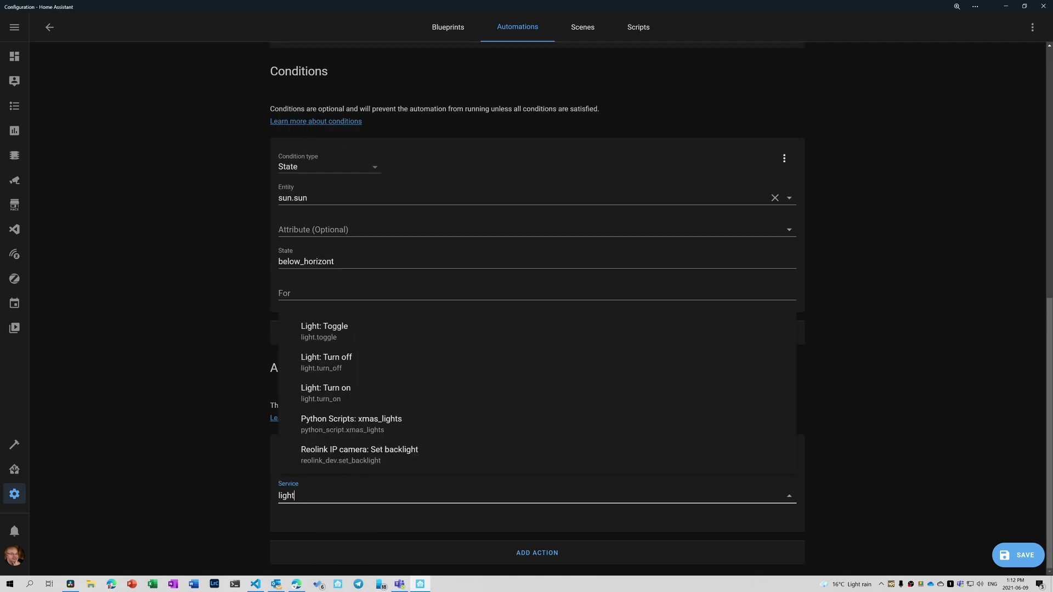
left_click(364, 393)
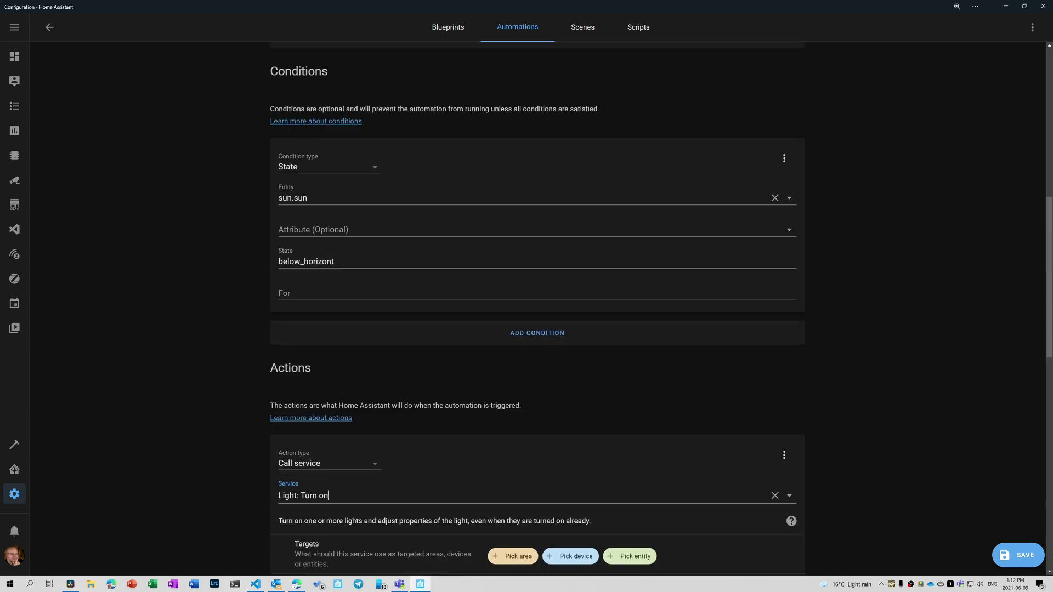
- Target the Venku light entity in the turn-on action and save the automation
scroll(662, 448, "down", 5)
left_click(625, 239)
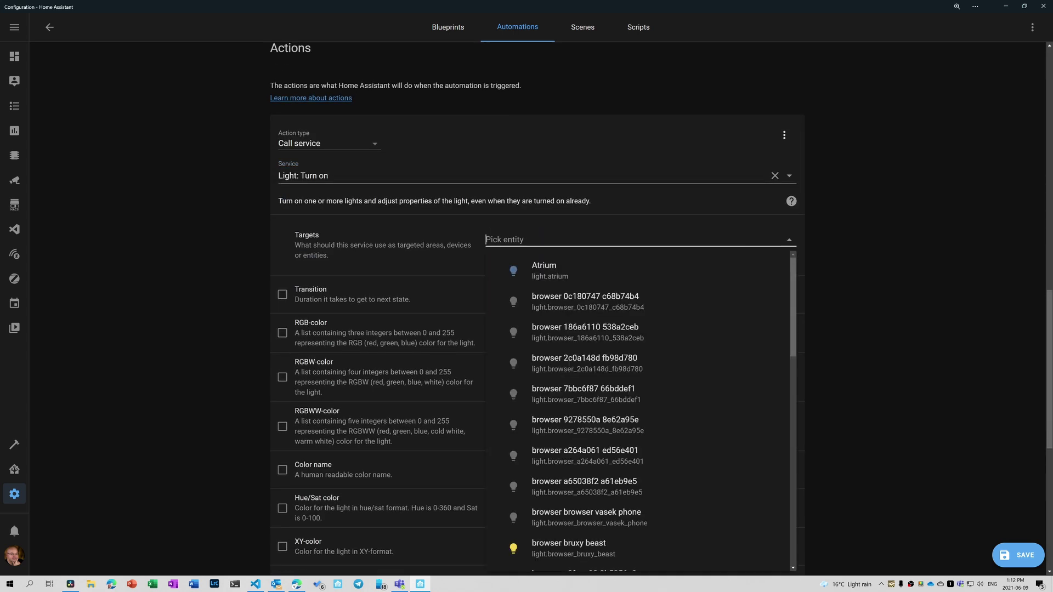
type("ven")
left_click(575, 277)
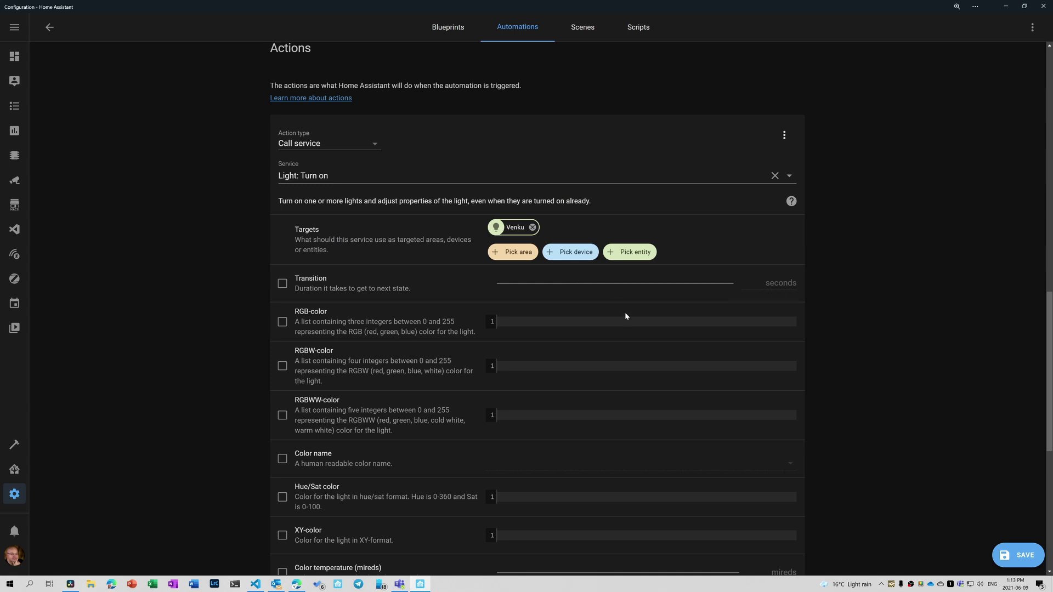
scroll(458, 348, "down", 7)
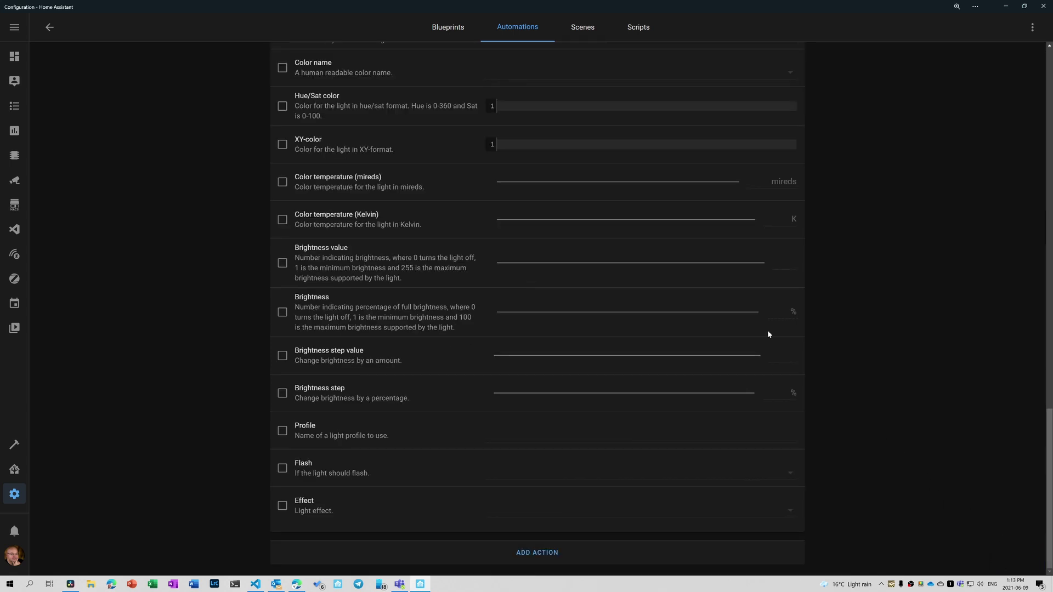
scroll(523, 207, "up", 20)
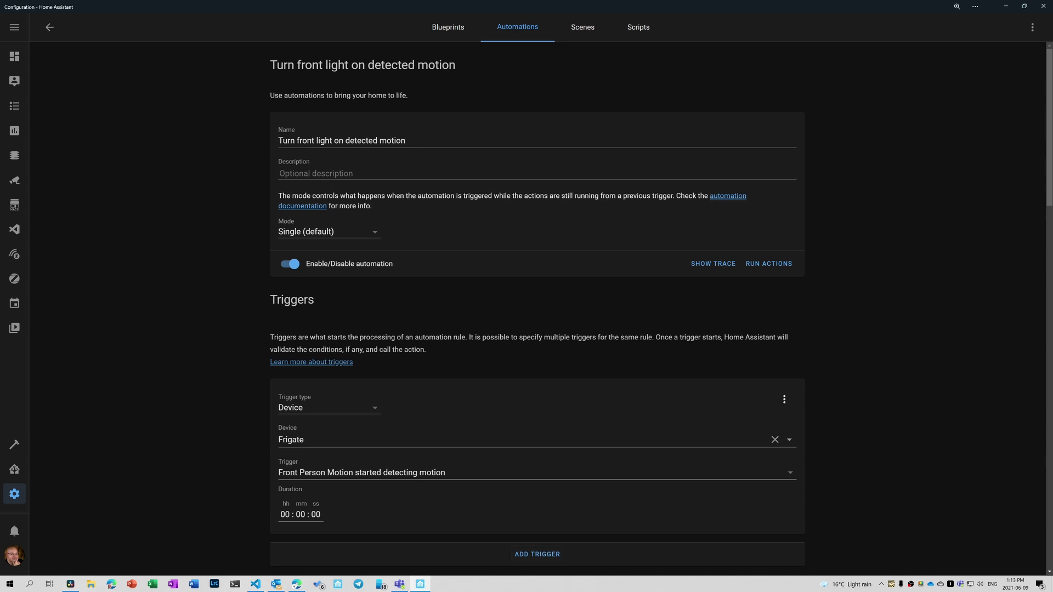
- Duplicate the automation and rename the copy "Turn front light off detected motion"
left_click(1032, 28)
left_click(1000, 106)
left_click_drag(448, 141, 405, 141)
key("BackSpace")
double_click(338, 140)
type("off")
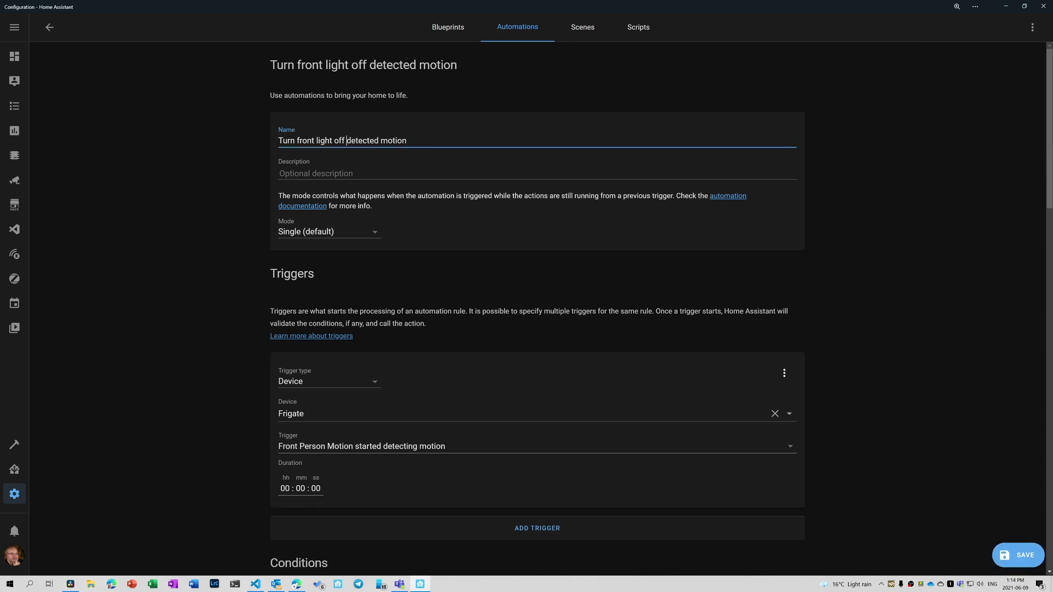
- Set the copy's trigger to "Front Person Motion stopped detecting motion"
scroll(330, 288, "down", 3)
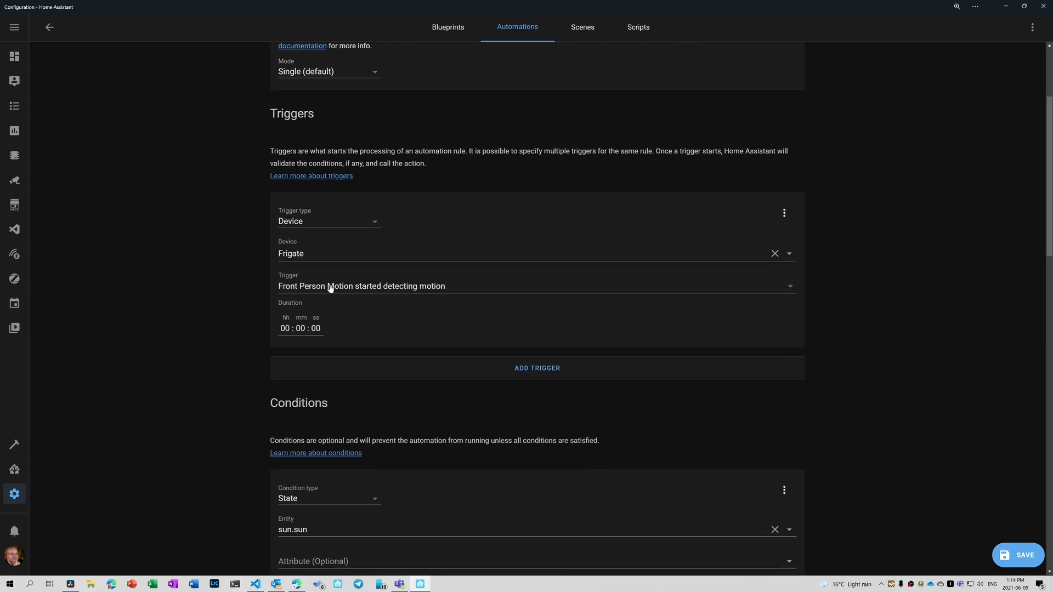
left_click(330, 286)
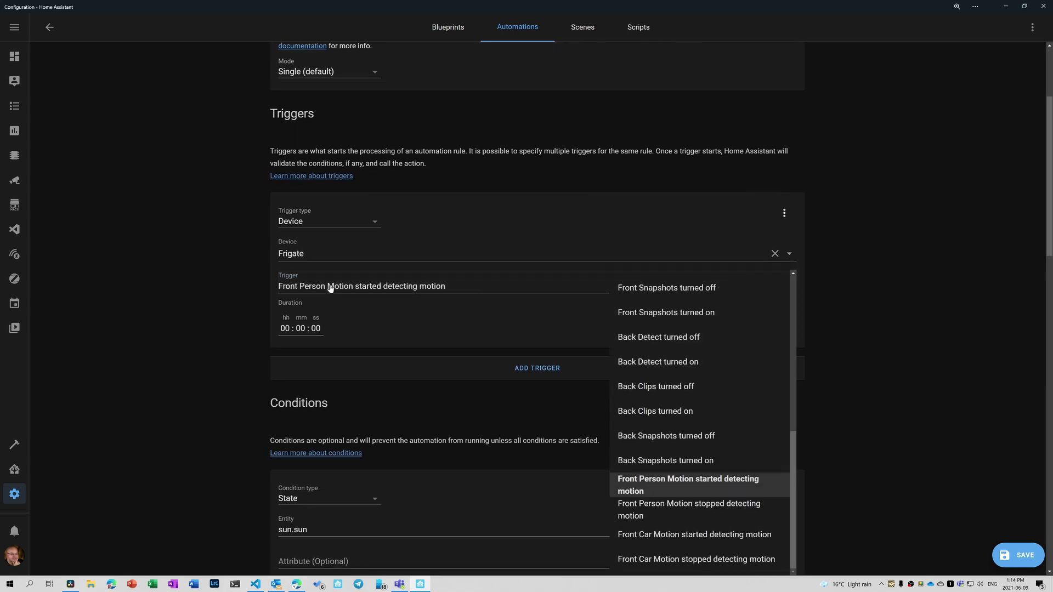
left_click(704, 508)
- Change the action's service to "Light: Turn off", save the duplicated automation and leave the editor
scroll(805, 450, "down", 6)
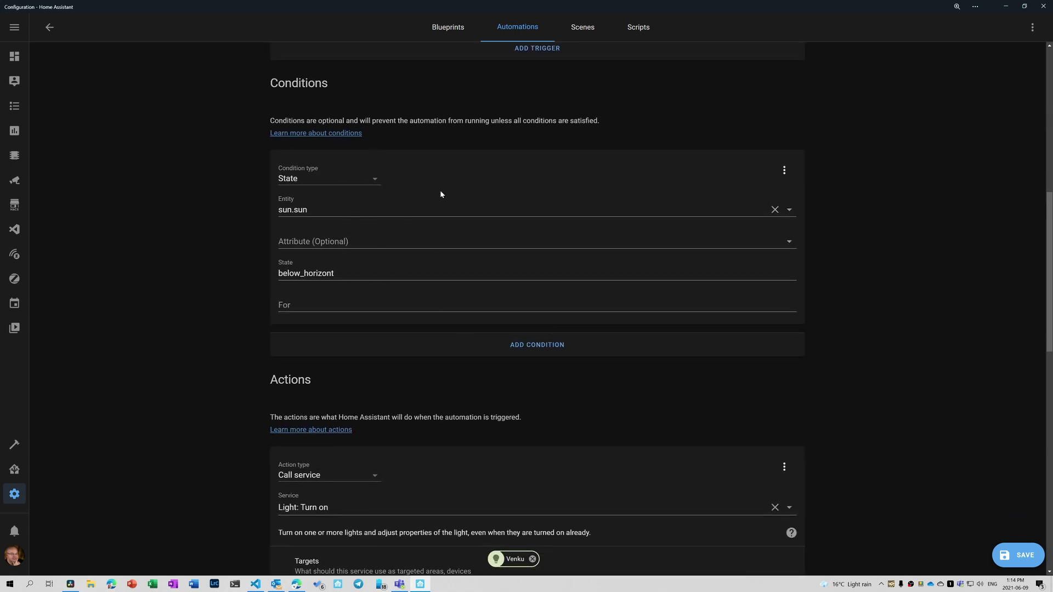
scroll(452, 194, "down", 4)
left_click(537, 267)
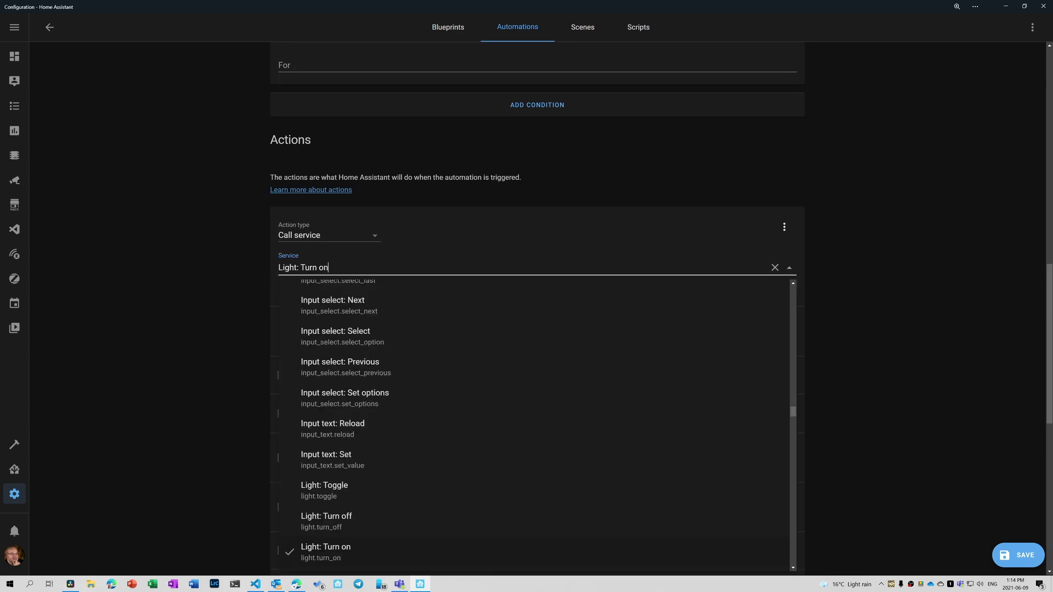
left_click(349, 517)
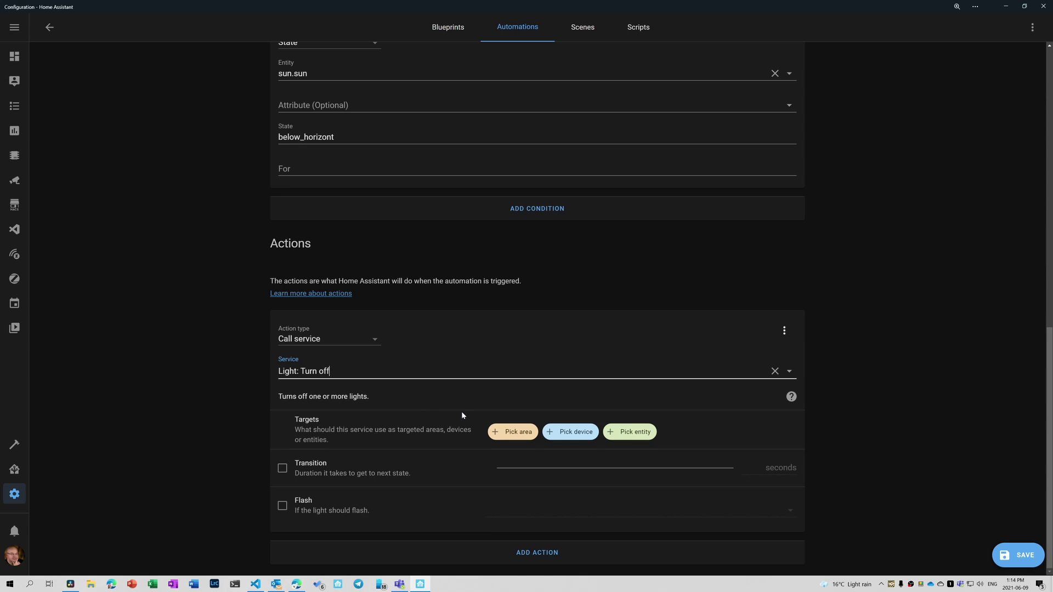
left_click(1012, 546)
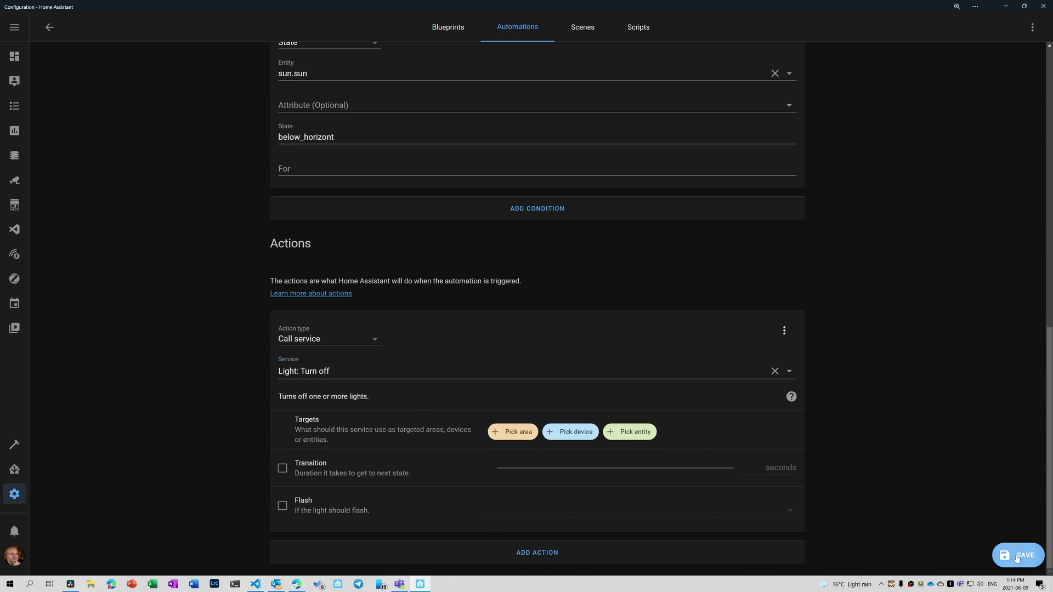
left_click(47, 26)
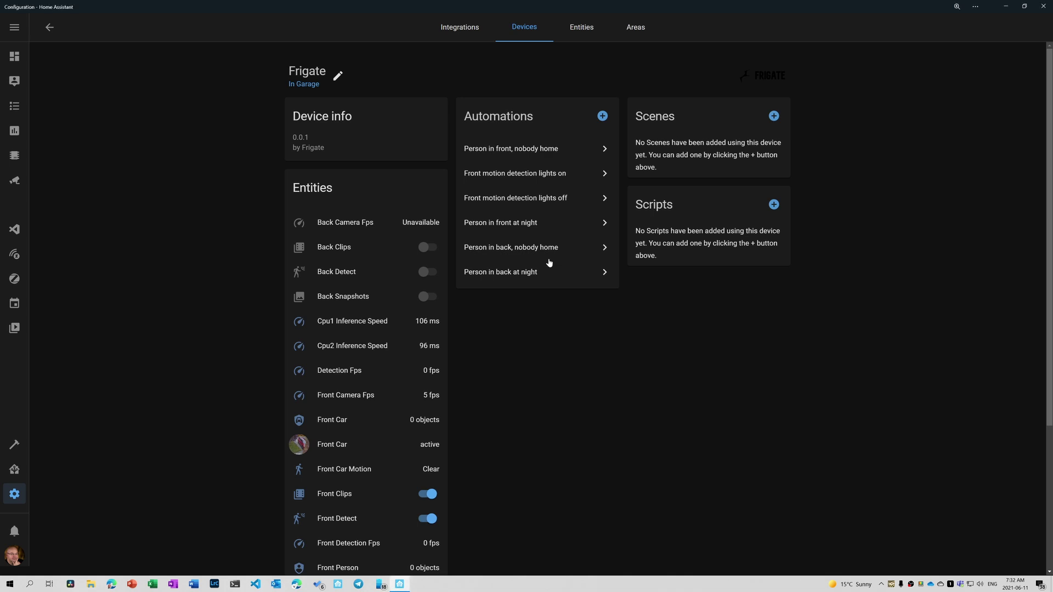
- Open the "Person in front, nobody home" automation and review its trigger, conditions and actions
left_click(543, 151)
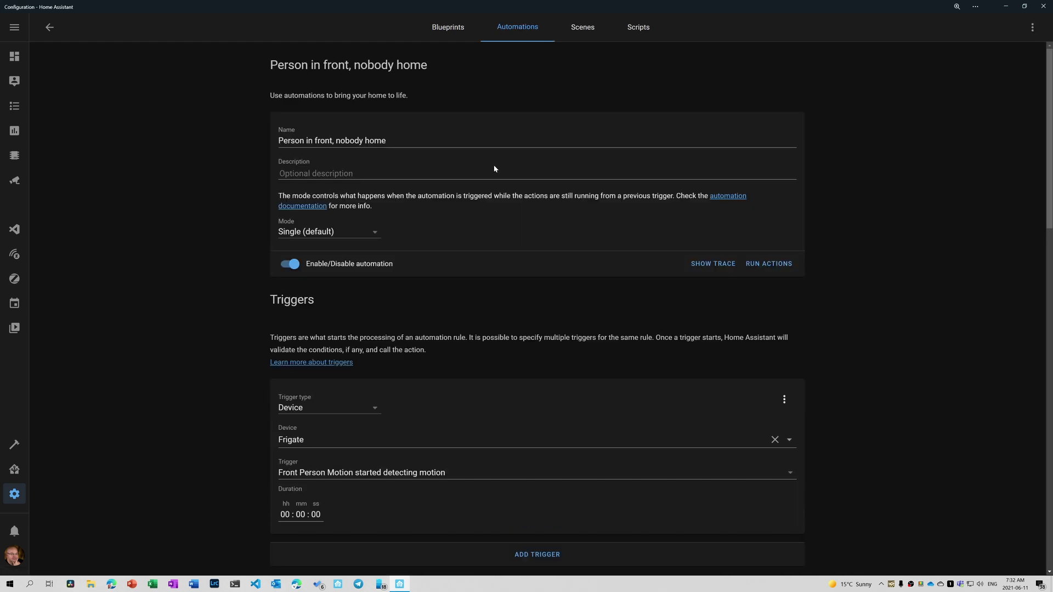
scroll(466, 291, "down", 3)
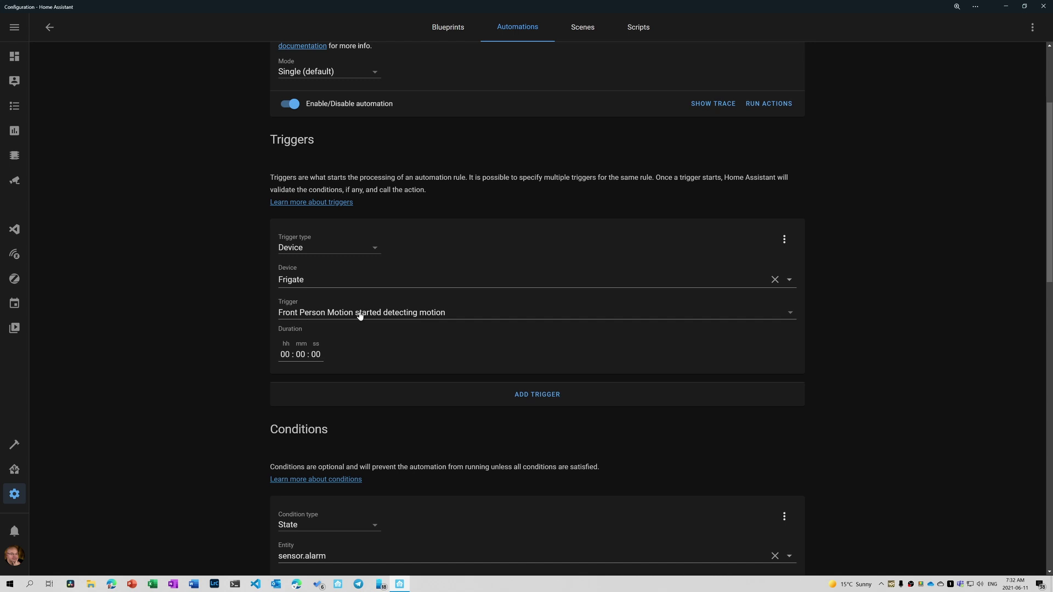
scroll(387, 316, "down", 6)
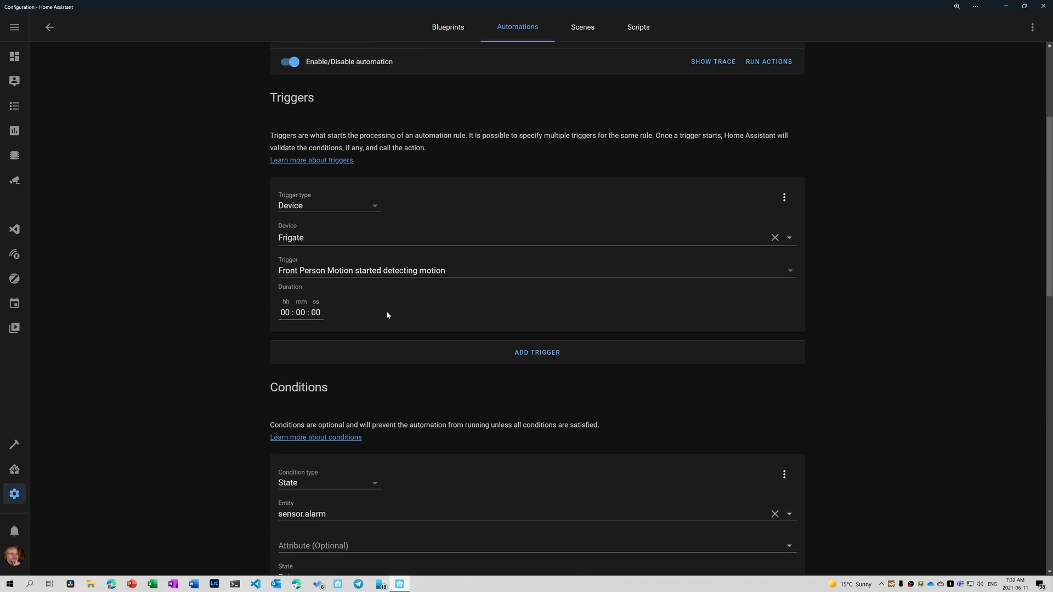
scroll(388, 318, "down", 2)
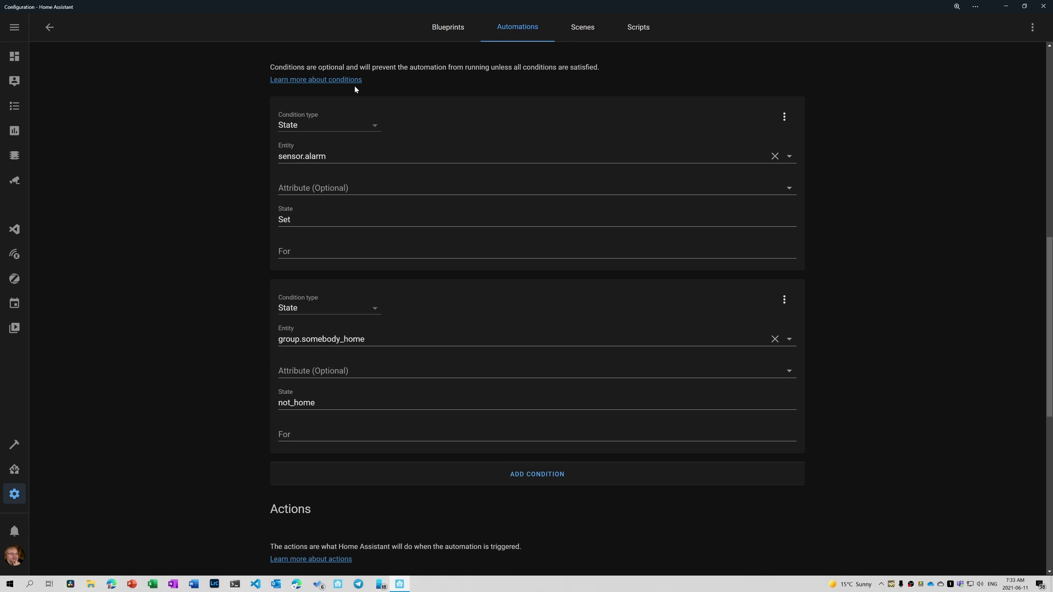
scroll(366, 196, "down", 3)
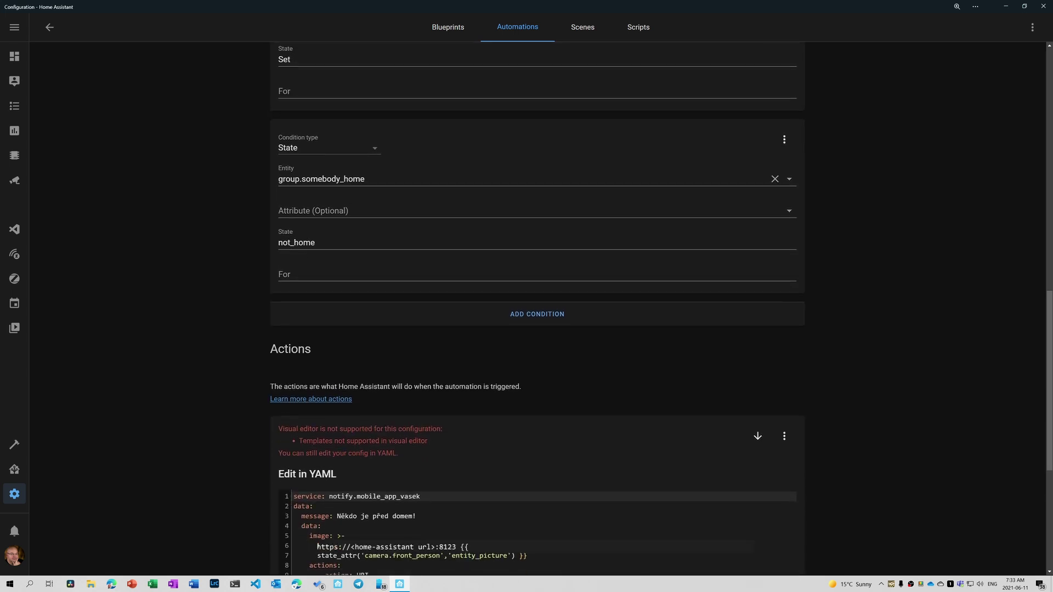
scroll(537, 307, "down", 5)
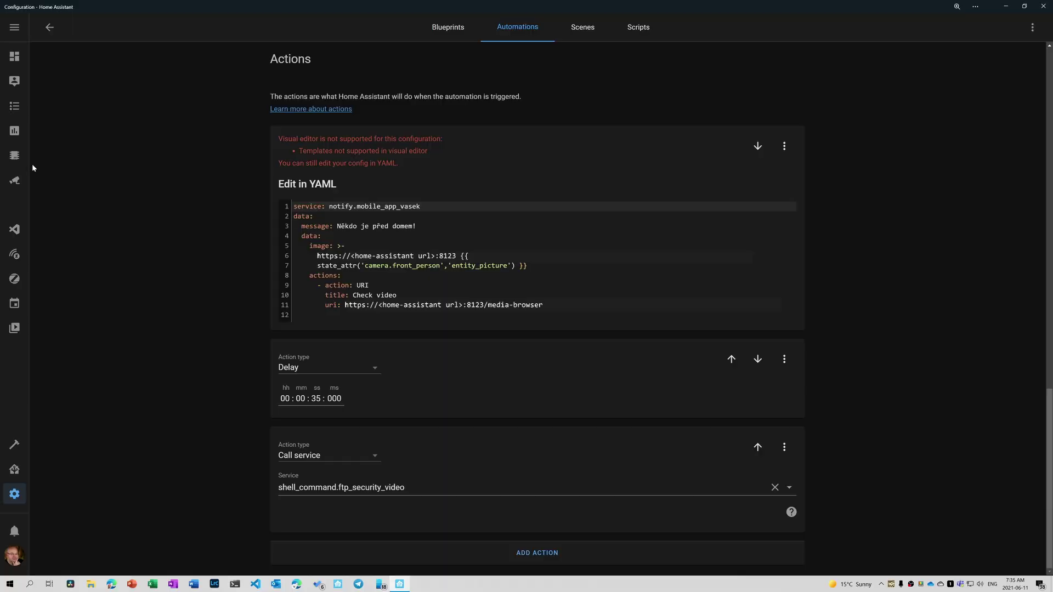
- Open the front camera's events in Frigate and view the clip of the latest car event
left_click(15, 182)
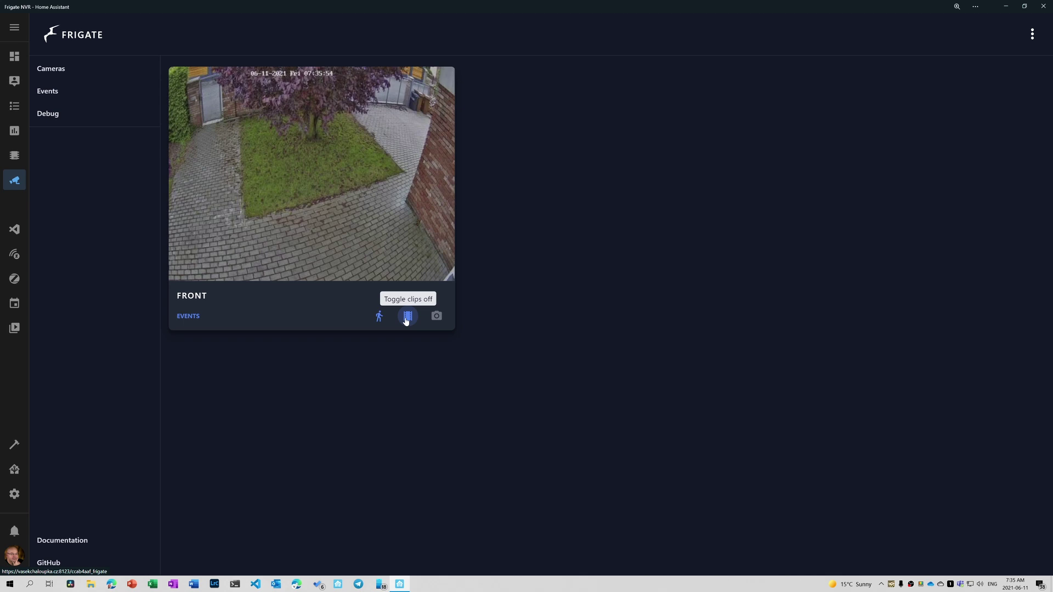
left_click(191, 316)
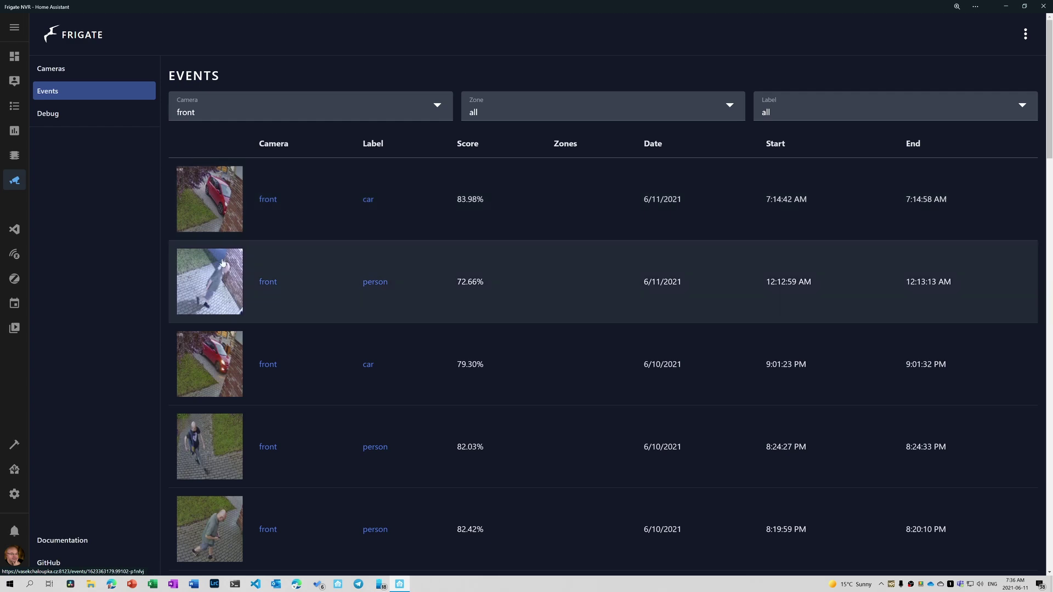
left_click(230, 213)
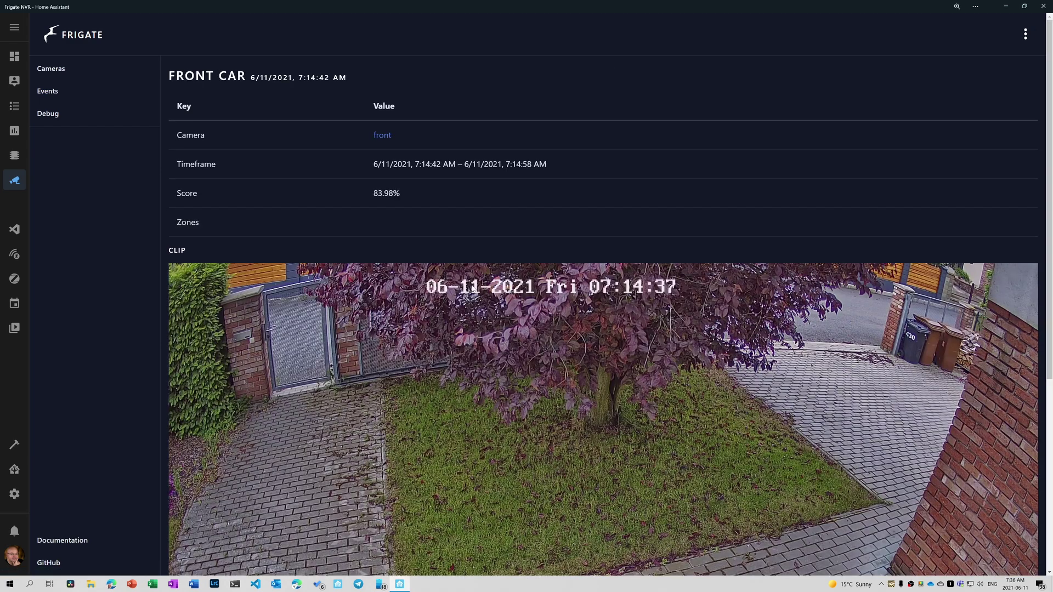
scroll(503, 292, "down", 5)
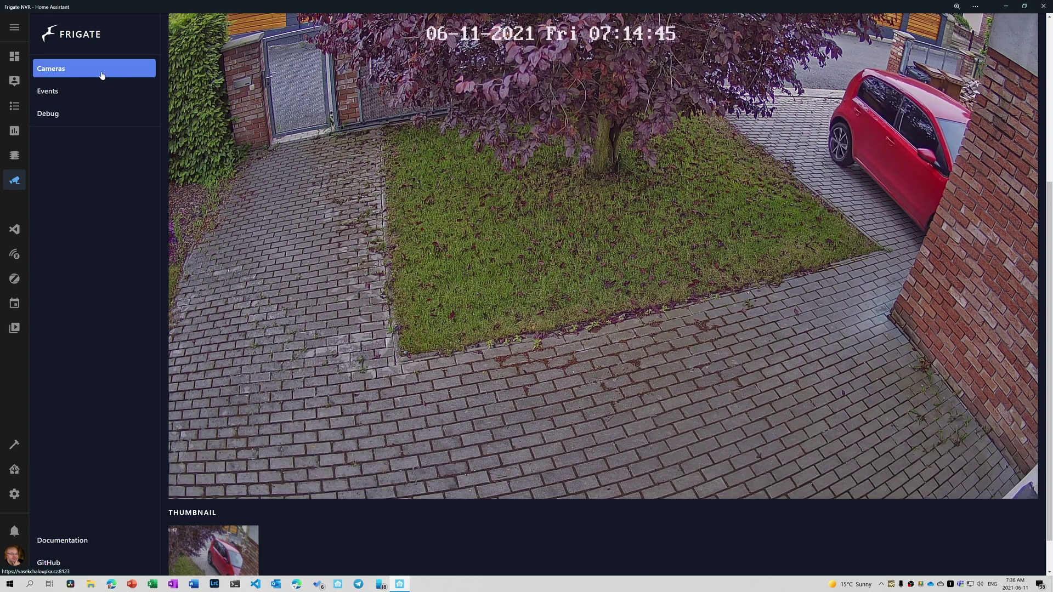
- Browse to Frigate's Clips library among the media sources
left_click(18, 328)
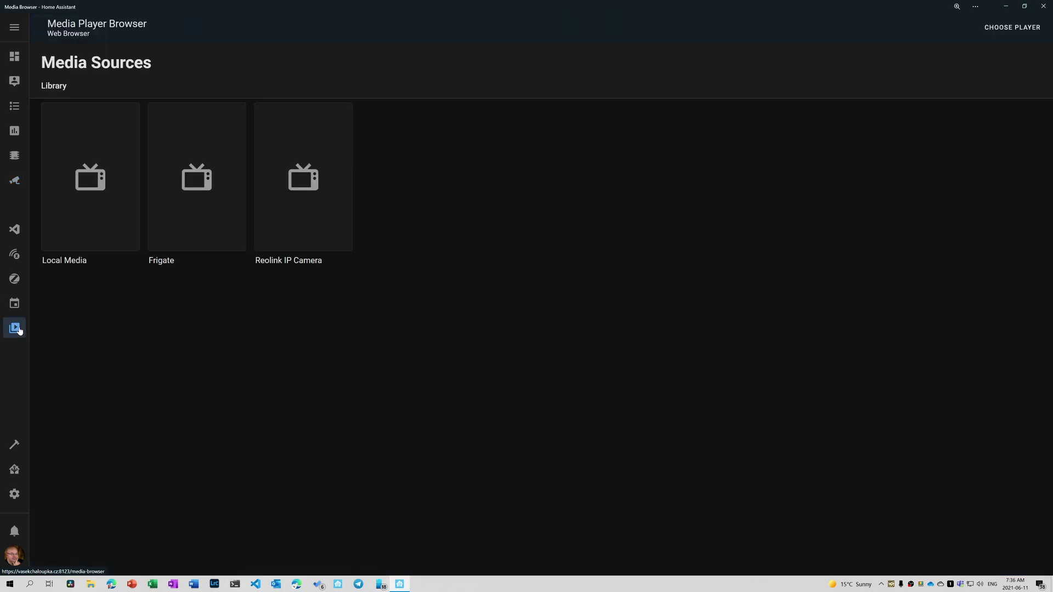
left_click(195, 181)
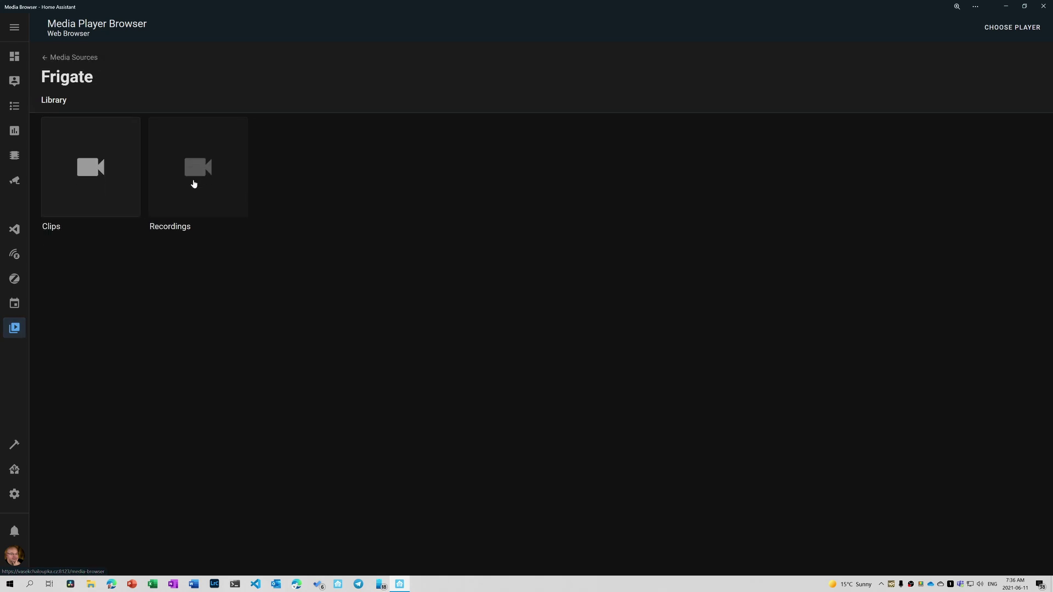
left_click(103, 185)
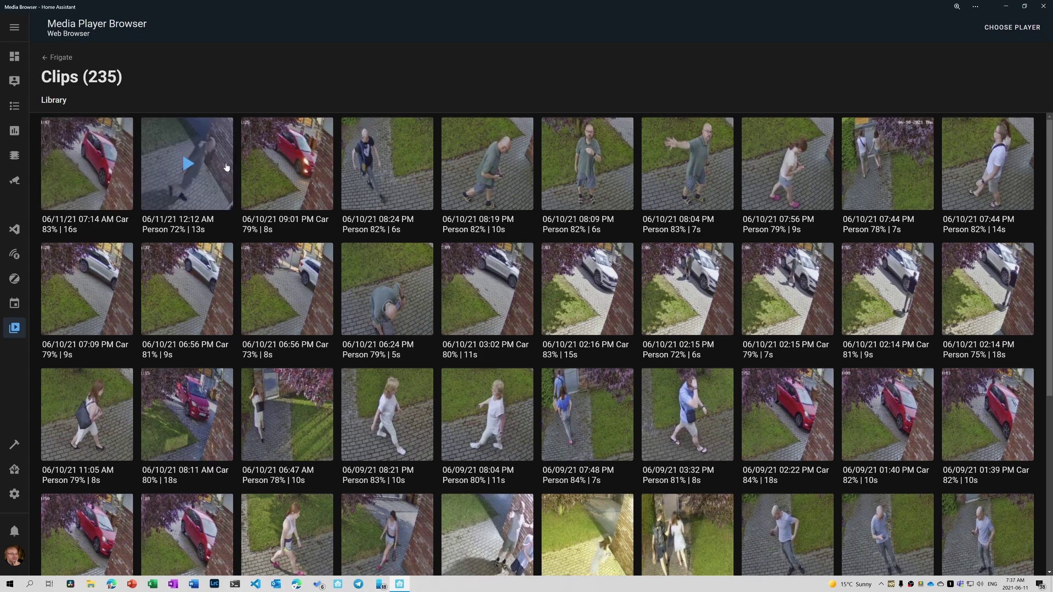
- Open a PuTTY SSH session to the Home Assistant server, change to the /media/ directory and list its contents
key("super+r")
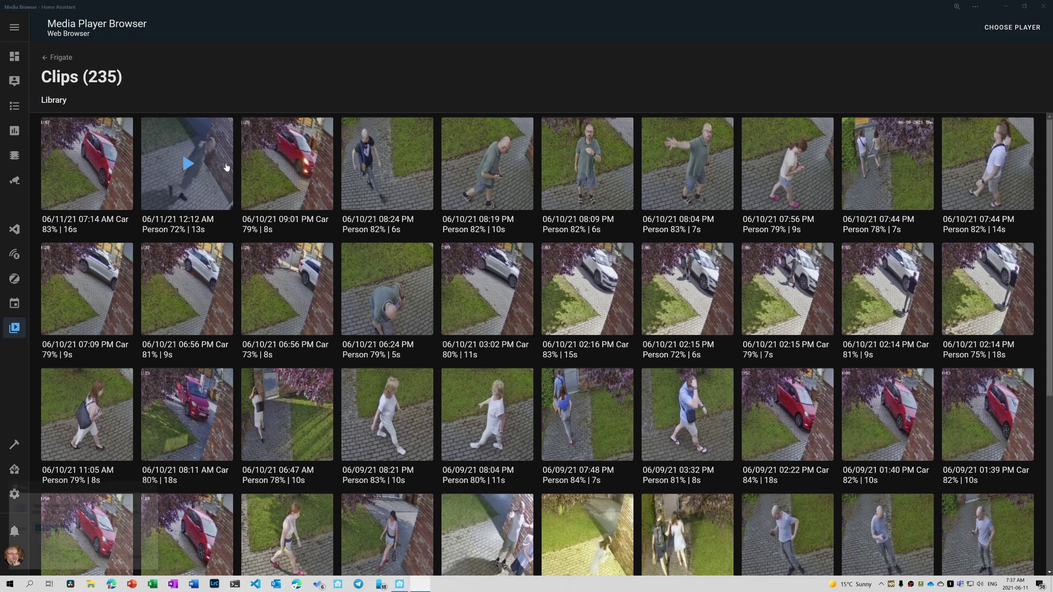
key("Return")
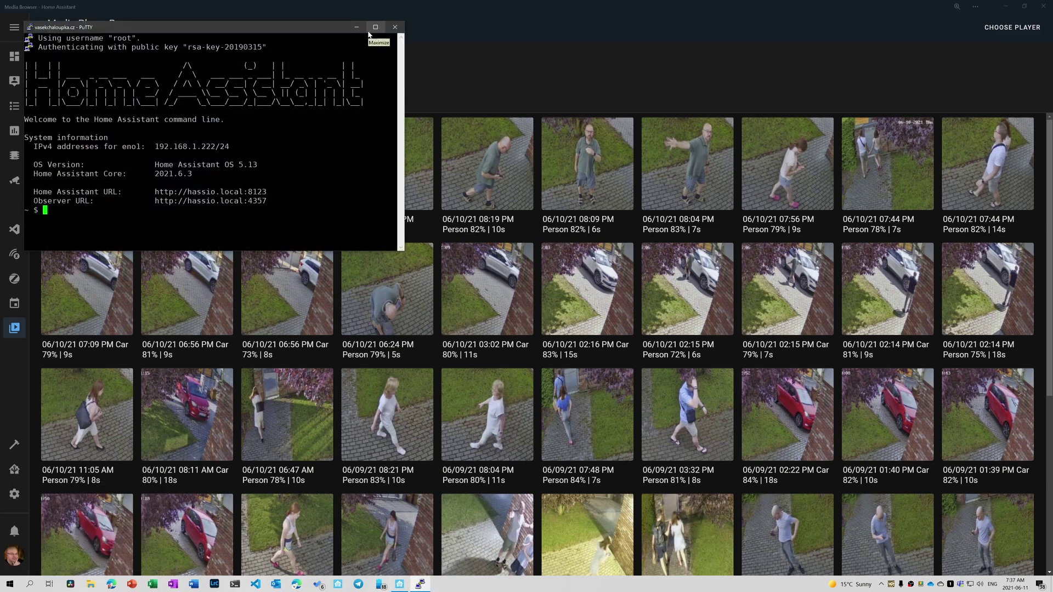
type("cd /media/")
key("Return")
type("ls")
key("Return")
- Change to the frigate/clips directory, list the recorded clip files, review the listing from its beginning and minimize the terminal
type("cd ")
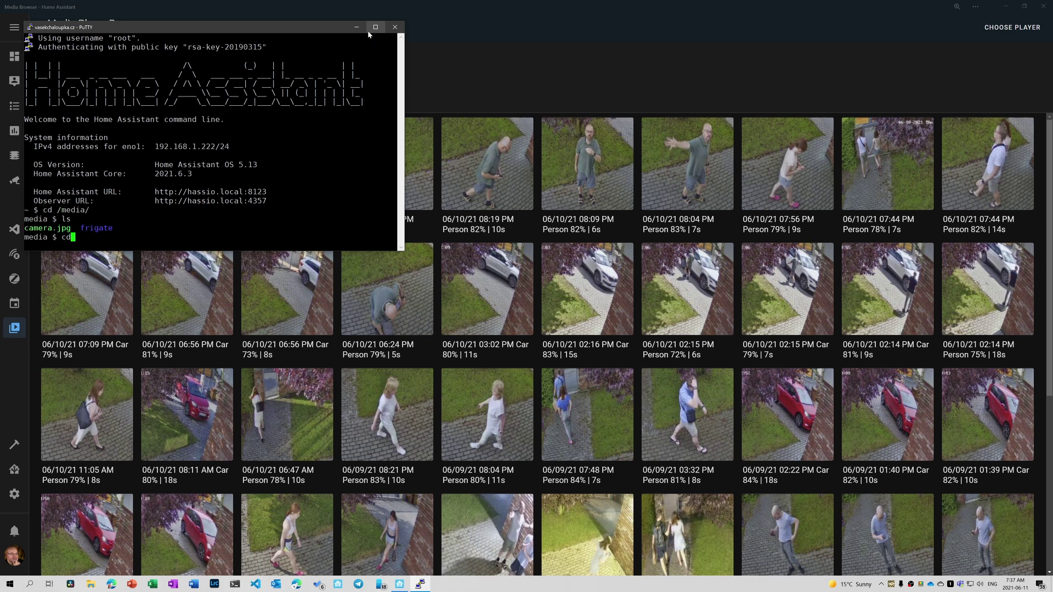
type("frigate/")
key("Return")
type("cd clips/")
key("Return")
type("ls")
key("Return")
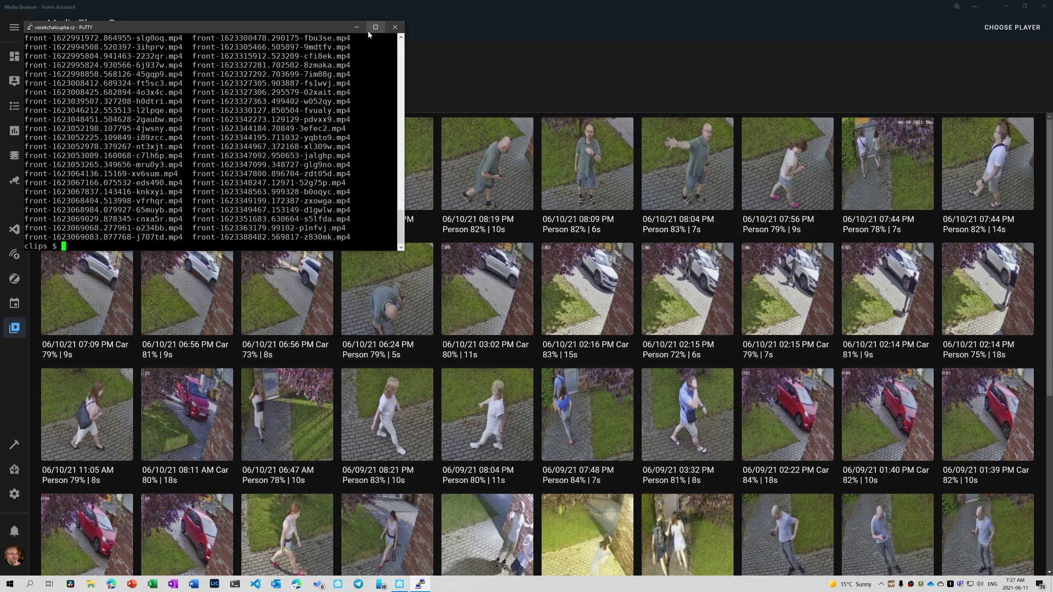
scroll(211, 140, "up", 15)
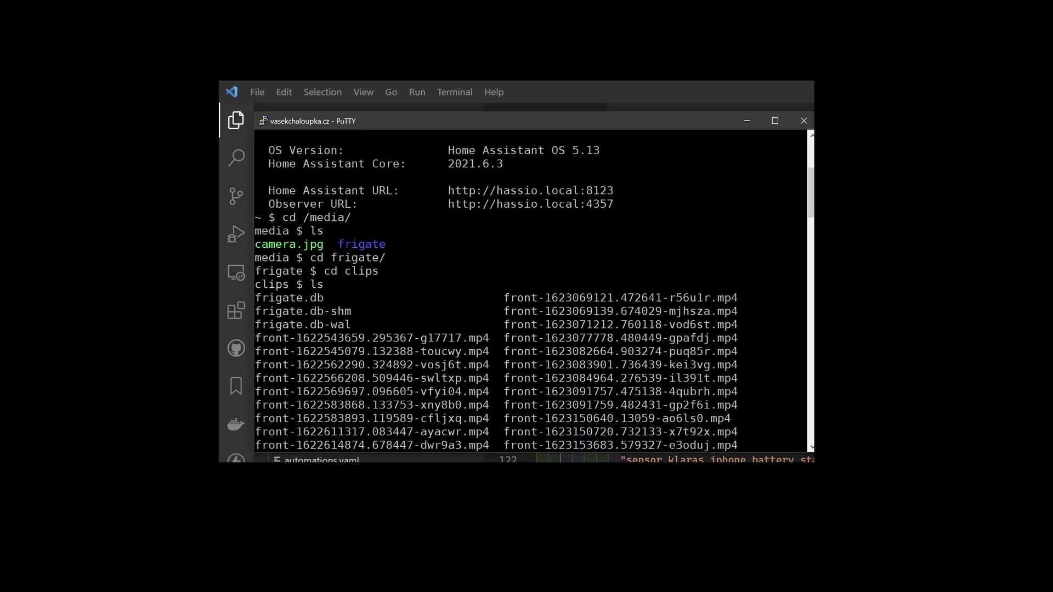
left_click(751, 125)
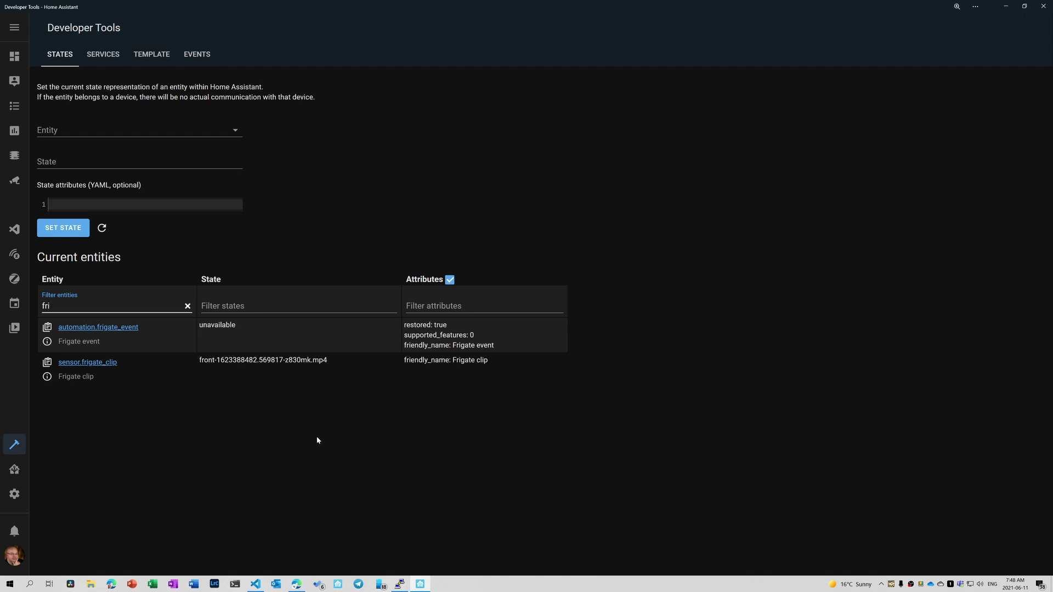
- Bring back the PuTTY clip listing and reposition it to compare the newest file name with the sensor.frigate_clip state
left_click(400, 584)
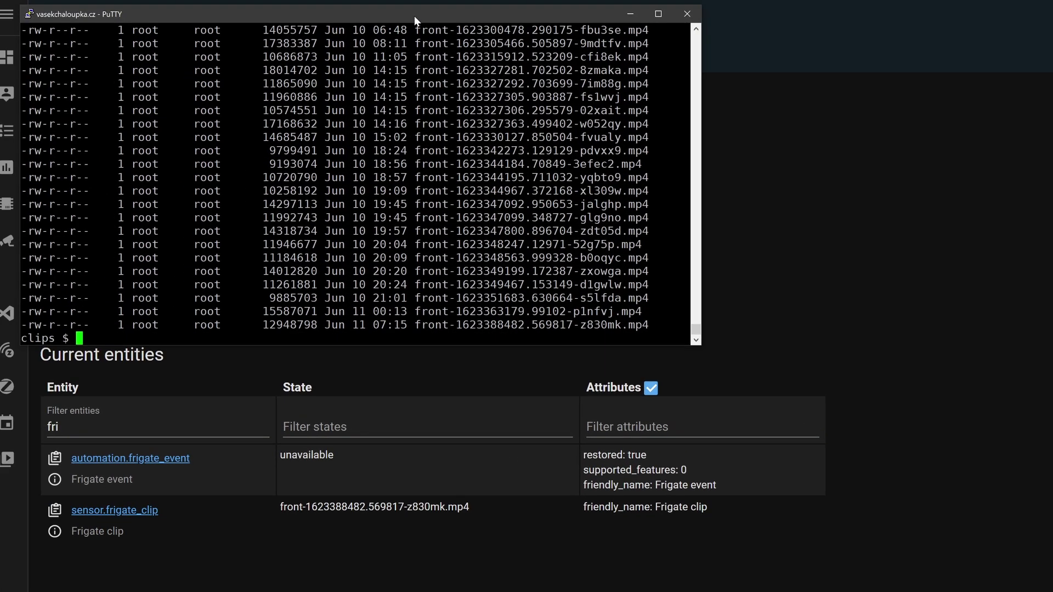
left_click_drag(414, 15, 266, 171)
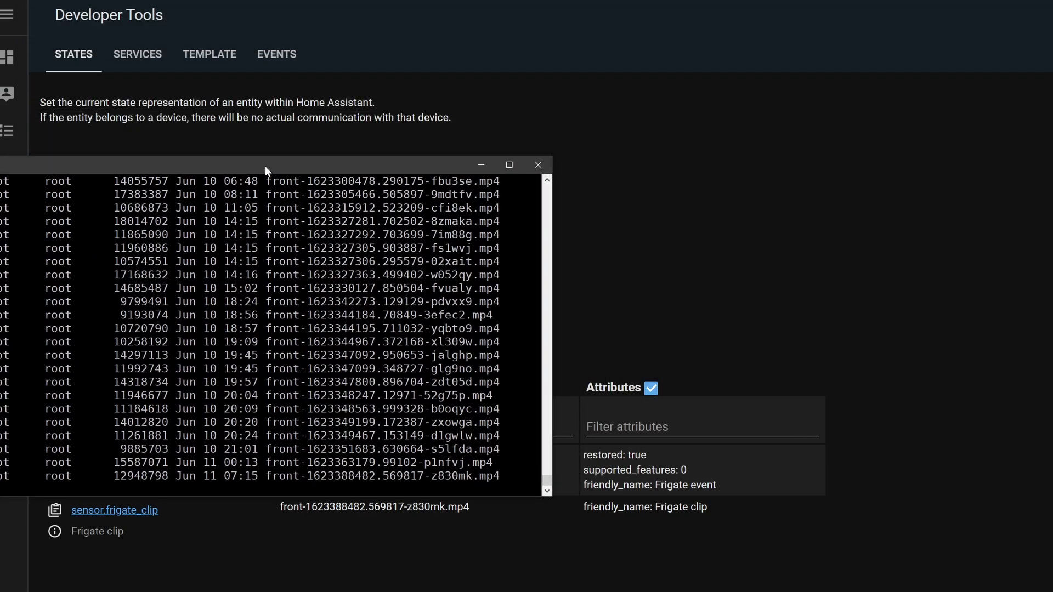
left_click_drag(265, 163, 571, 107)
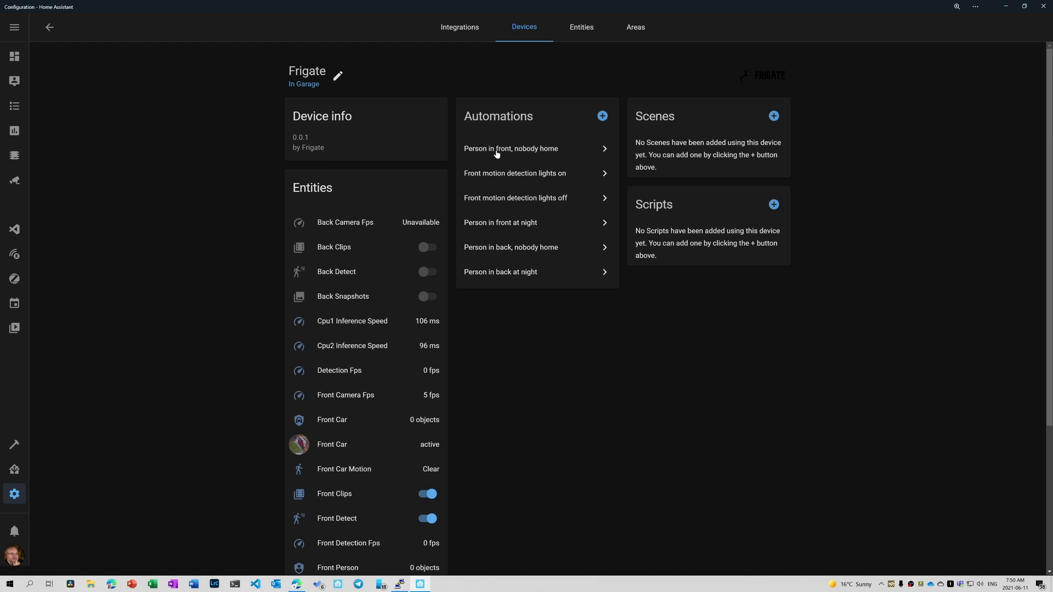
- Open the "Person in front at night" automation and review its trigger, time and alarm conditions, and actions
left_click(503, 225)
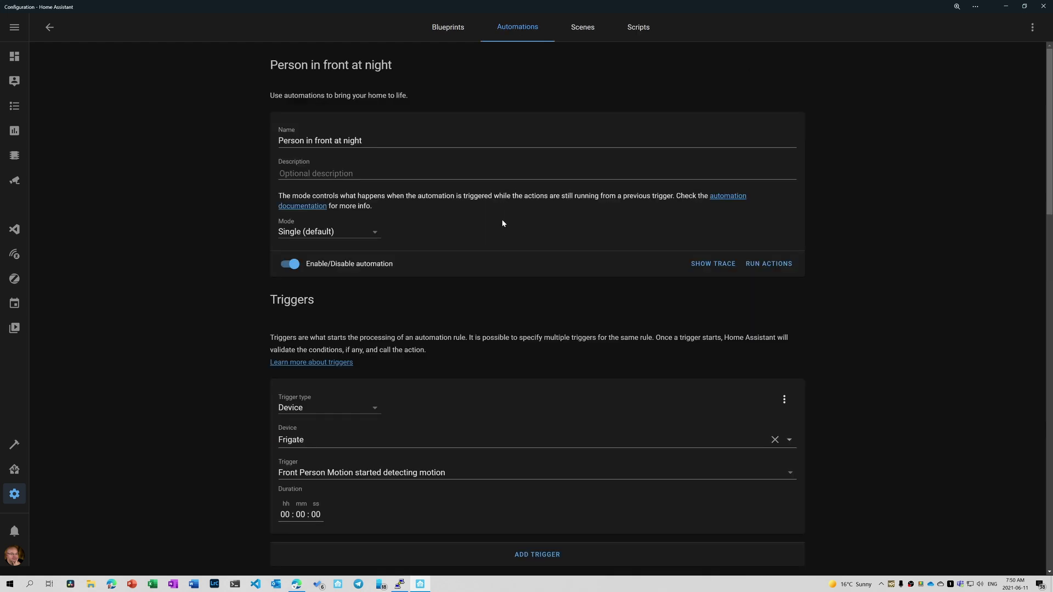
scroll(434, 222, "down", 3)
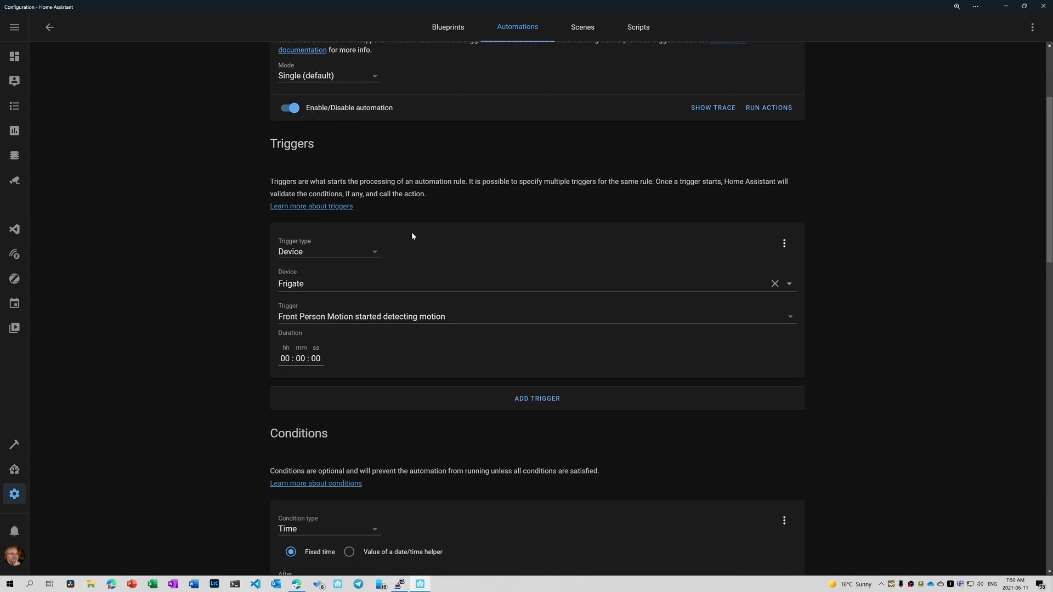
scroll(357, 309, "down", 4)
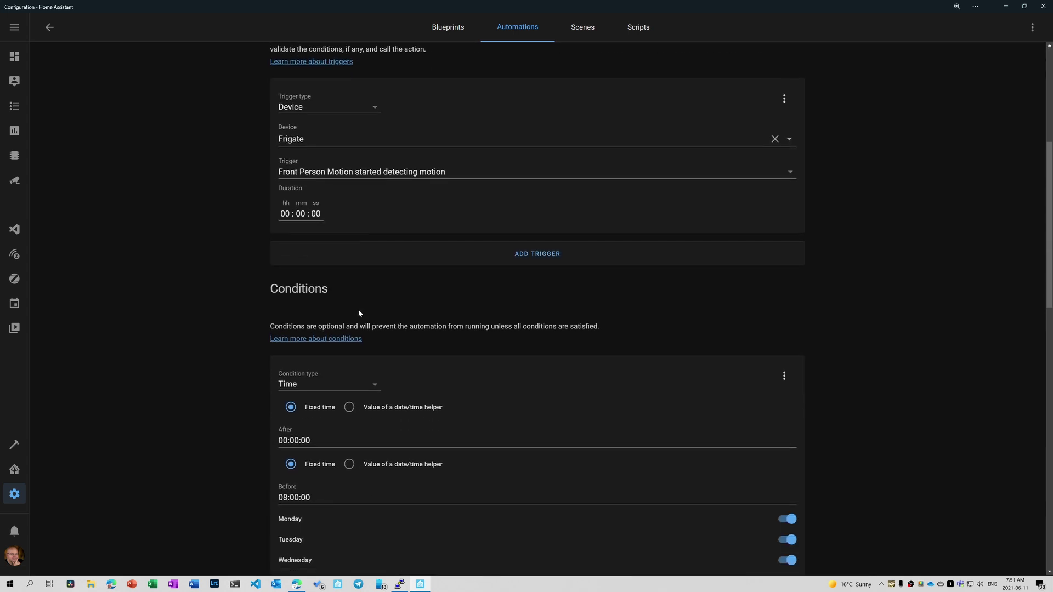
scroll(359, 313, "down", 3)
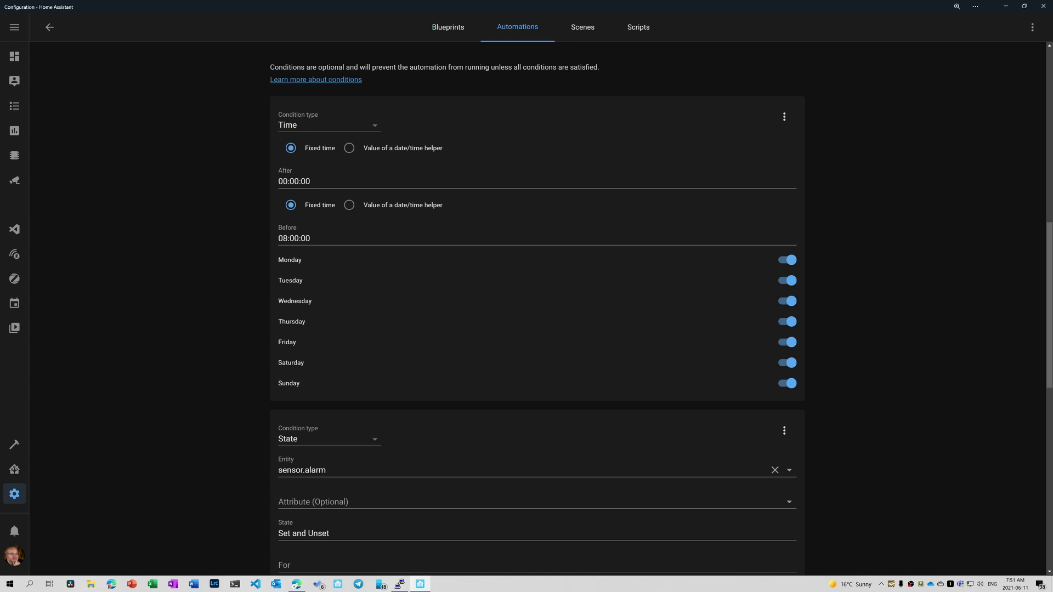
scroll(294, 239, "down", 4)
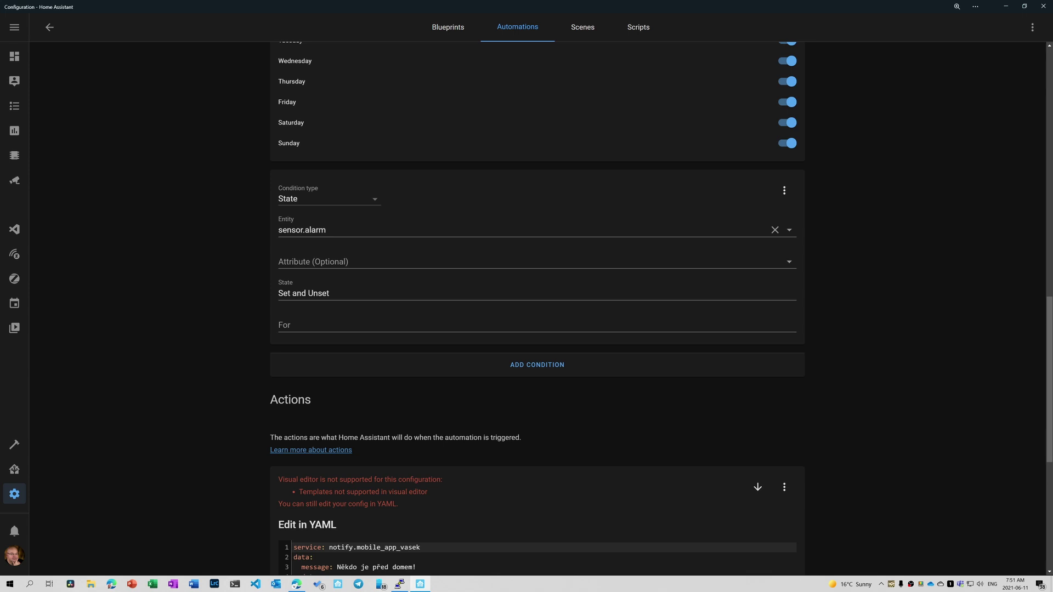
scroll(317, 276, "down", 5)
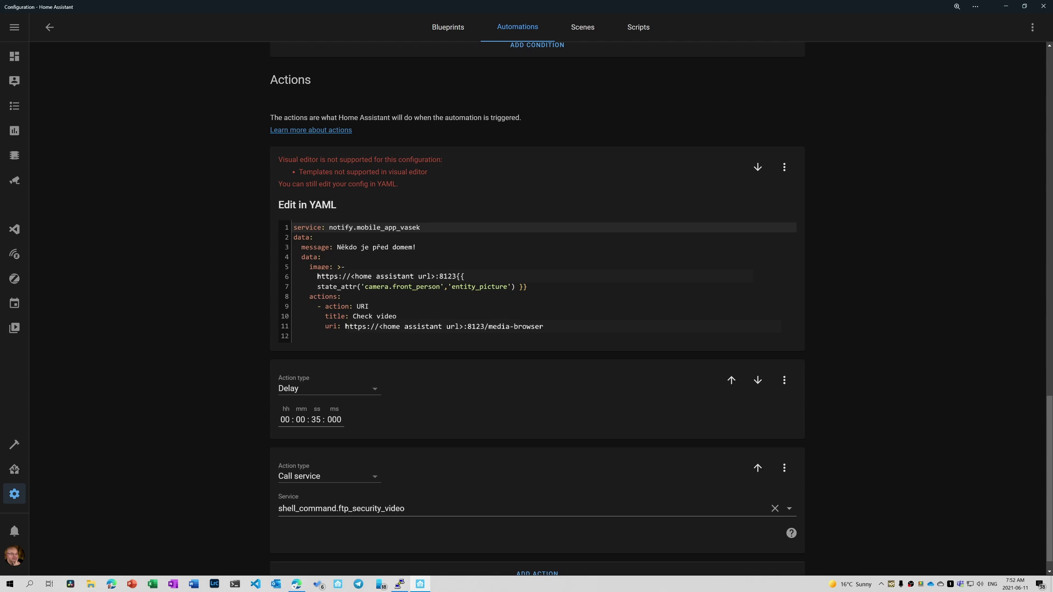
scroll(315, 417, "down", 1)
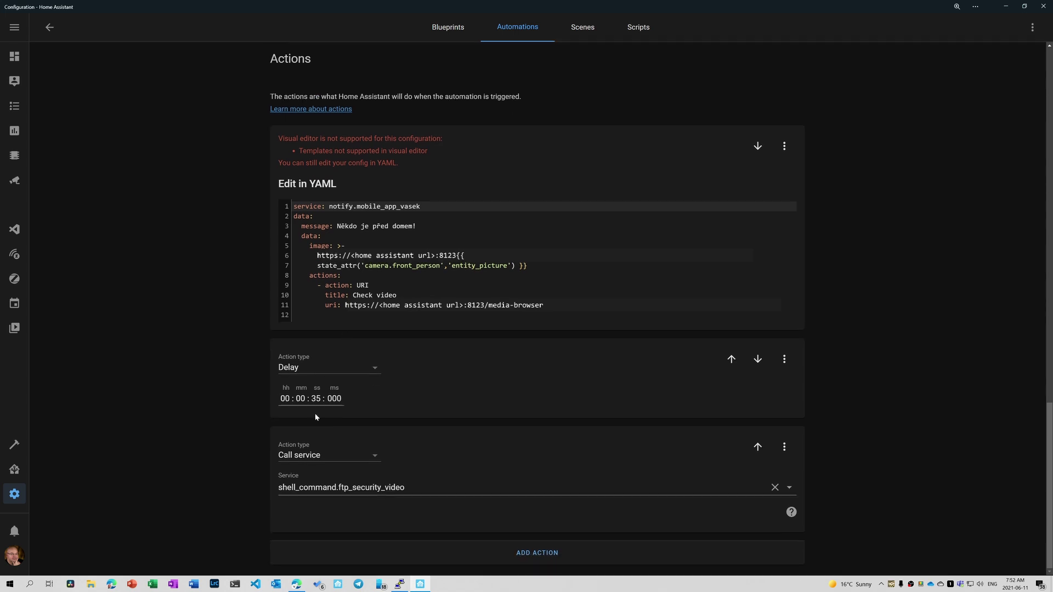